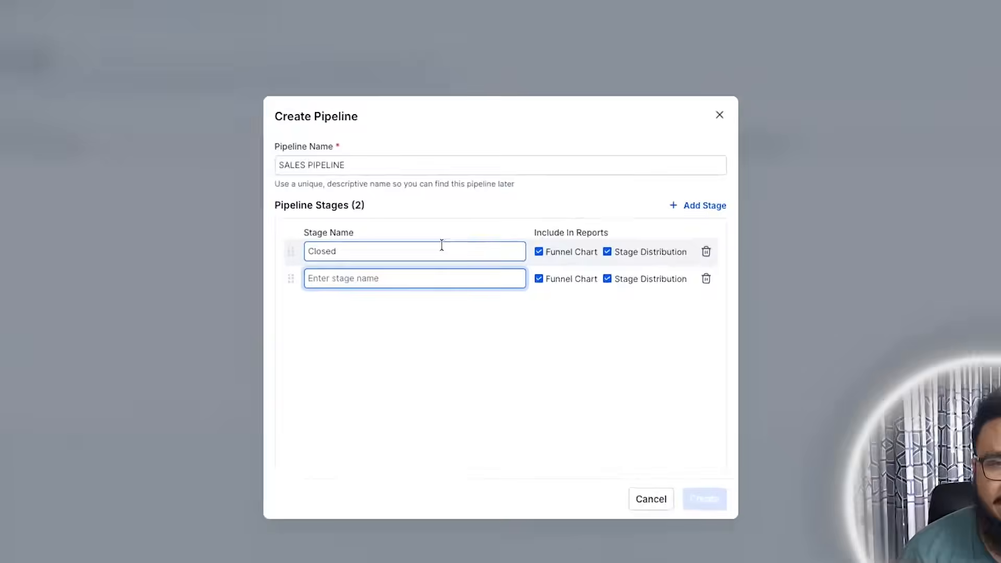
# - Name the first two pipeline stages New Lead and Contacted/Responded
pyautogui.write('New Lead')
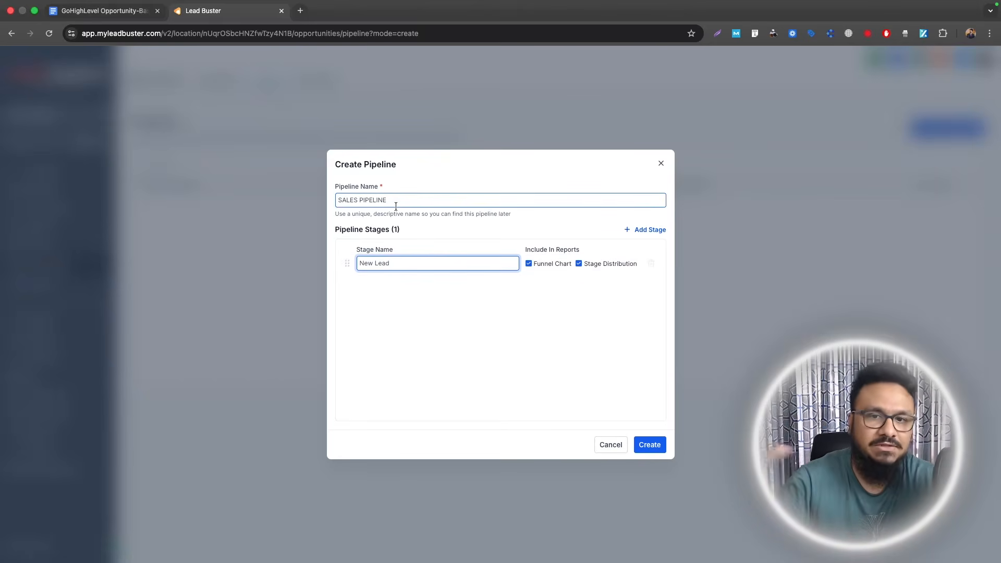
pyautogui.moveTo(400, 264); pyautogui.dragTo(327, 262)
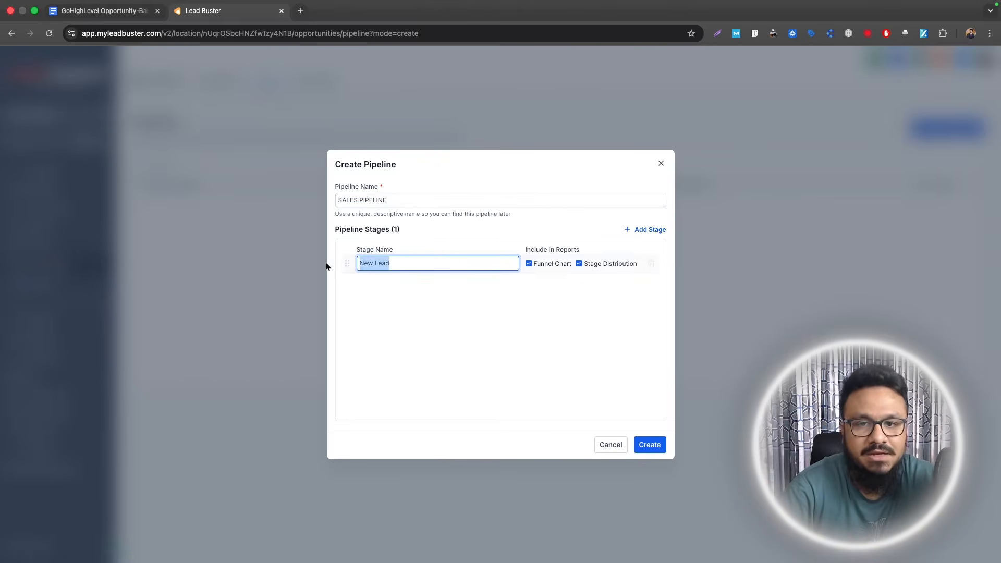
pyautogui.click(407, 261)
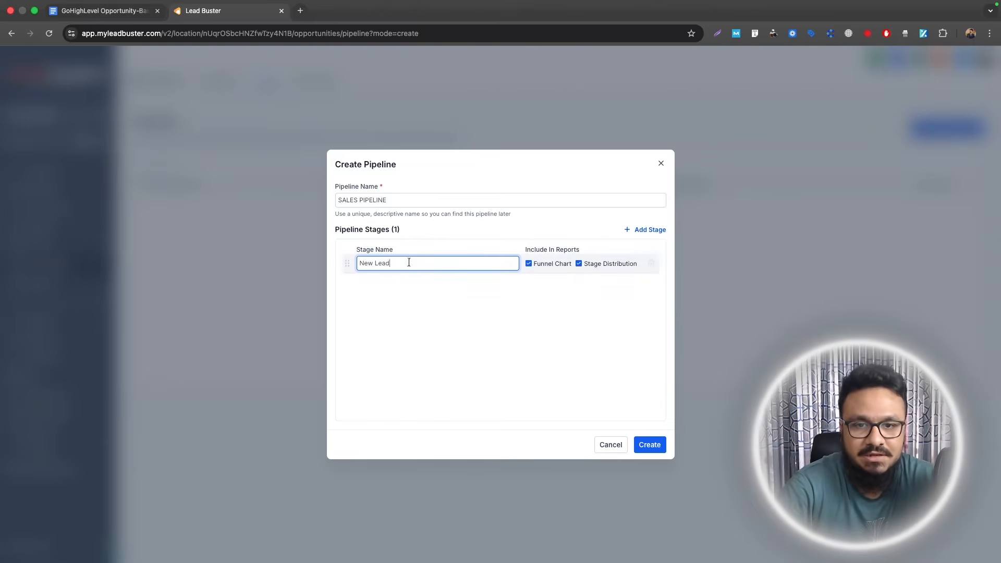
pyautogui.click(636, 229)
pyautogui.write('Contac')
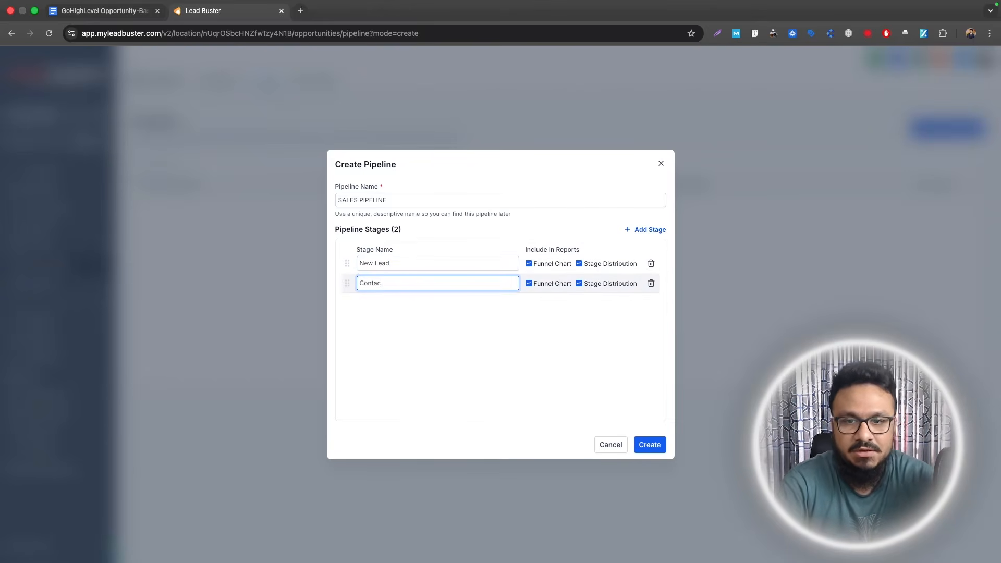
pyautogui.write('ted/Responded')
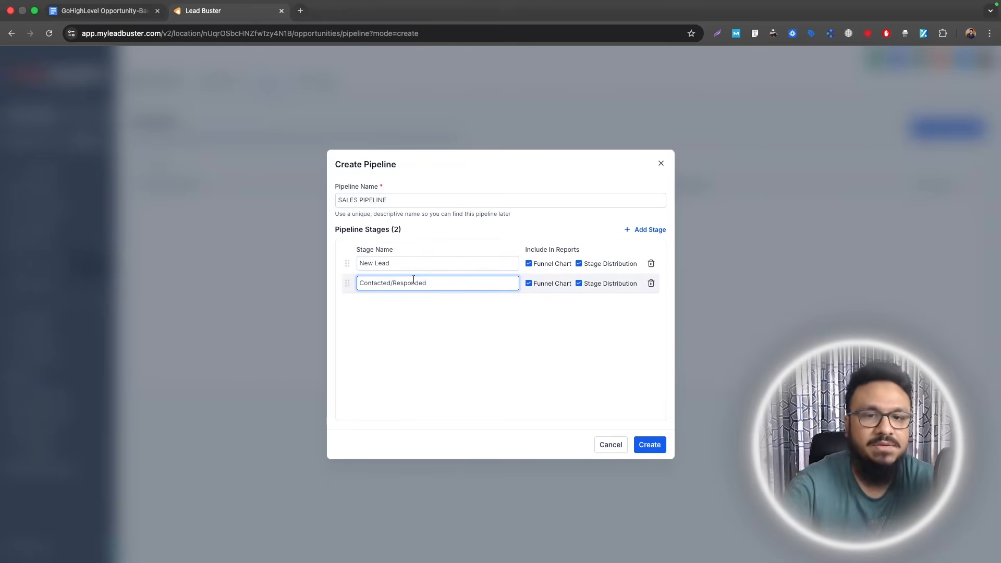
pyautogui.doubleClick(413, 282)
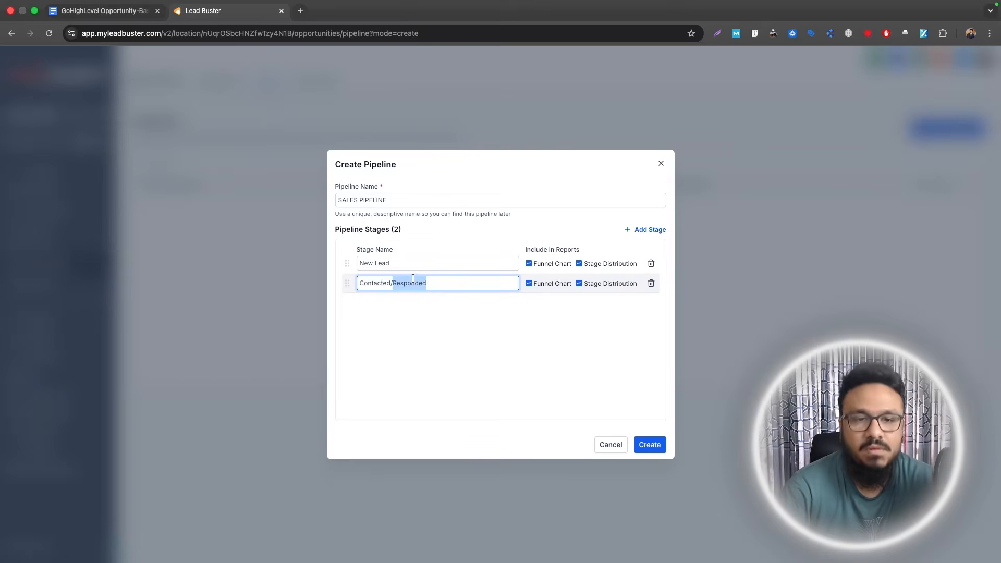
pyautogui.click(413, 282)
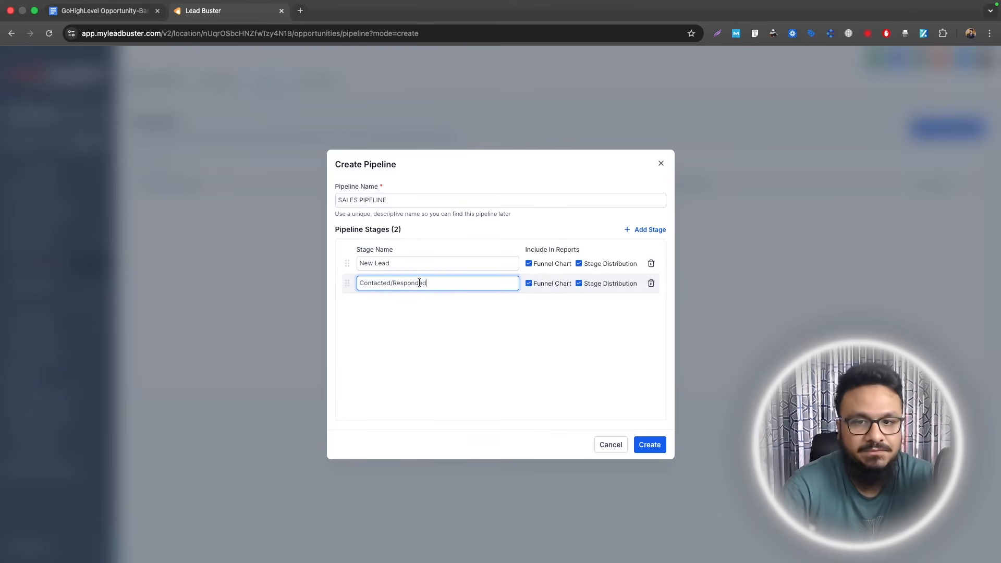
pyautogui.moveTo(446, 281); pyautogui.dragTo(347, 281)
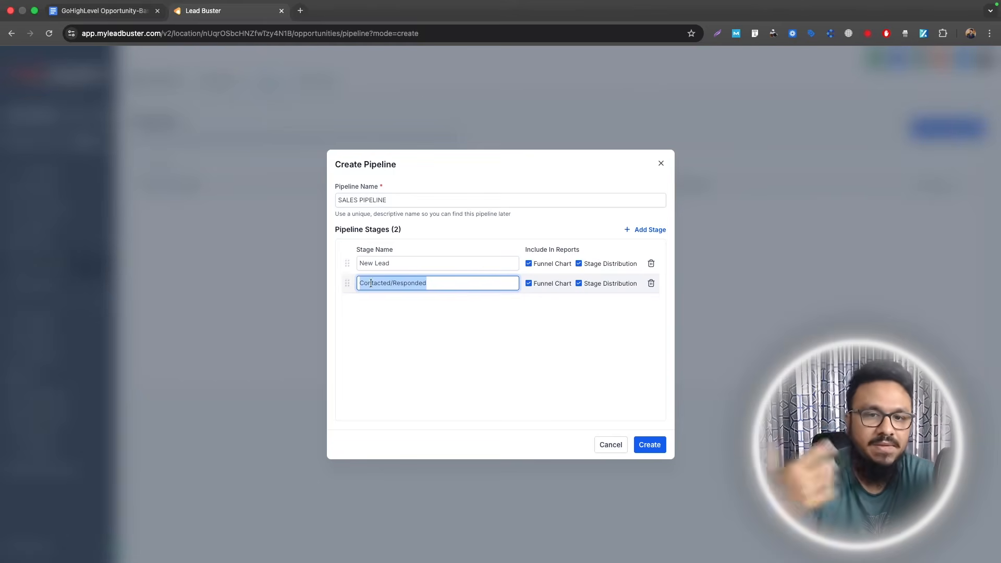
# - Add the Booked A Call and Cancelled/No Show stages as the third and fourth stages
pyautogui.click(637, 229)
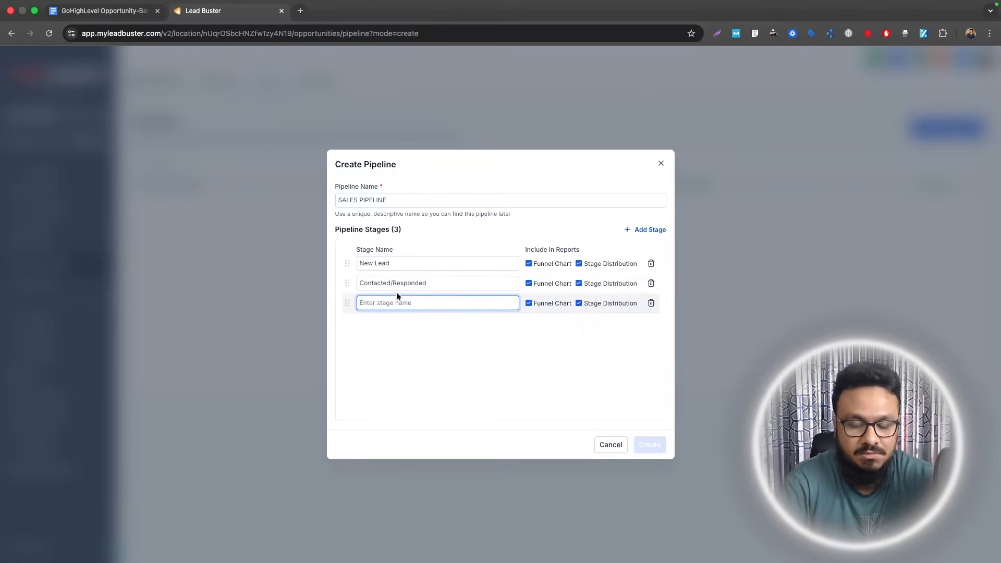
pyautogui.write('Booked A Call')
pyautogui.tripleClick(418, 283)
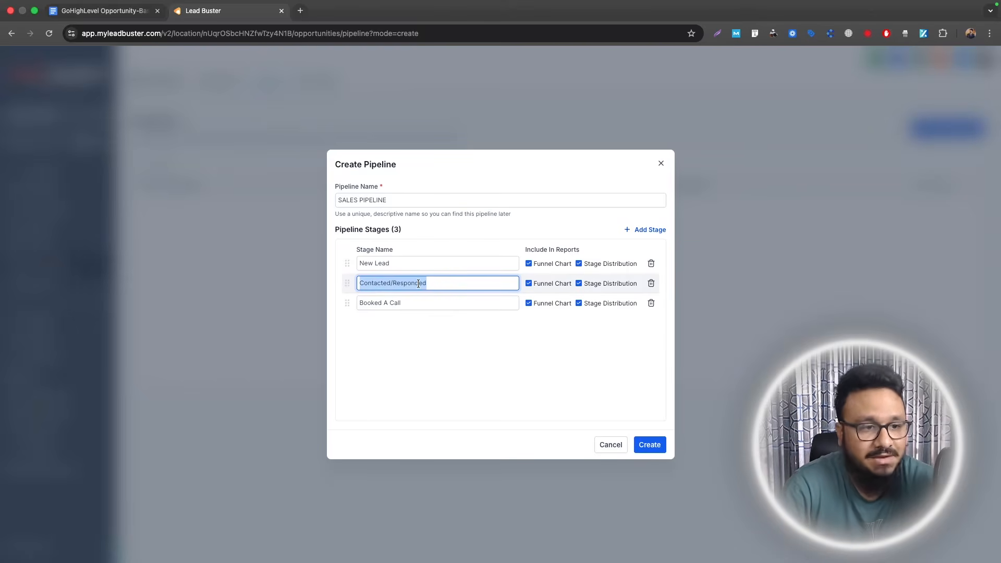
pyautogui.moveTo(418, 305); pyautogui.dragTo(374, 303)
pyautogui.doubleClick(373, 304)
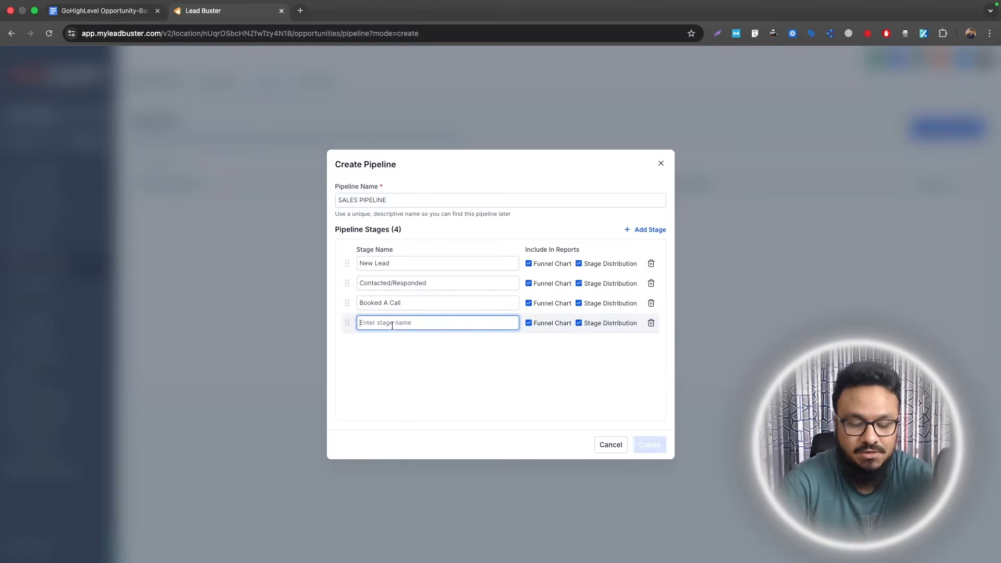
pyautogui.write('Missed Appointment')
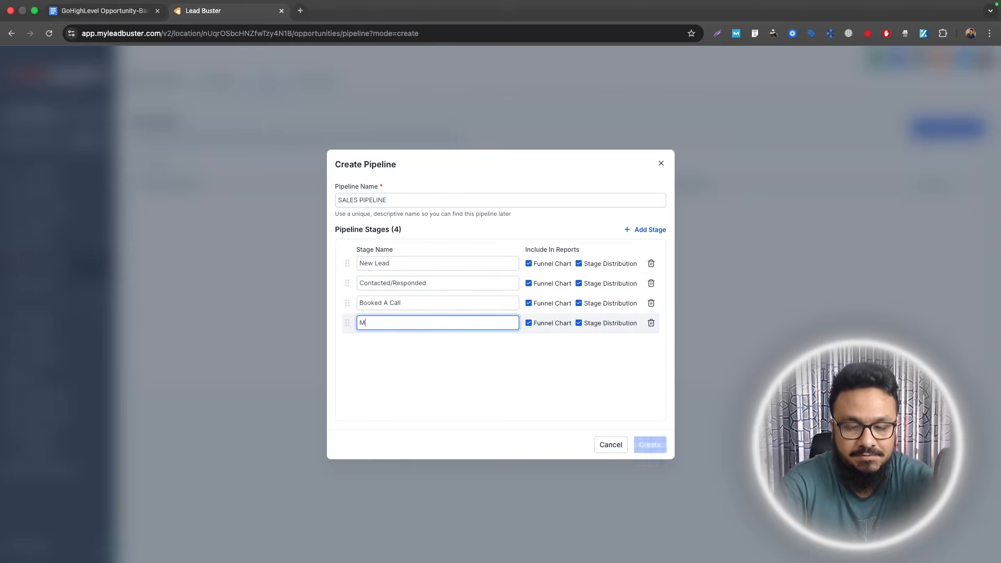
pyautogui.tripleClick(398, 308)
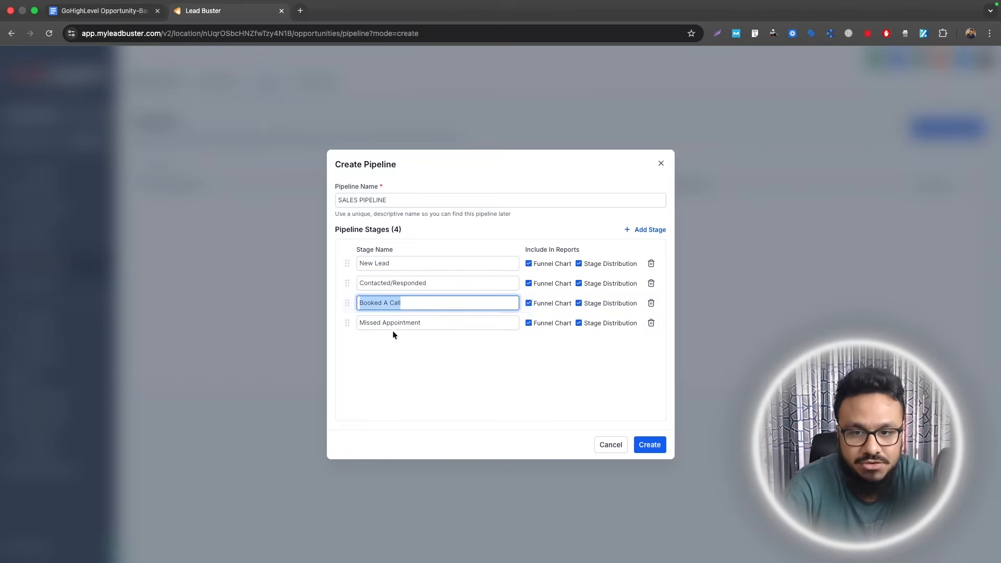
pyautogui.tripleClick(392, 327)
pyautogui.write('Cancelled/No Show')
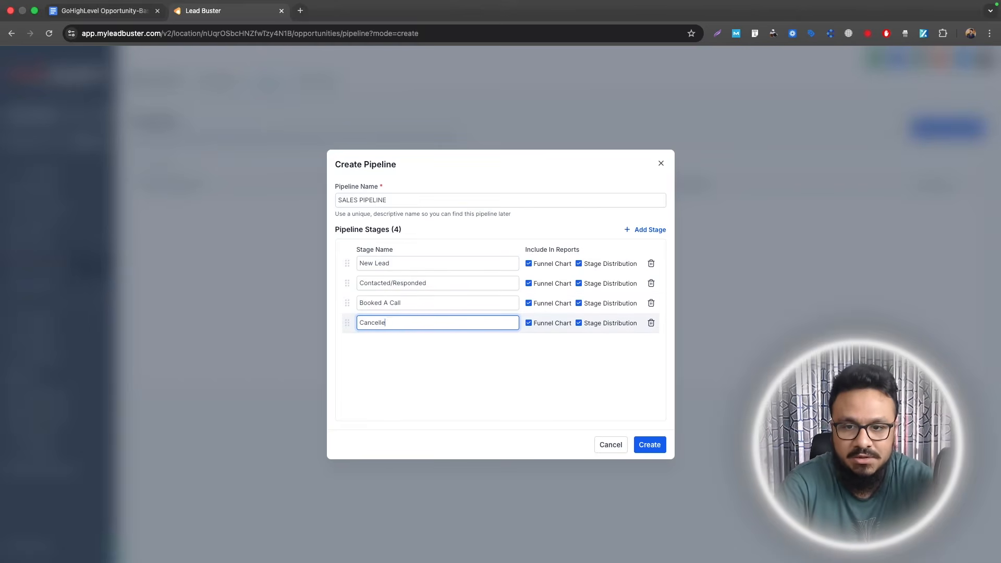
pyautogui.tripleClick(389, 321)
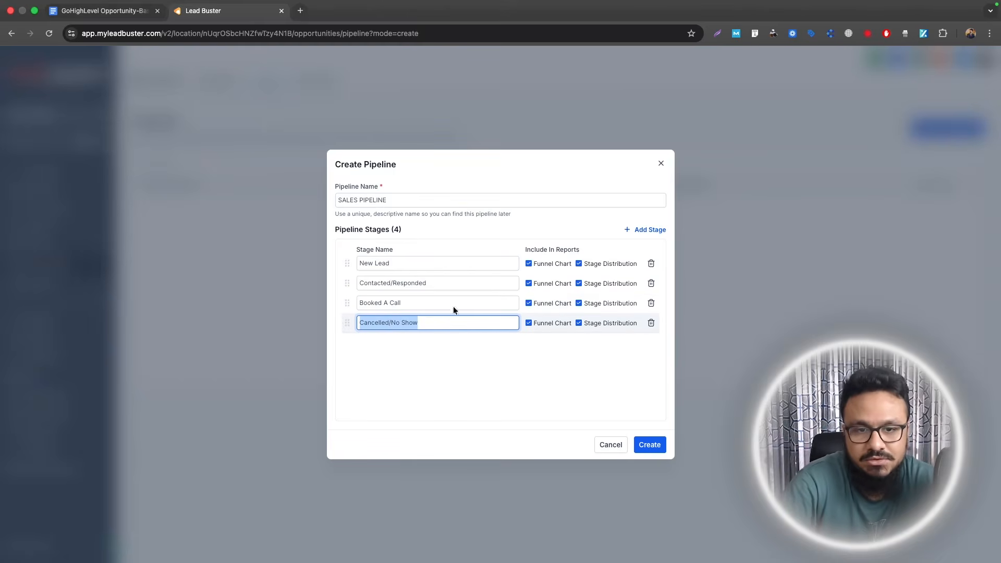
# - Add the Attended, Contract Sent and Closed stages to the pipeline
pyautogui.click(661, 229)
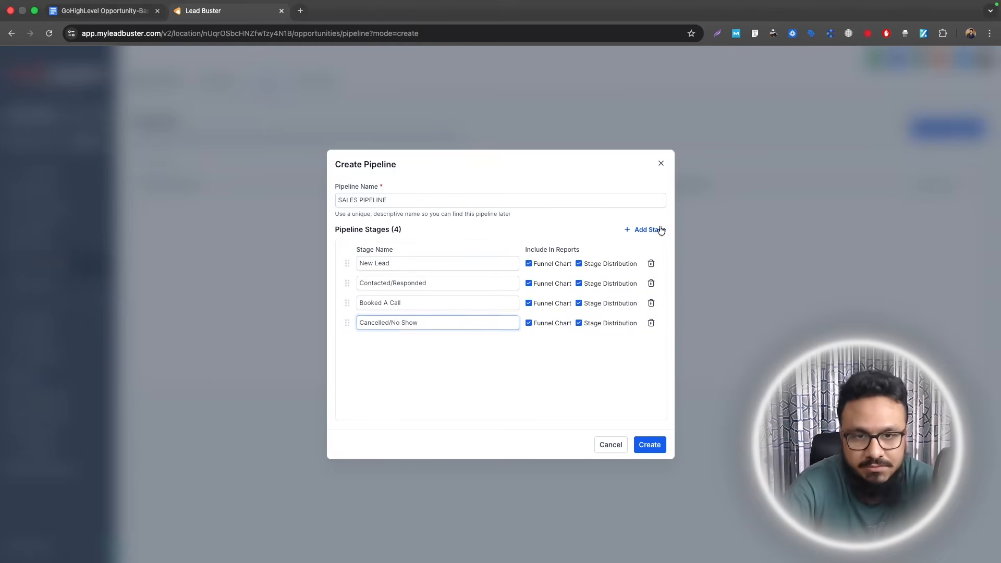
pyautogui.write('Atten')
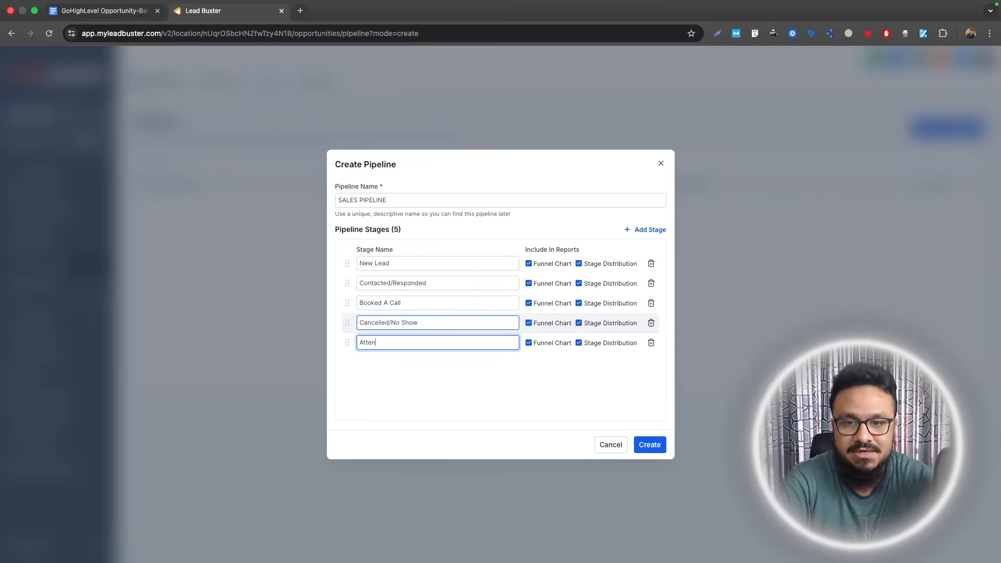
pyautogui.write('ded')
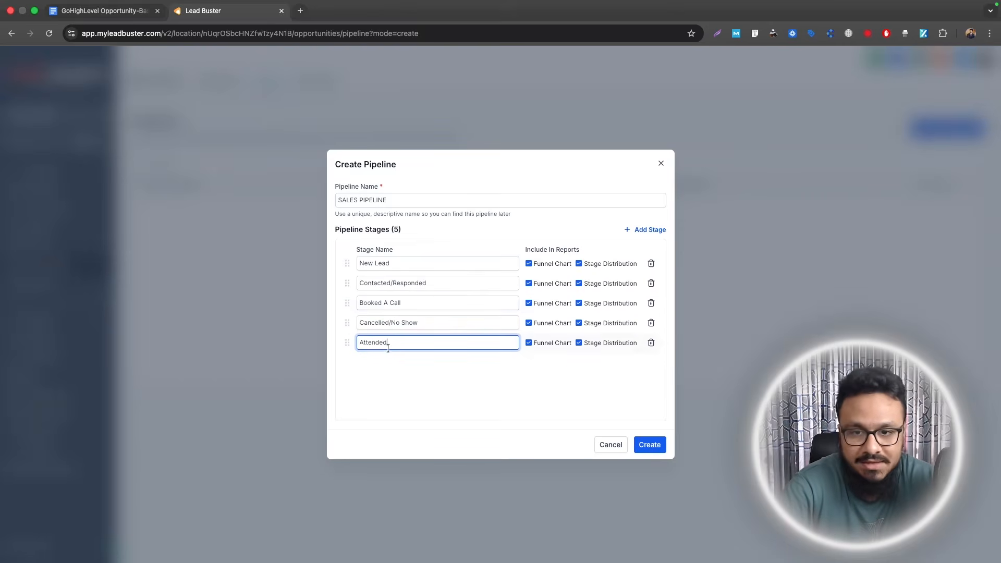
pyautogui.click(644, 230)
pyautogui.write('Co')
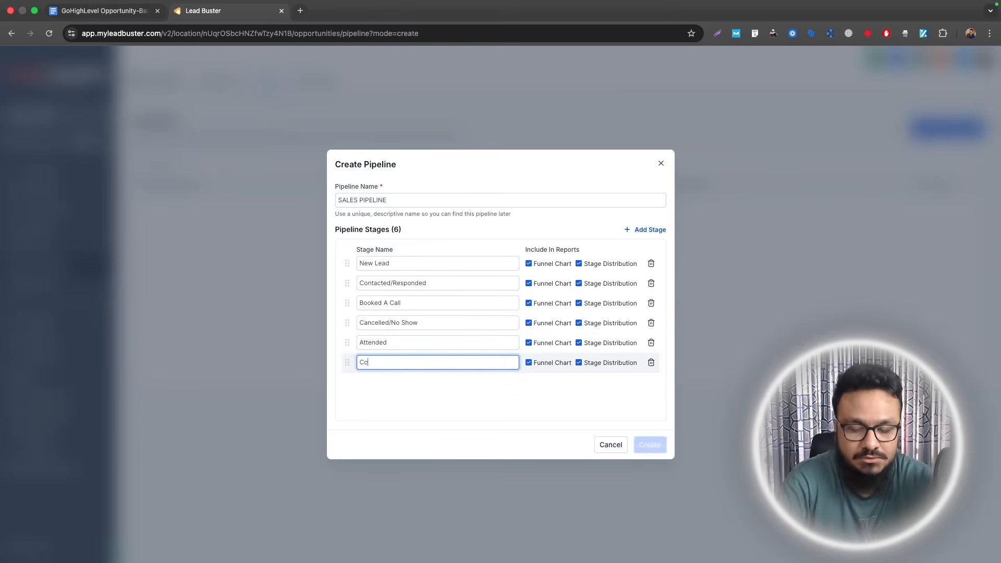
pyautogui.write('ntaract')
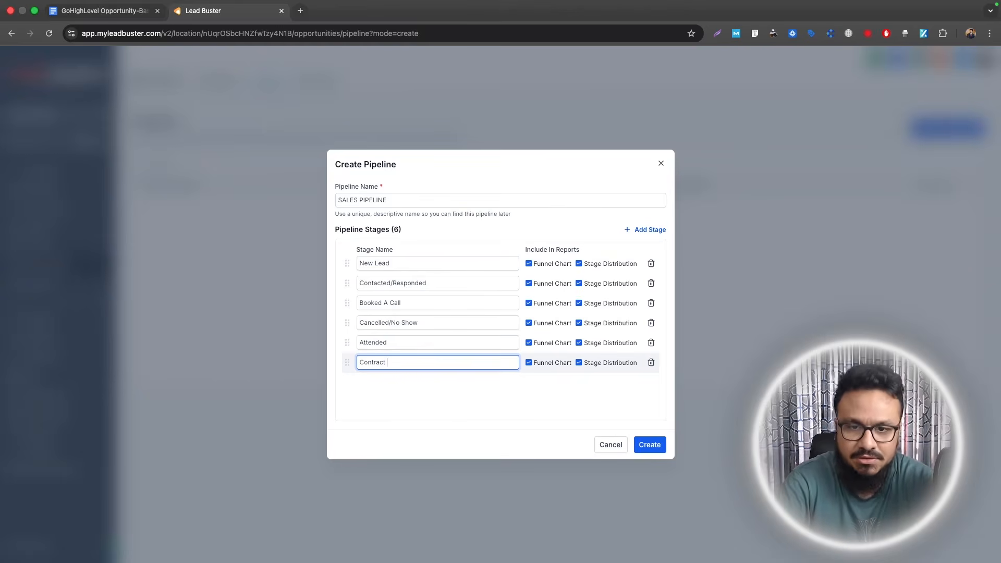
pyautogui.write(' Sent')
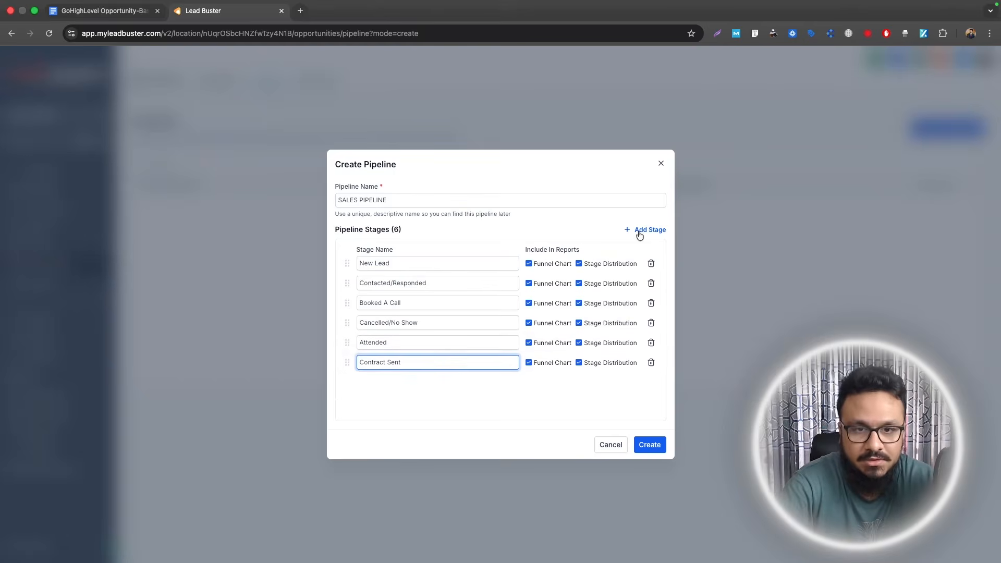
pyautogui.click(639, 236)
pyautogui.write('Sold/')
pyautogui.press('BackSpace')
pyautogui.press('BackSpace')
pyautogui.press('BackSpace')
pyautogui.press('BackSpace')
pyautogui.press('BackSpace')
pyautogui.write('Closed')
# - Add a final Ghosted stage and create SALES PIPELINE
pyautogui.click(645, 230)
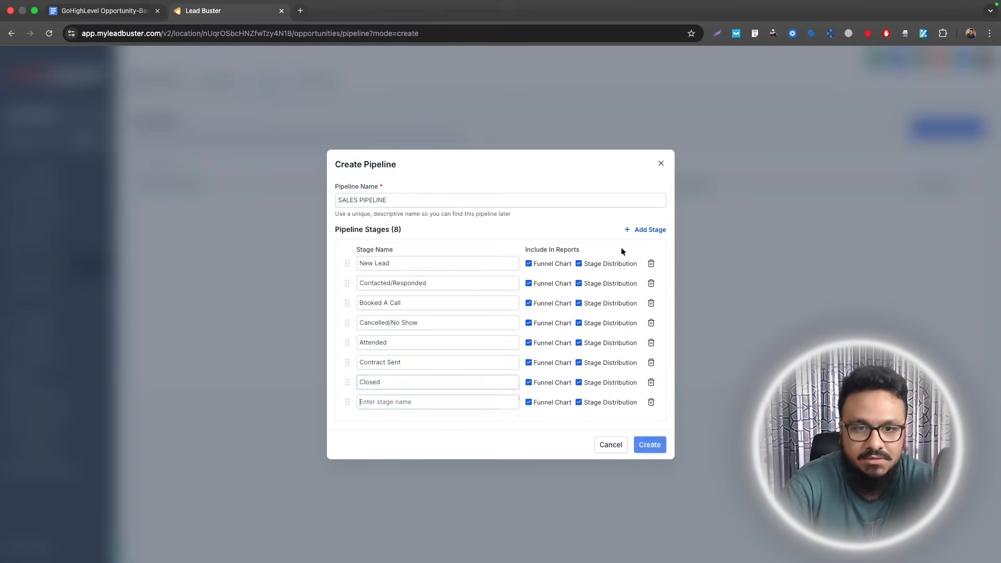
pyautogui.write('Ghosted')
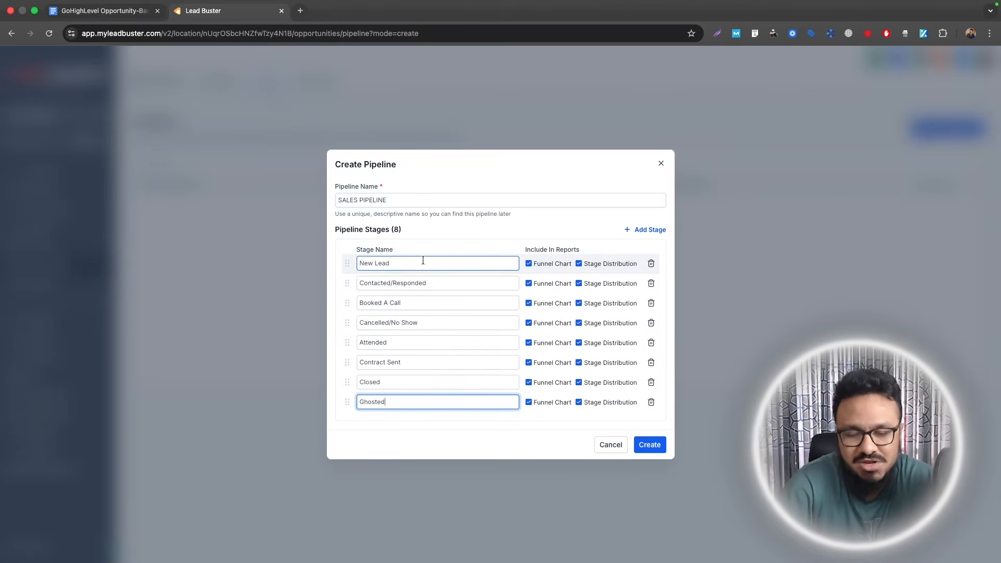
pyautogui.click(658, 450)
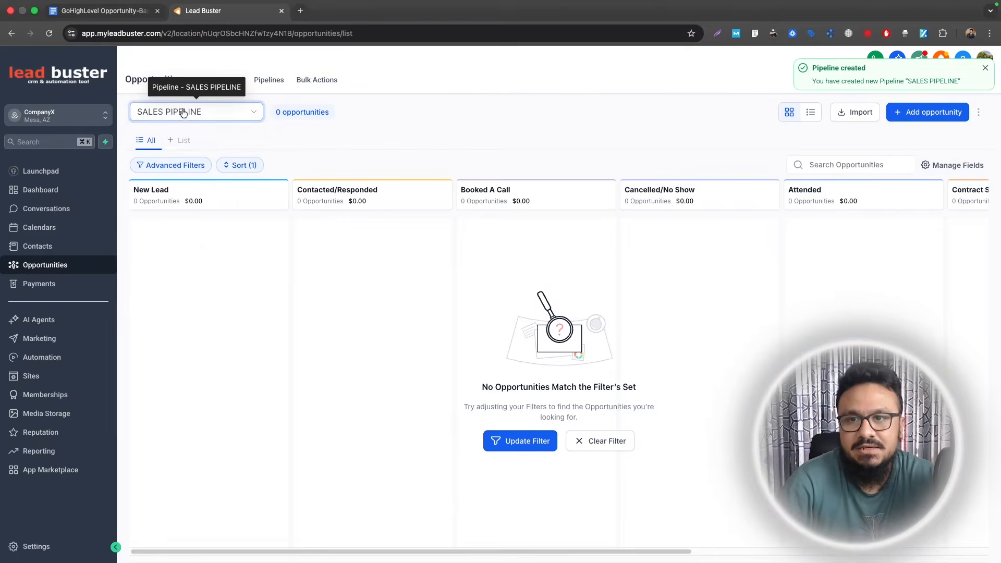
pyautogui.click(183, 112)
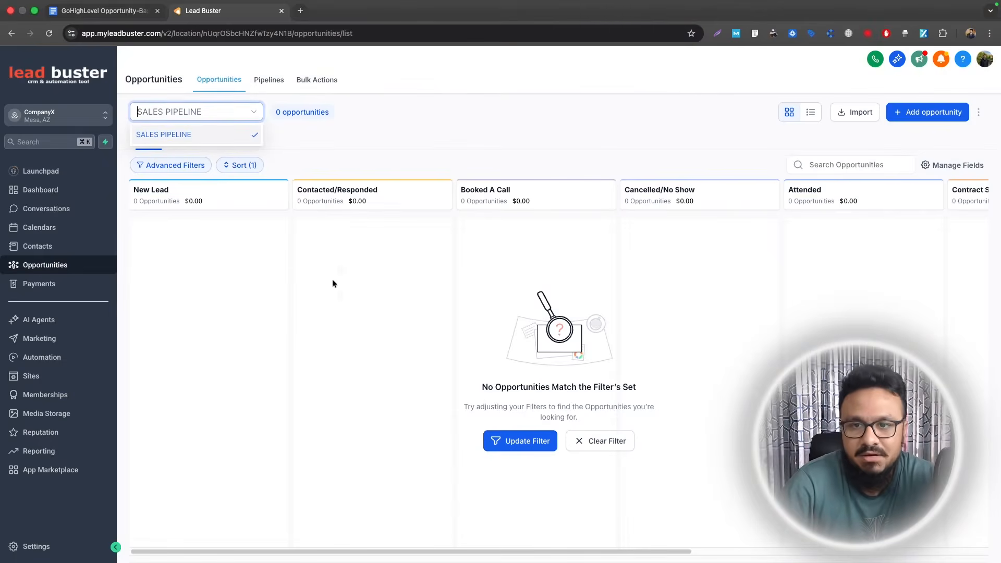
# - Leave the SALES PIPELINE board and go to the Sites area's funnel list
pyautogui.moveTo(537, 551); pyautogui.dragTo(261, 250)
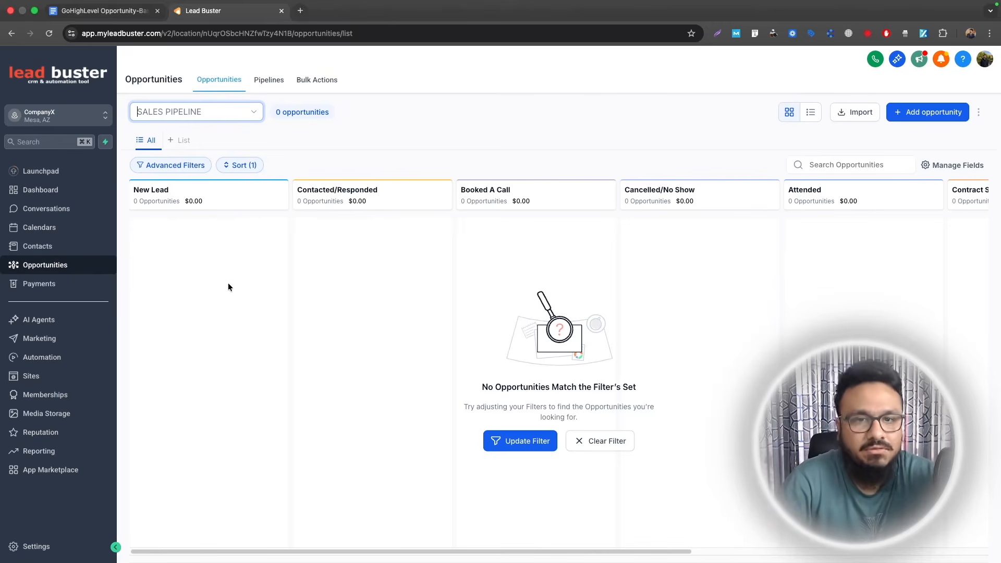
pyautogui.click(64, 376)
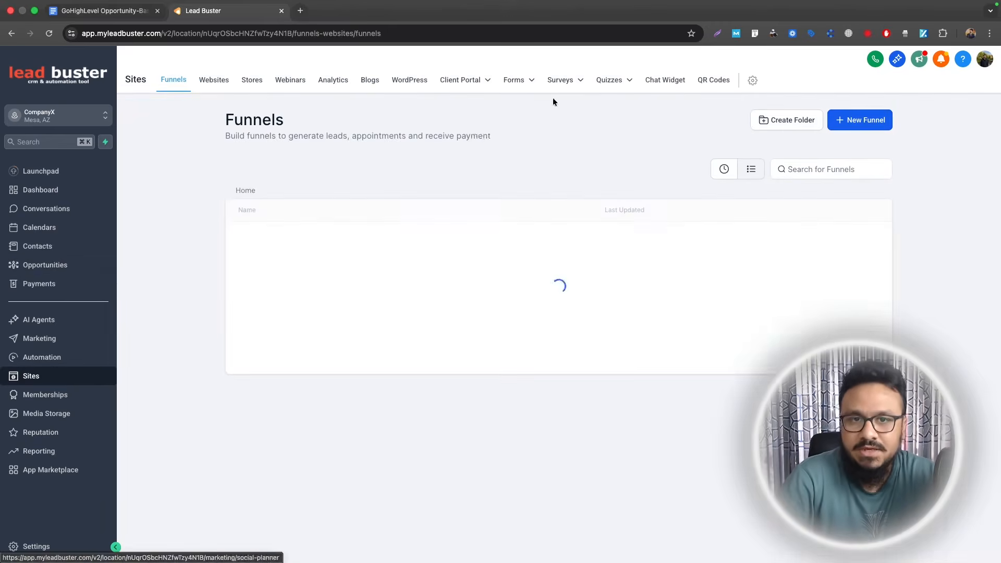
# - From Sites, go to the Forms builder and start a new blank form, Form 2
pyautogui.moveTo(516, 82)
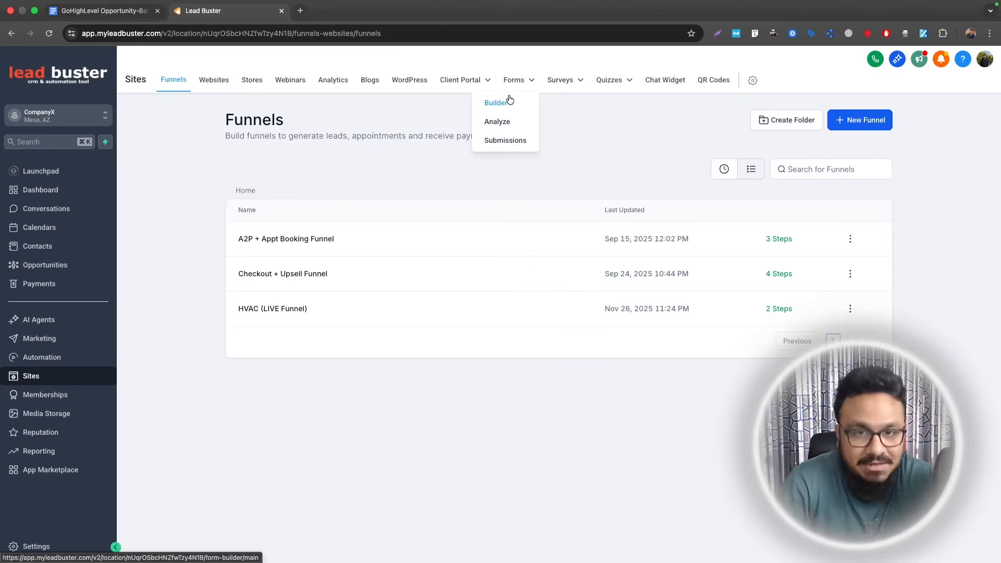
pyautogui.click(509, 102)
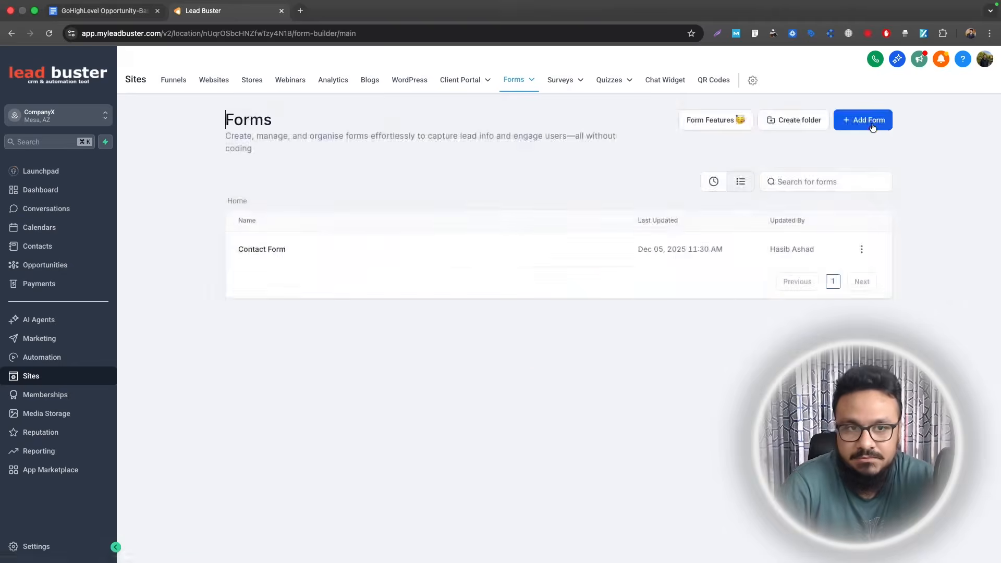
pyautogui.click(872, 127)
pyautogui.click(650, 407)
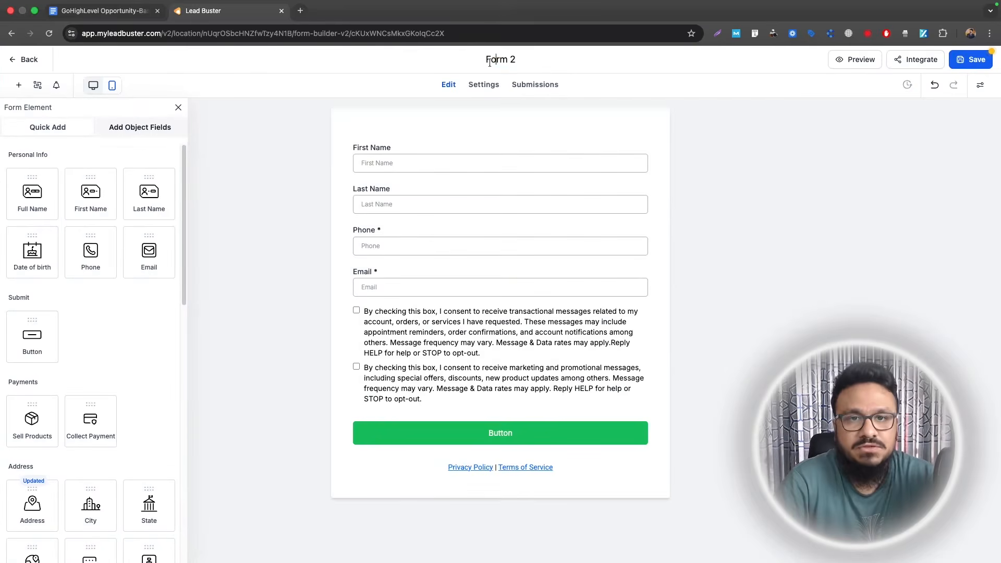
# - Rename the form to 'Inquiry Form'
pyautogui.click(489, 61)
pyautogui.write('Inquiry Form')
pyautogui.press('Return')
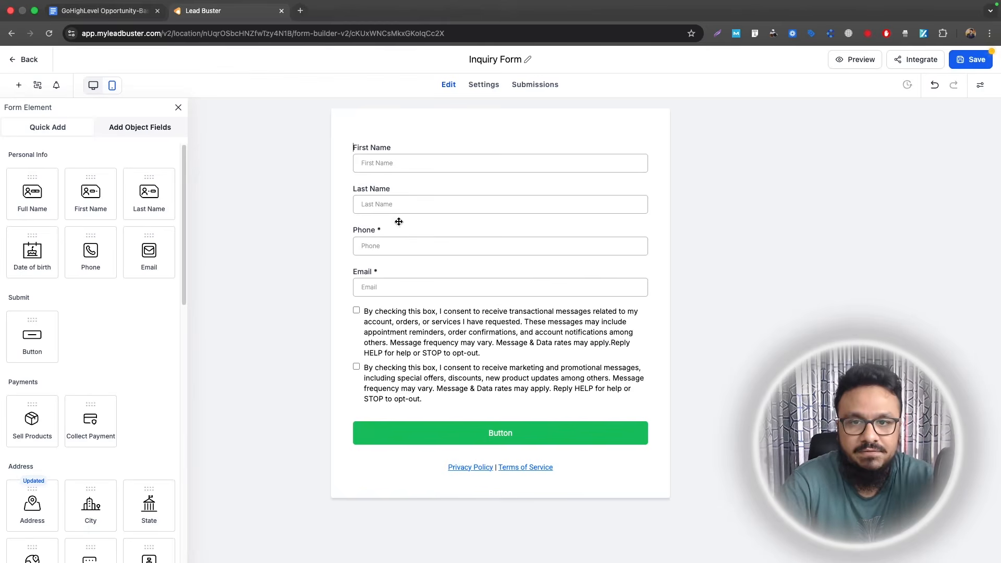
# - Save the Inquiry Form, preview it in a new tab, and return to the CRM
pyautogui.click(368, 261)
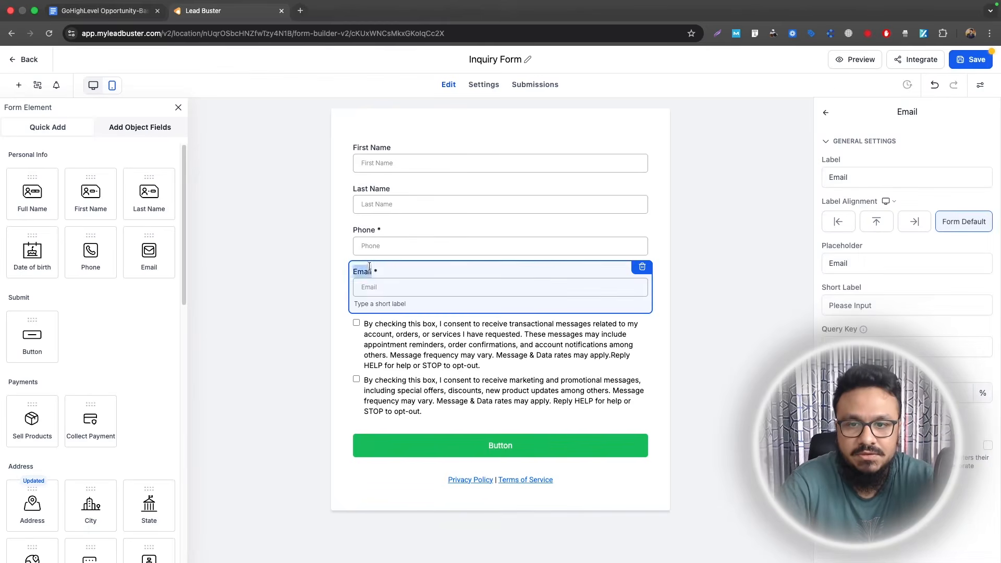
pyautogui.click(970, 59)
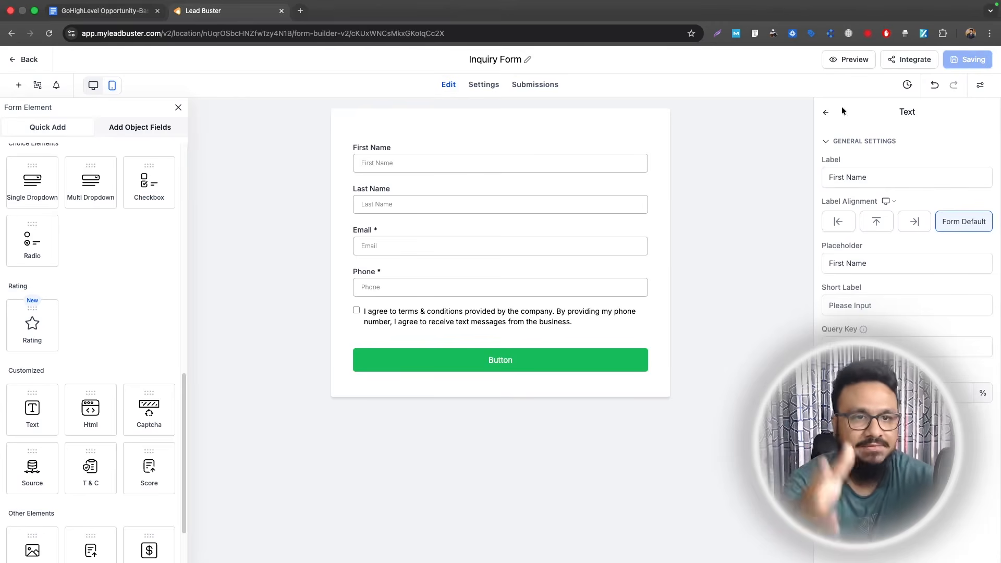
pyautogui.click(981, 84)
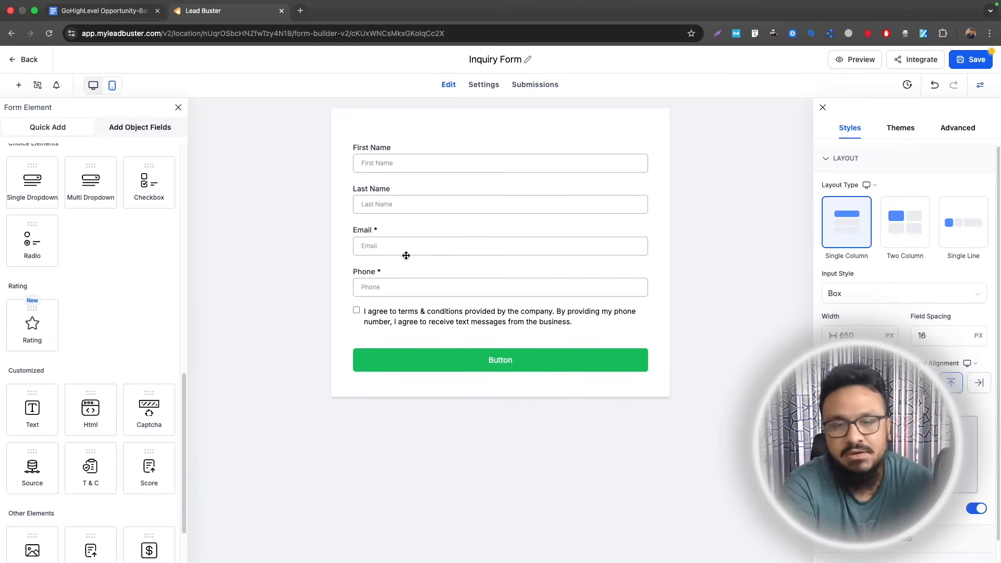
pyautogui.click(974, 60)
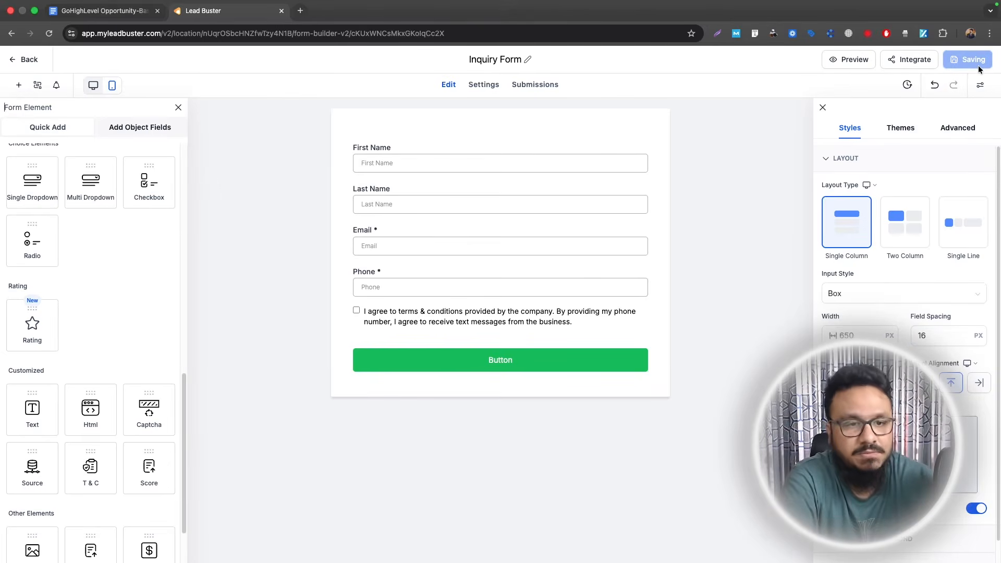
pyautogui.click(853, 61)
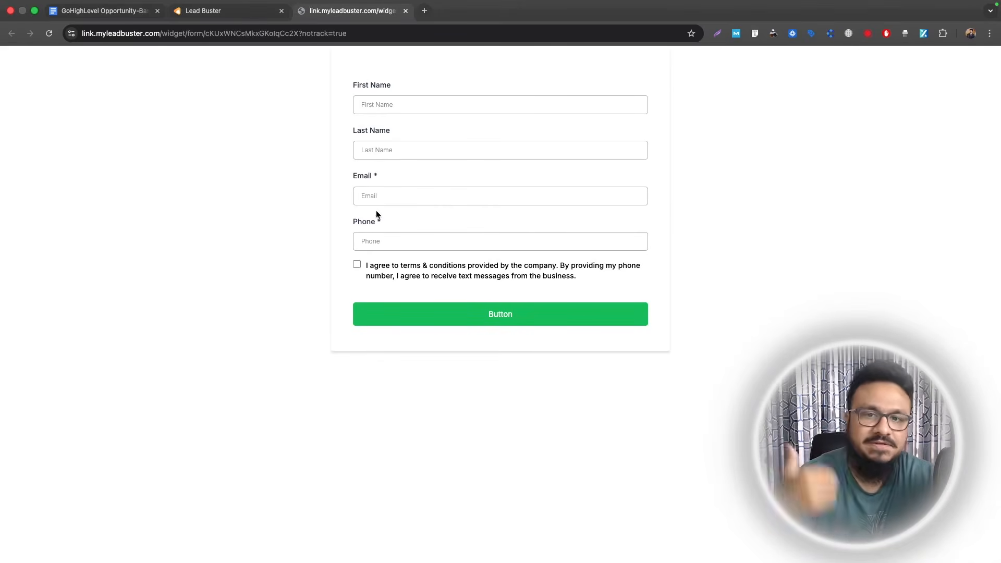
pyautogui.click(230, 13)
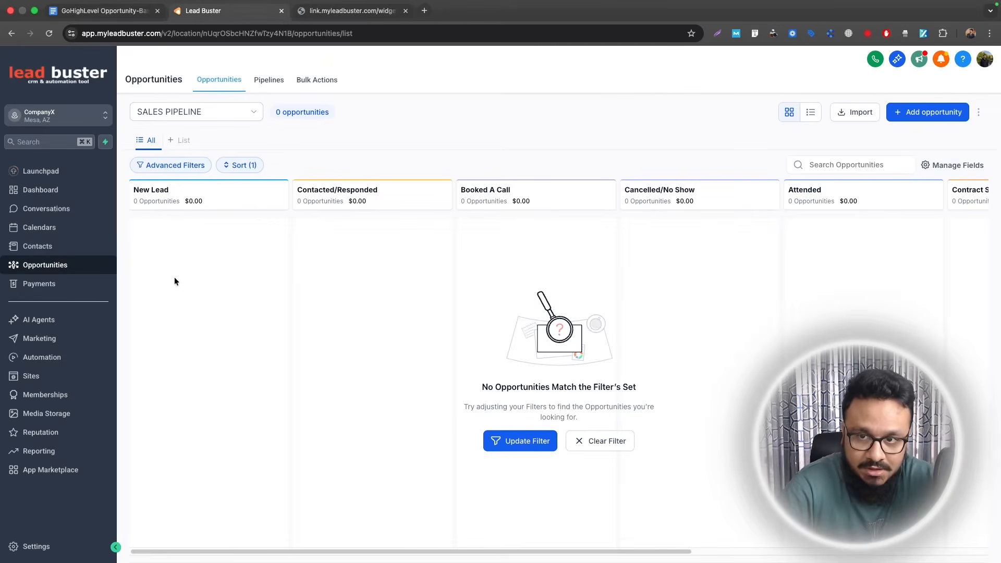
# - Create a workflow folder named 'Opportunities Automation'
pyautogui.click(62, 359)
pyautogui.click(748, 123)
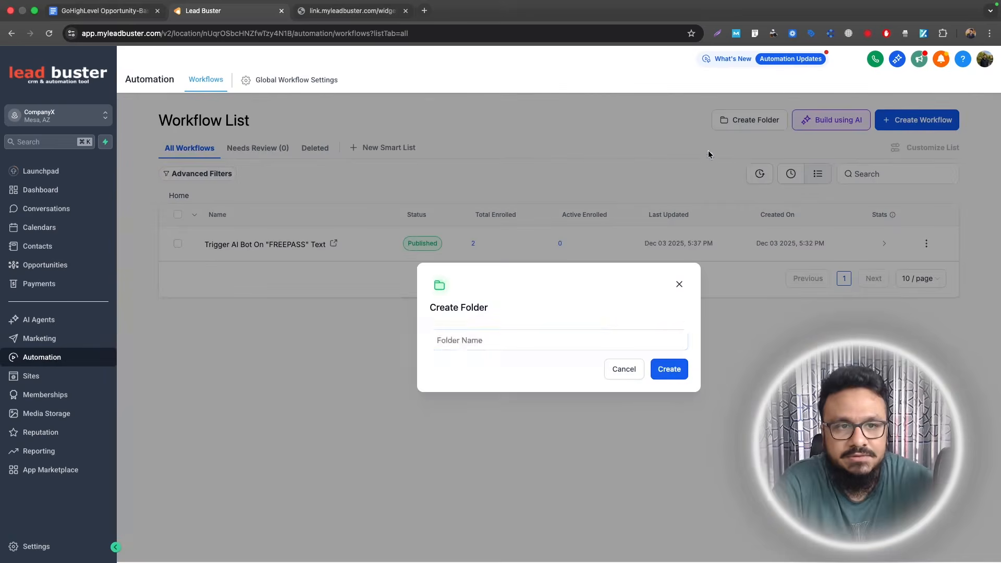
pyautogui.write('Opportuin')
pyautogui.write('ties Automation')
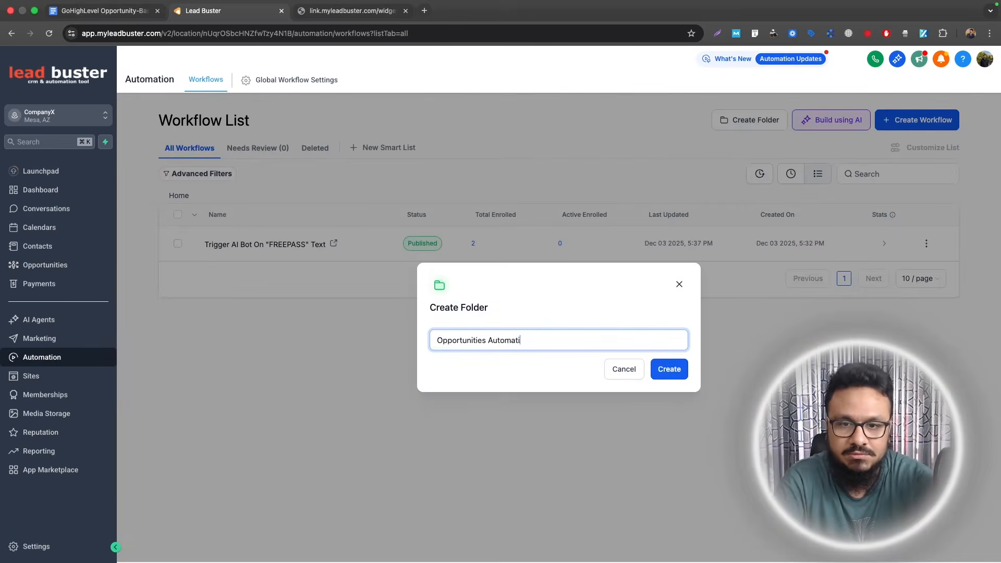
pyautogui.press('Return')
# - Inside the Opportunities Automation folder, start a new workflow from scratch
pyautogui.click(239, 245)
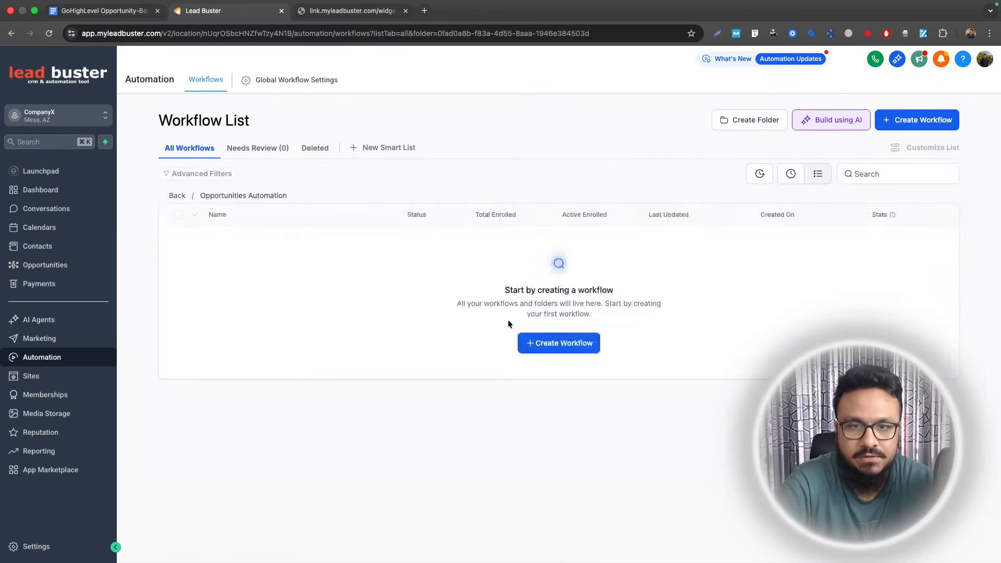
pyautogui.click(524, 338)
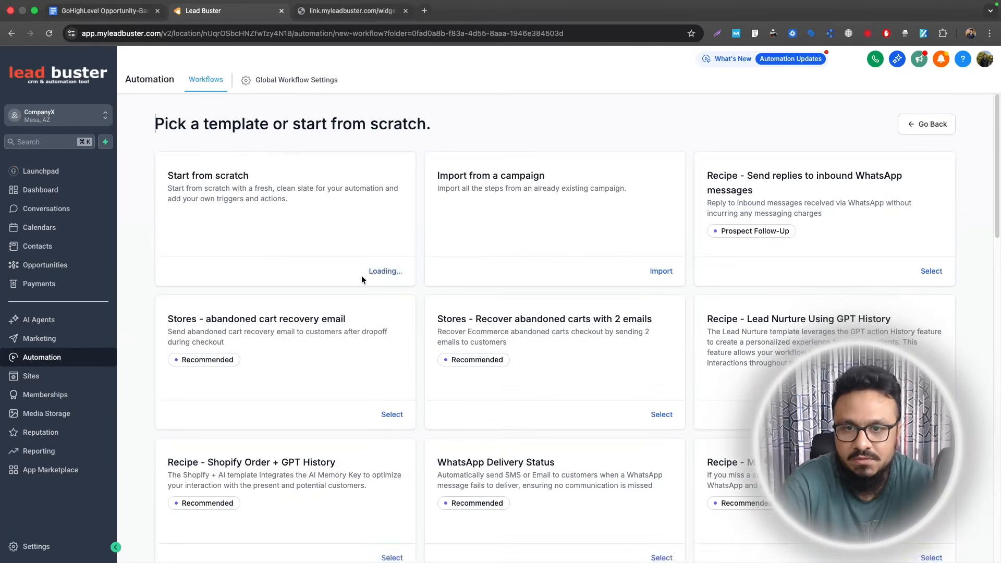
pyautogui.click(282, 264)
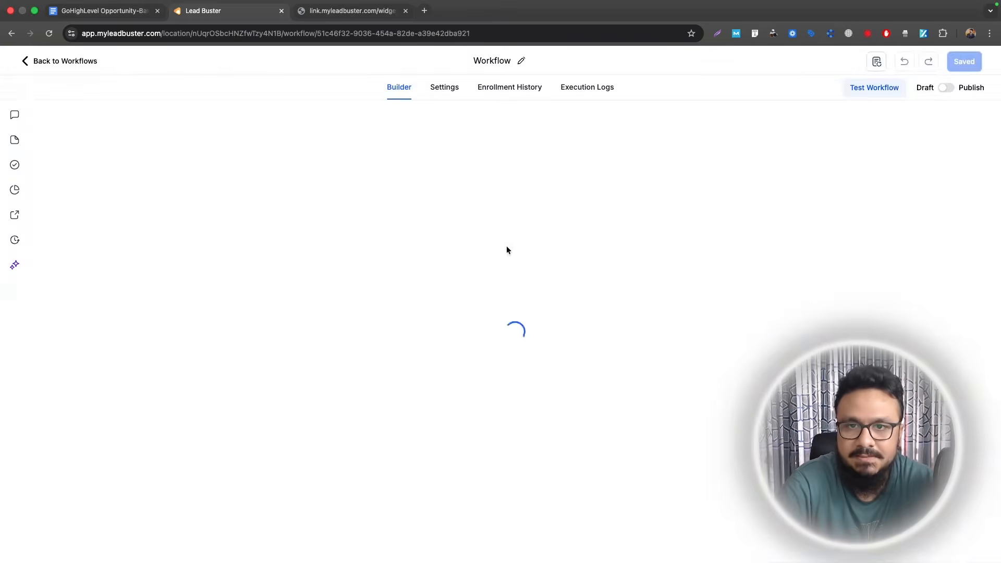
pyautogui.click(105, 11)
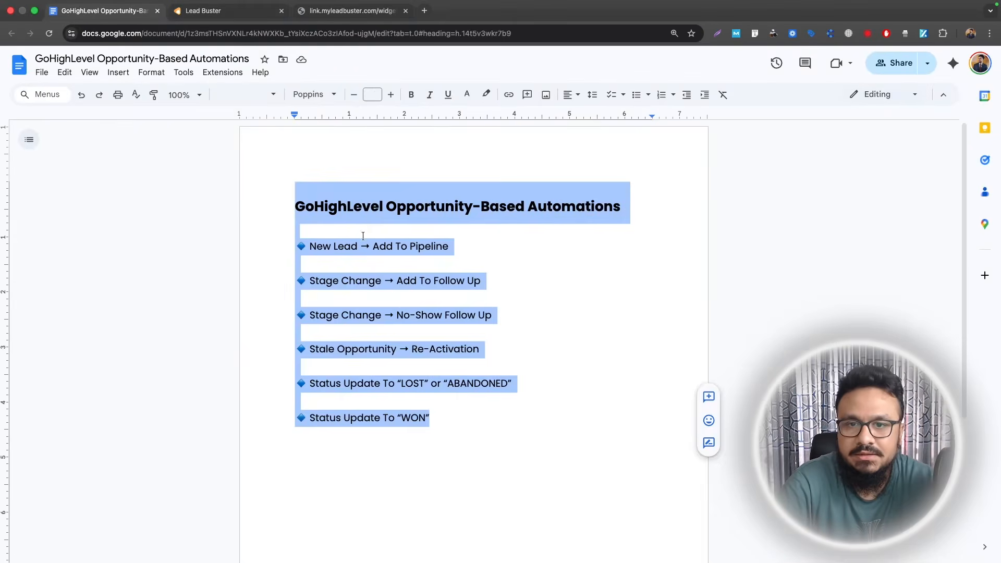
# - Name the workflow 'New Lead → Add To Pipeline', copied from the outline document
pyautogui.moveTo(310, 246); pyautogui.dragTo(450, 246)
pyautogui.press('super+c')
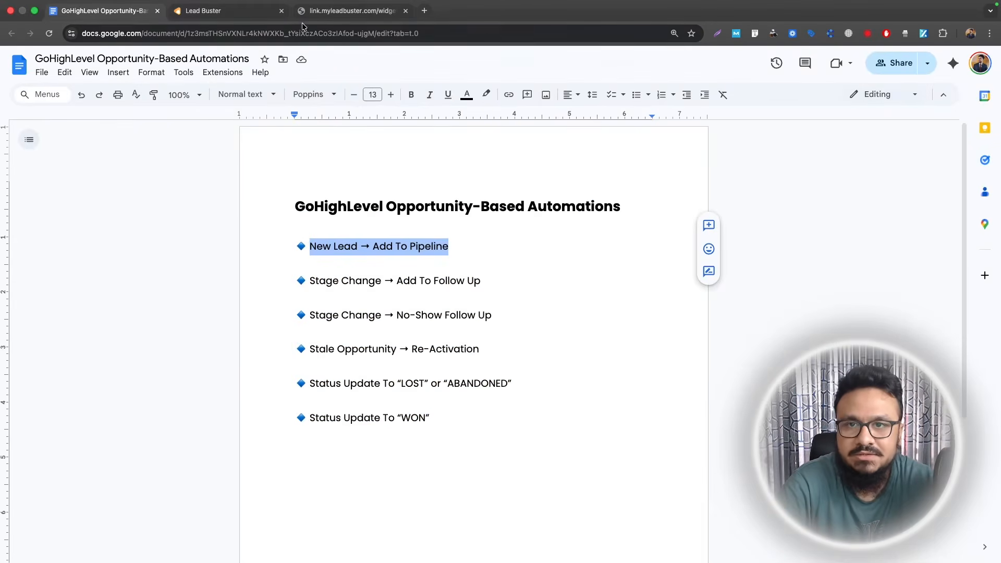
pyautogui.click(209, 10)
pyautogui.scroll(-5, 577, 255)
pyautogui.scroll(-2, 578, 256)
pyautogui.click(490, 60)
pyautogui.press('super+v')
pyautogui.click(347, 11)
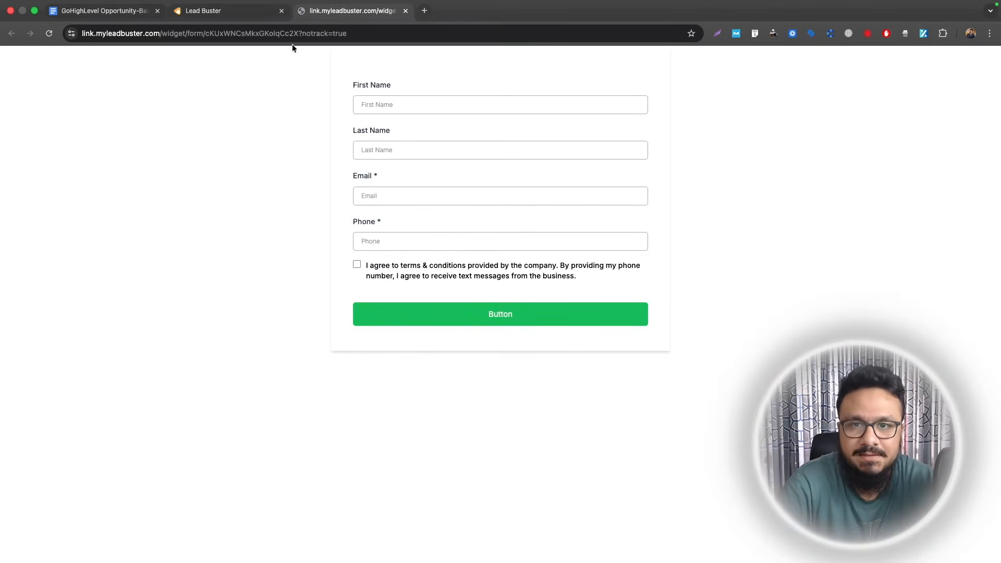
pyautogui.click(232, 15)
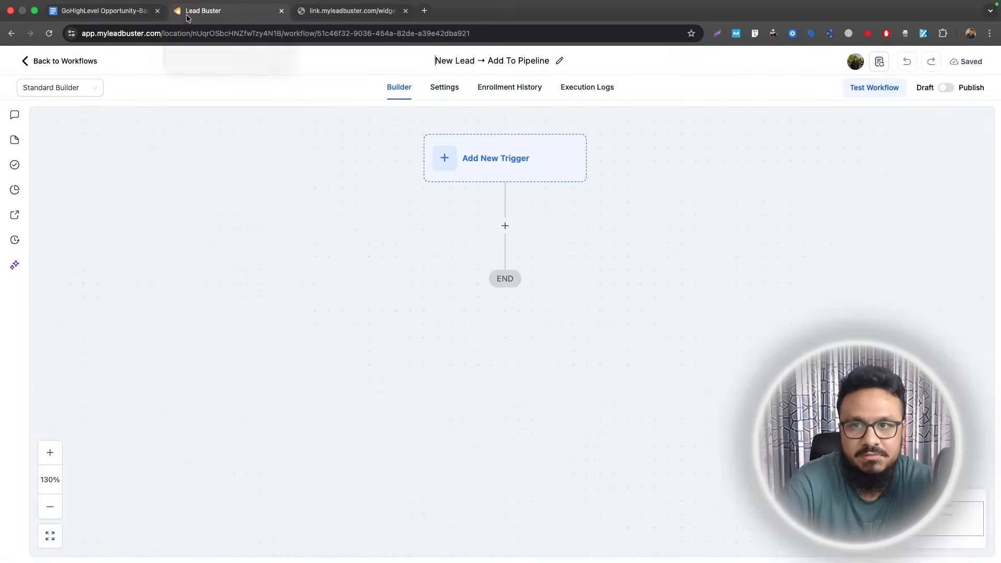
# - Add a Form Submitted trigger filtered to the Inquiry Form and save it
pyautogui.click(487, 159)
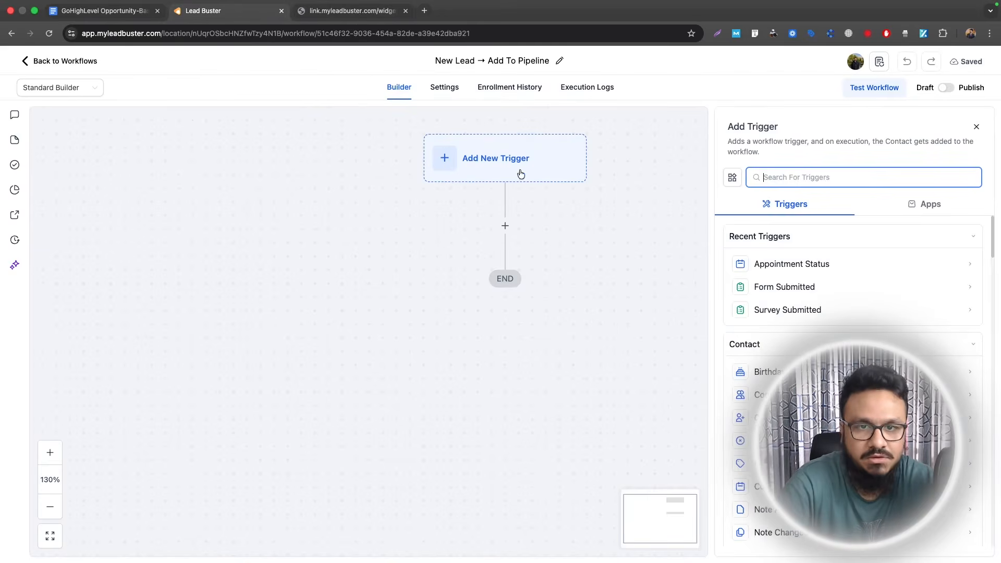
pyautogui.write('form')
pyautogui.click(771, 261)
pyautogui.click(586, 360)
pyautogui.click(788, 289)
pyautogui.click(790, 311)
pyautogui.click(693, 313)
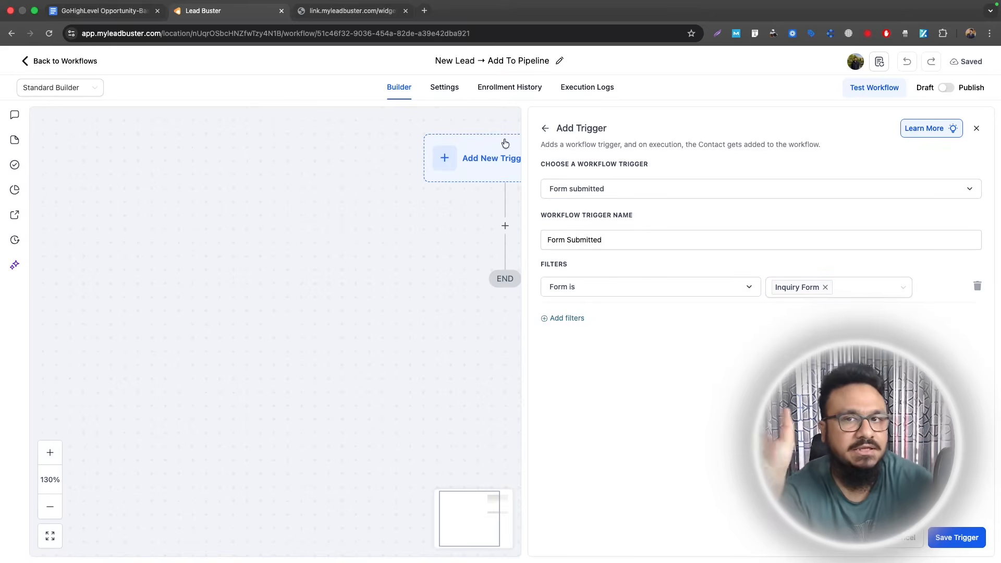
pyautogui.click(969, 537)
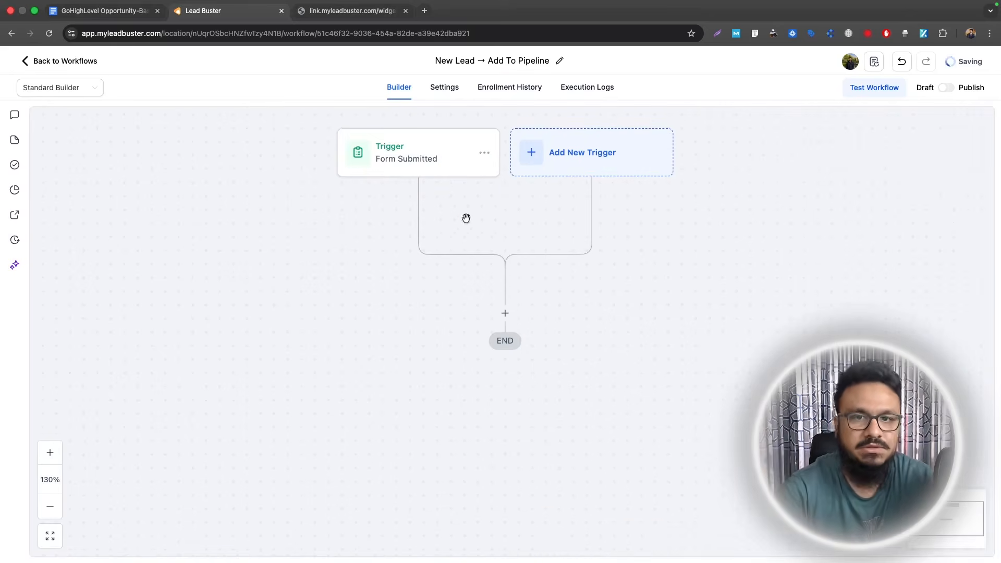
# - Add a Create Or Update Opportunity action targeting SALES PIPELINE's New Lead stage
pyautogui.click(505, 314)
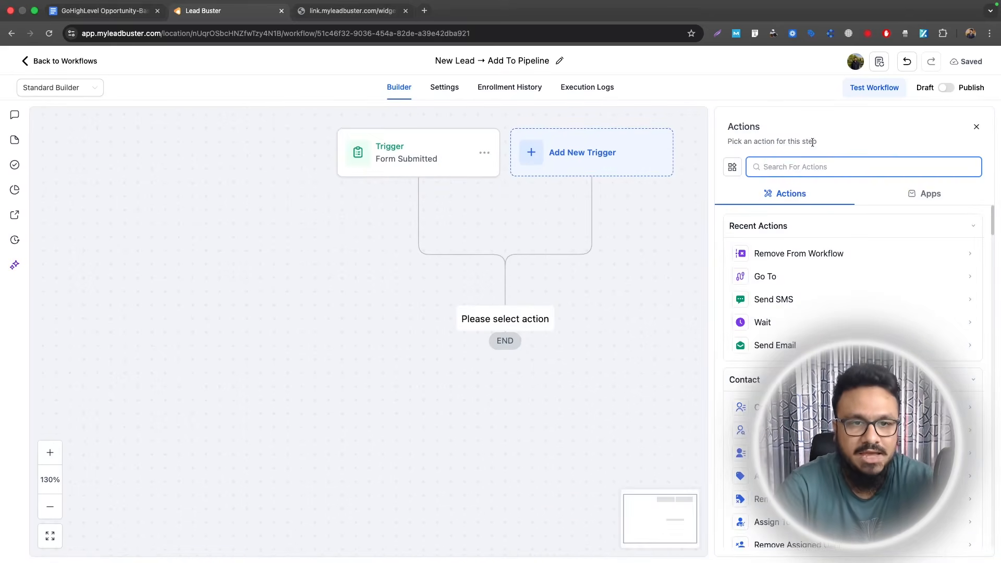
pyautogui.write('create')
pyautogui.click(814, 433)
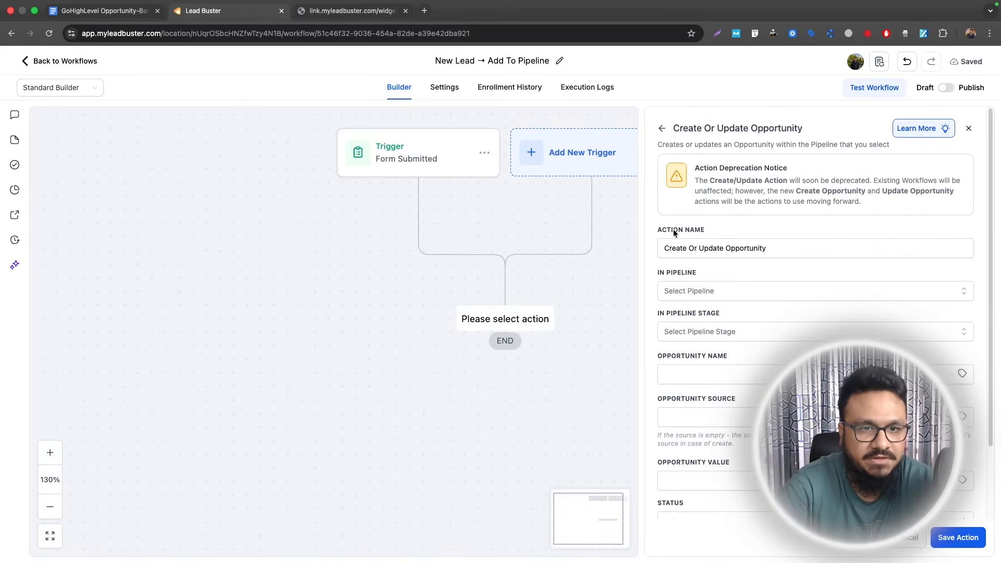
pyautogui.click(688, 290)
pyautogui.click(690, 336)
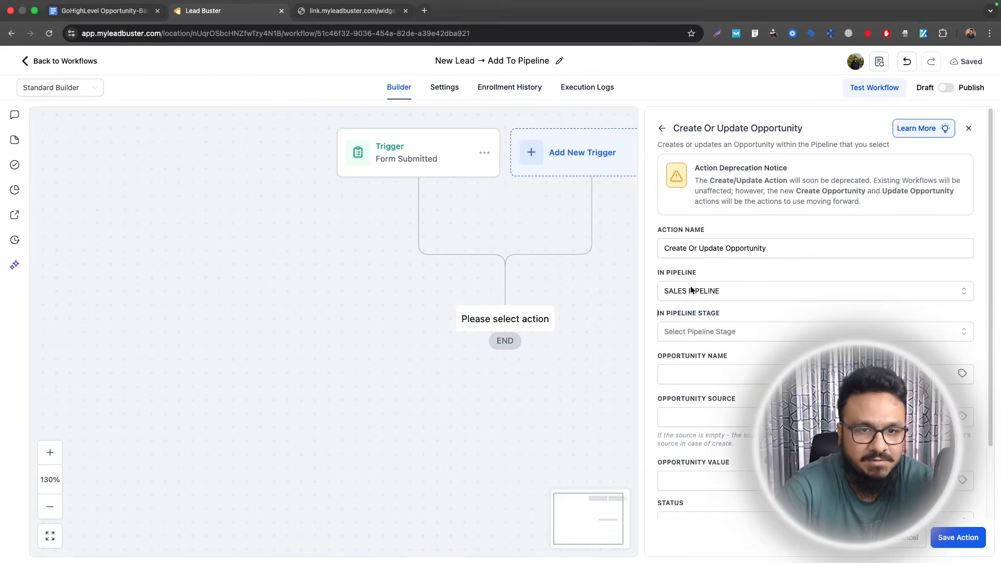
pyautogui.click(730, 331)
pyautogui.click(707, 380)
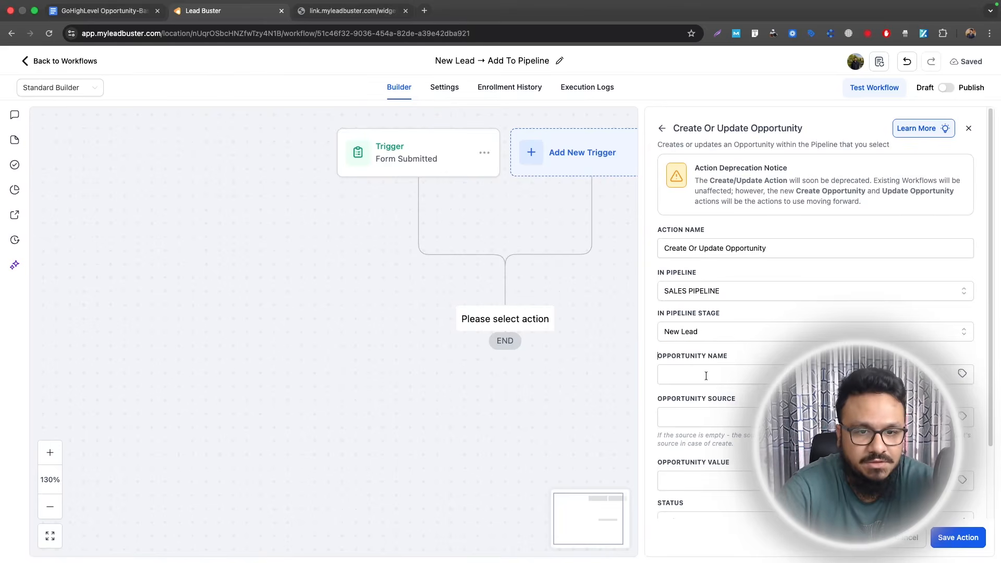
# - Name the opportunity after the contact's name and set its source to 'inquiry form'
pyautogui.click(962, 374)
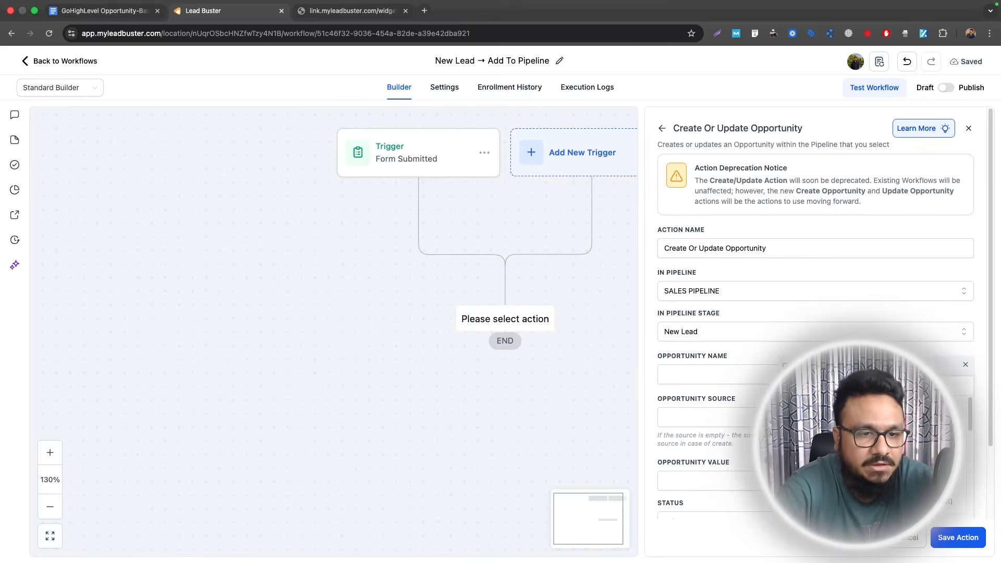
pyautogui.click(855, 412)
pyautogui.click(961, 375)
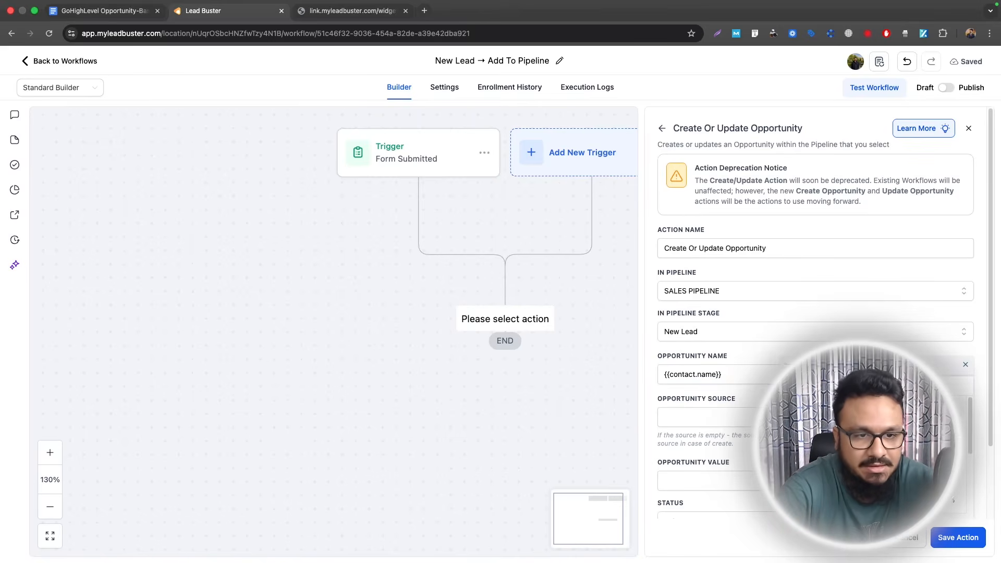
pyautogui.click(964, 364)
pyautogui.scroll(-3, 813, 365)
pyautogui.click(710, 330)
pyautogui.write('inquri')
pyautogui.press('BackSpace')
pyautogui.press('BackSpace')
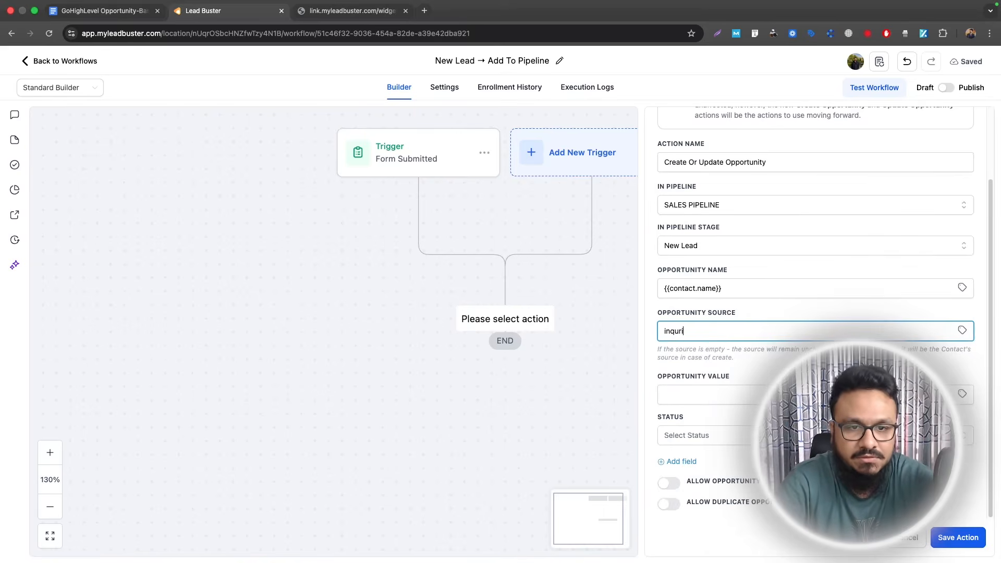
pyautogui.write('iry form')
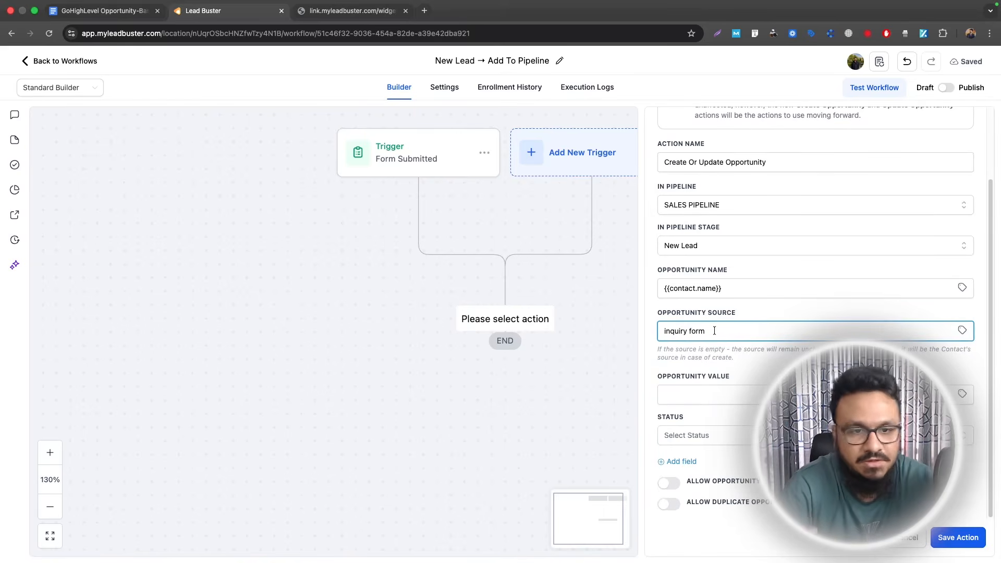
# - Leave the opportunity value empty, set status to open, and save the action
pyautogui.click(701, 400)
pyautogui.write('10000')
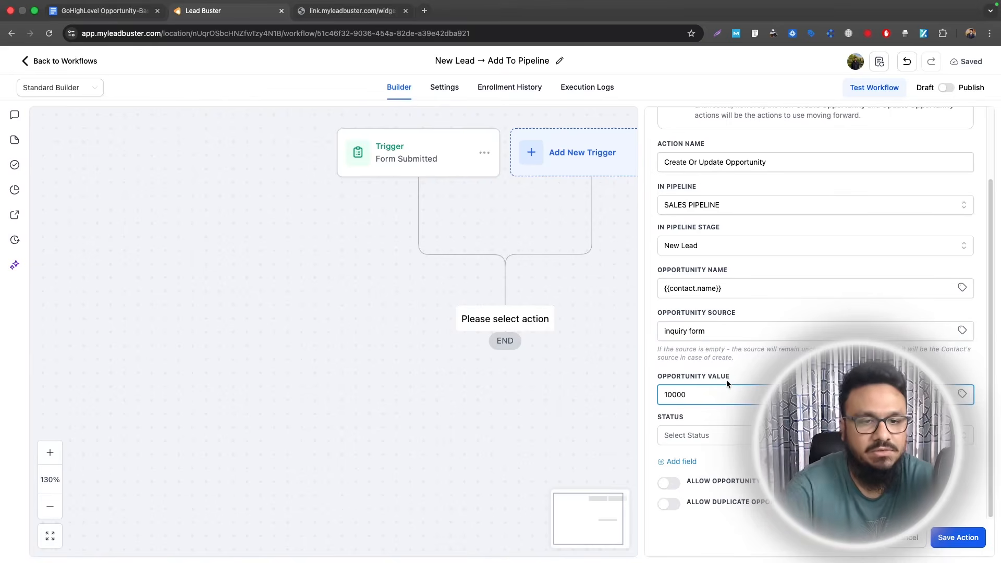
pyautogui.press('super+a')
pyautogui.press('BackSpace')
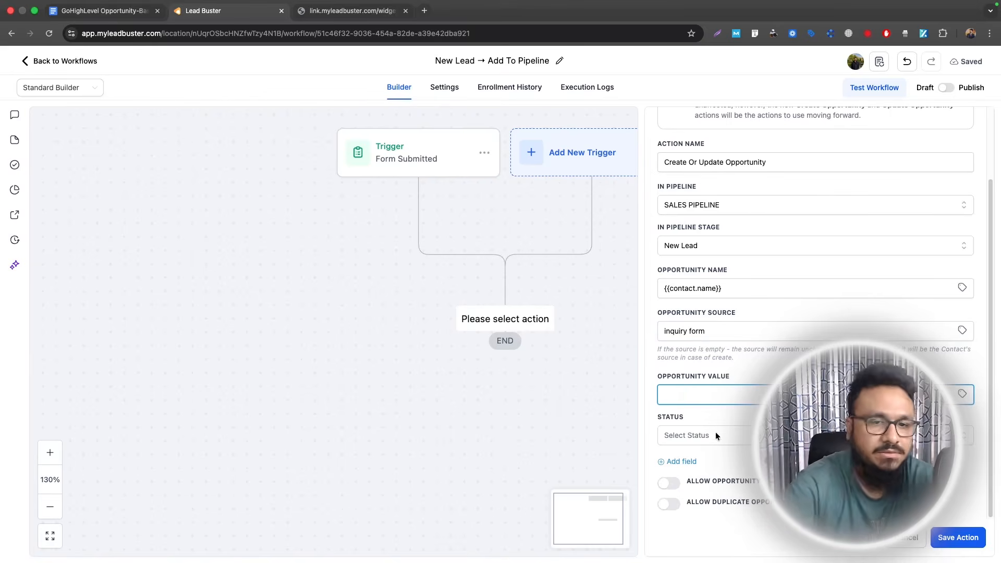
pyautogui.click(699, 437)
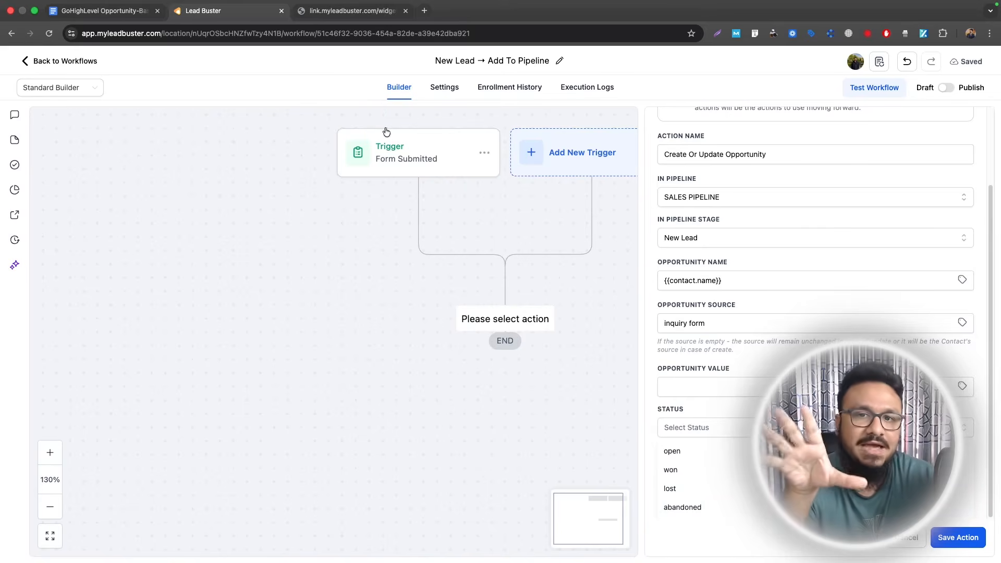
pyautogui.click(735, 448)
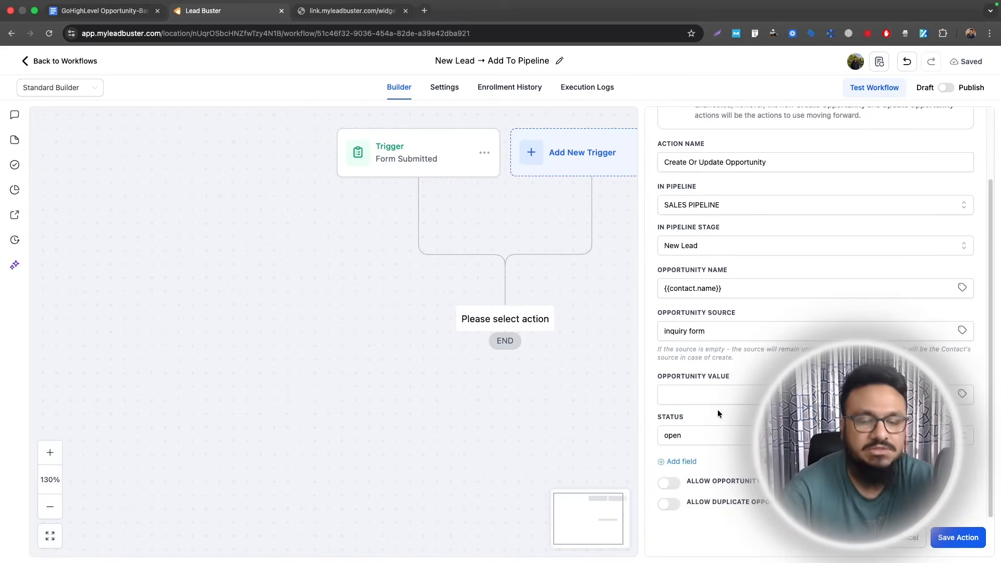
pyautogui.click(959, 538)
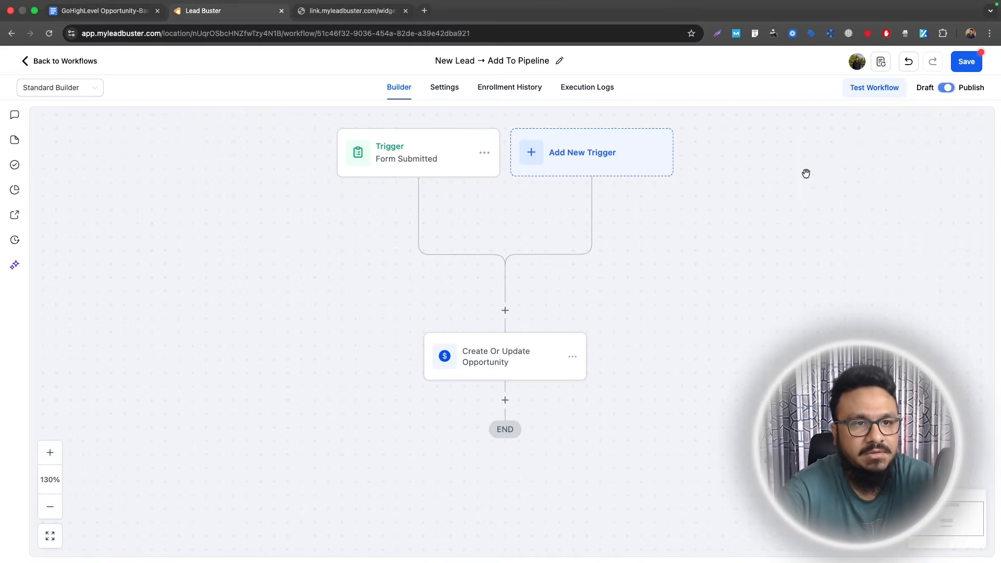
# - Save the workflow and submit the Inquiry Form with a sample contact's details
pyautogui.click(968, 61)
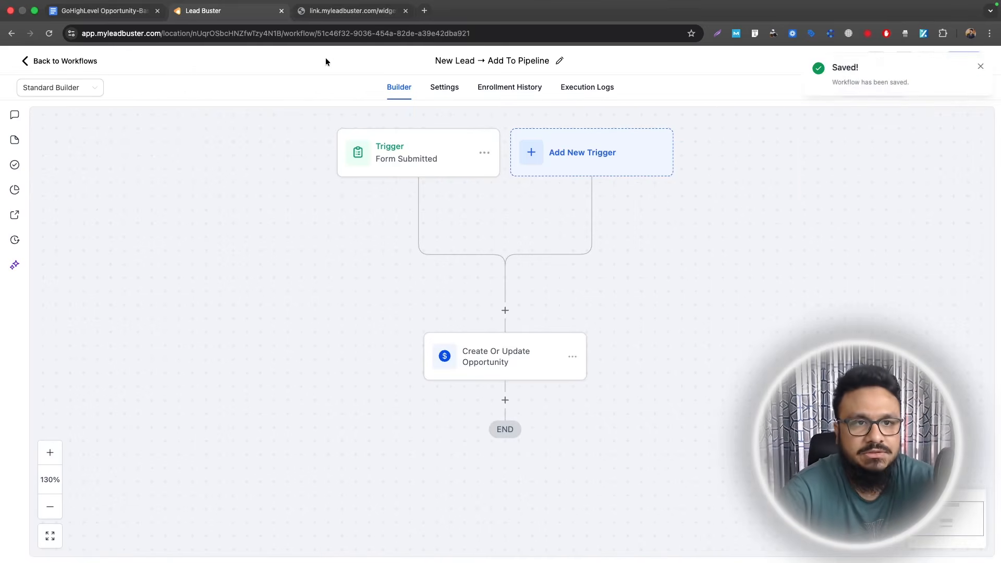
pyautogui.click(349, 11)
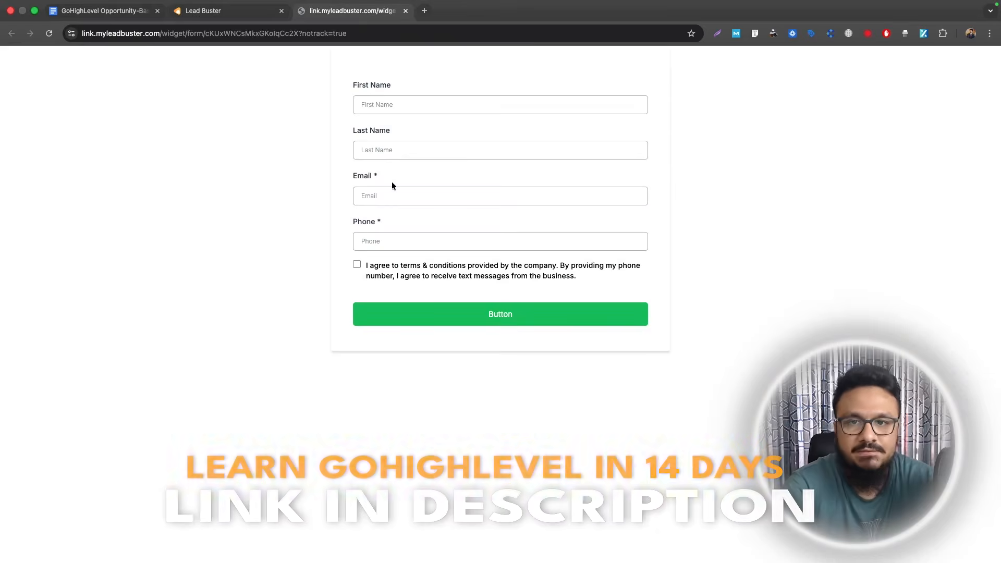
pyautogui.click(409, 106)
pyautogui.write('J')
pyautogui.click(467, 133)
pyautogui.press('Tab')
pyautogui.write('S')
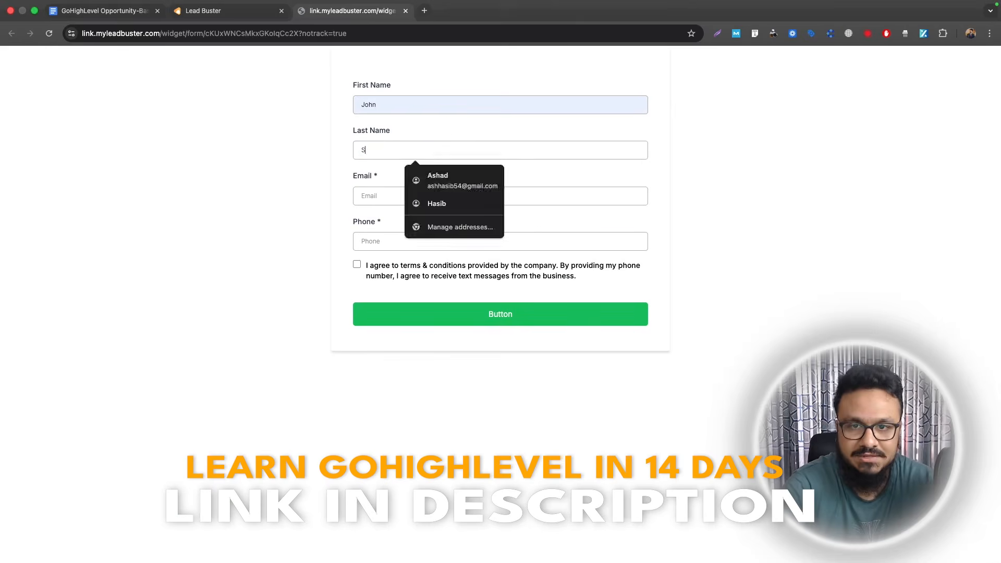
pyautogui.write('mith')
pyautogui.click(440, 174)
pyautogui.click(357, 264)
pyautogui.click(445, 314)
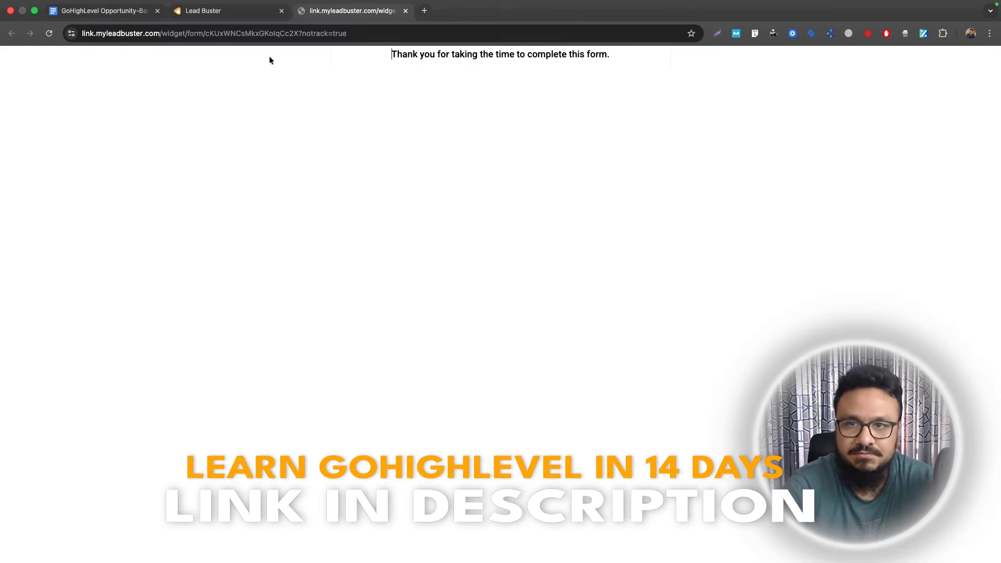
# - Confirm the test lead's opportunity appears under New Lead in SALES PIPELINE
pyautogui.click(224, 11)
pyautogui.click(83, 61)
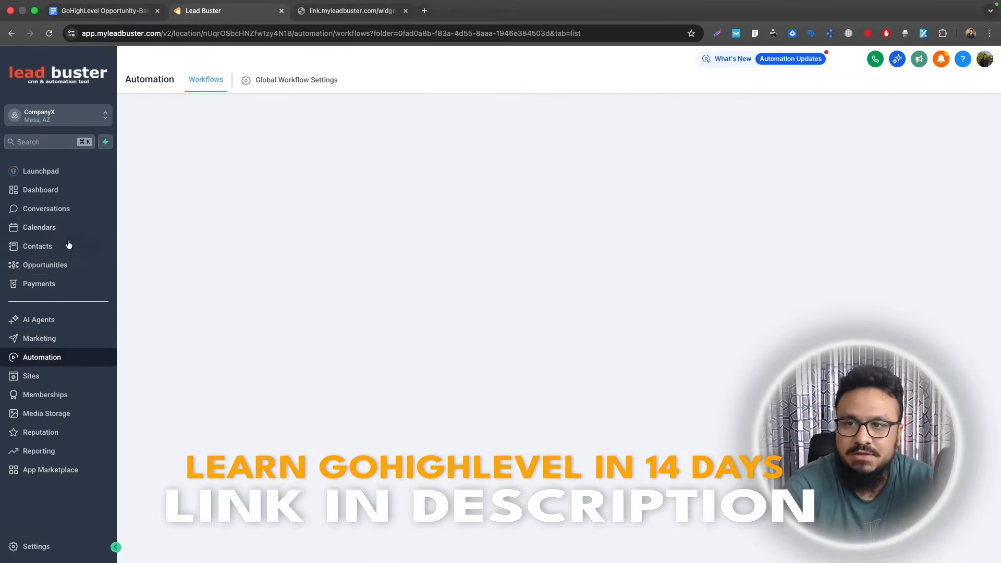
pyautogui.click(52, 266)
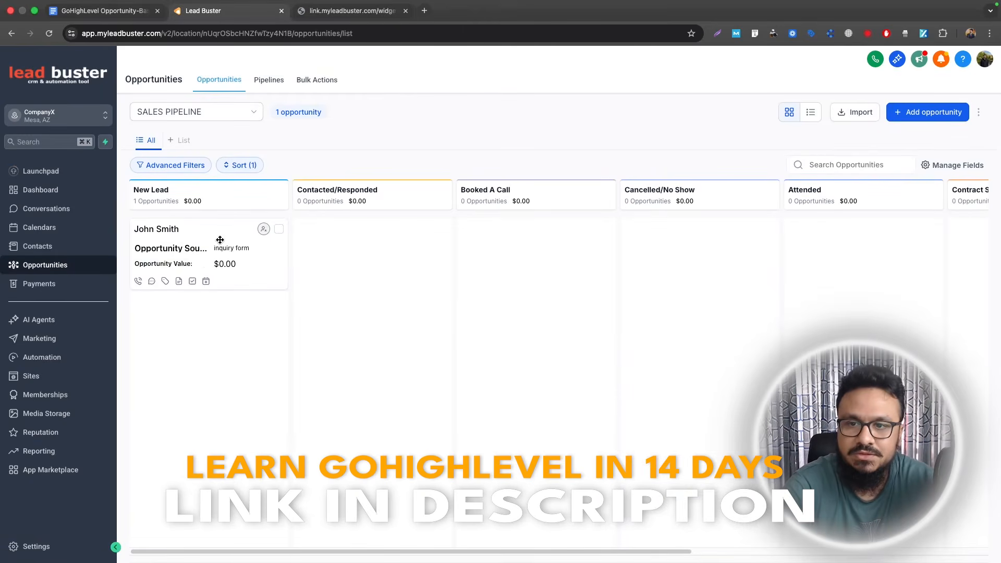
pyautogui.click(202, 241)
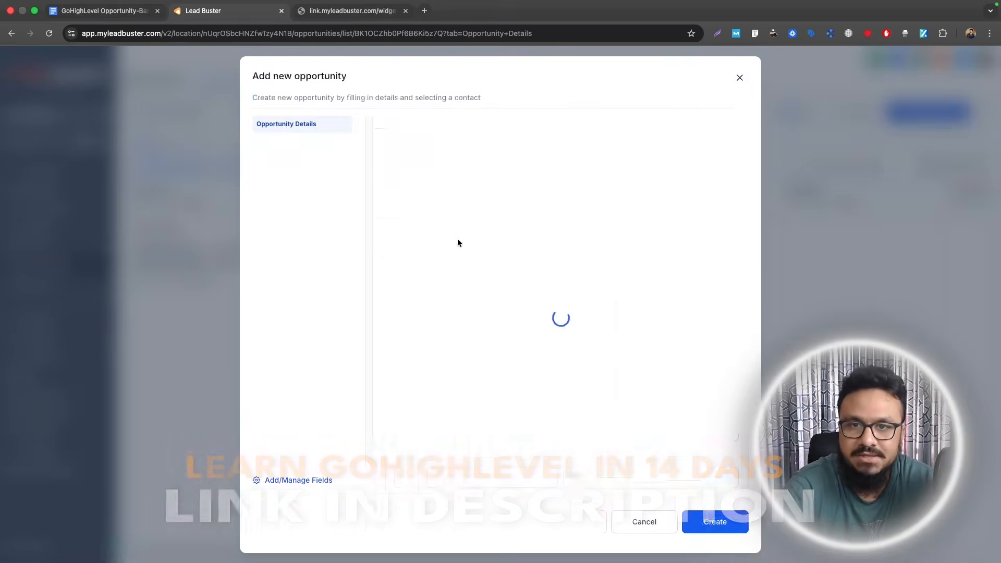
pyautogui.scroll(-1, 477, 316)
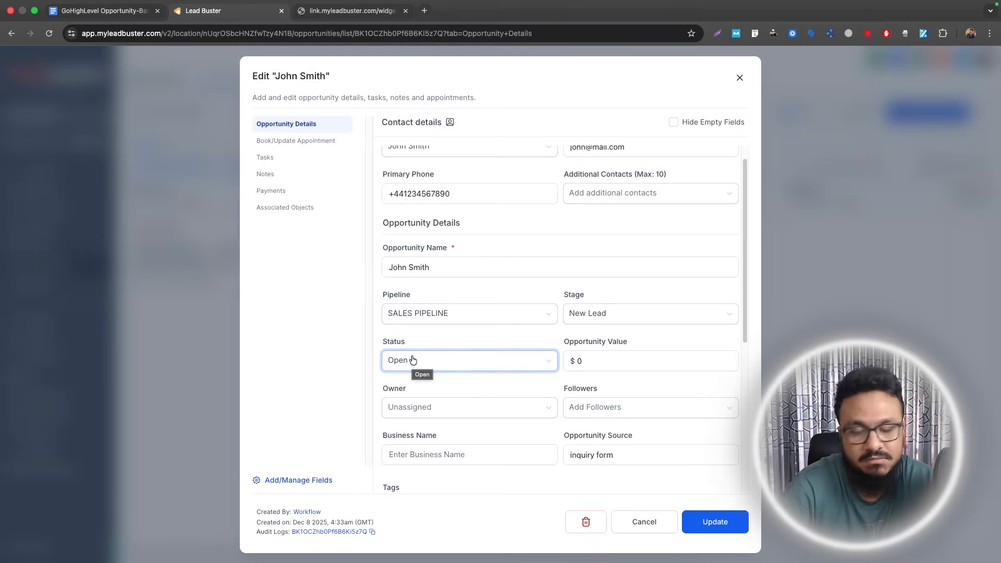
pyautogui.scroll(1, 443, 261)
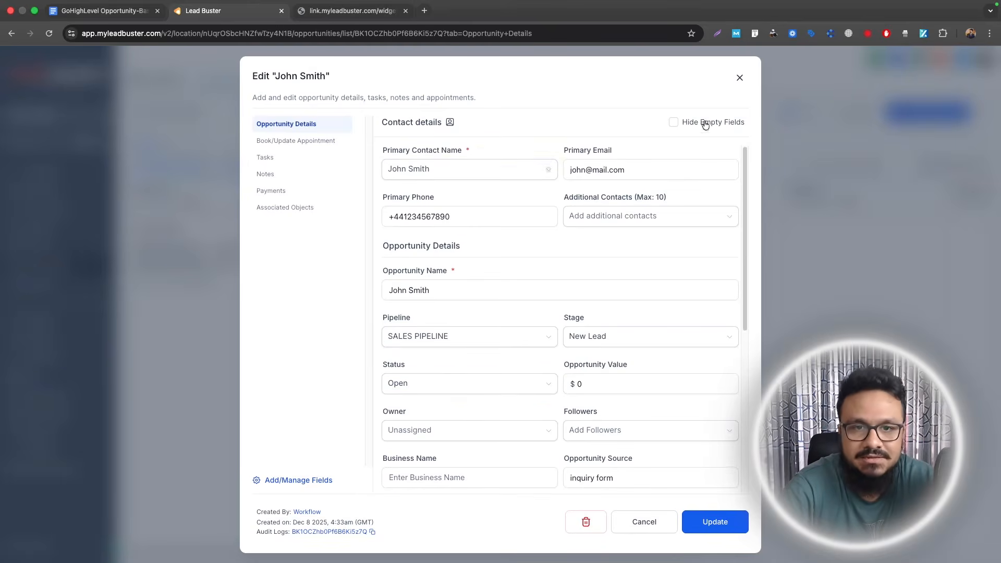
pyautogui.click(741, 78)
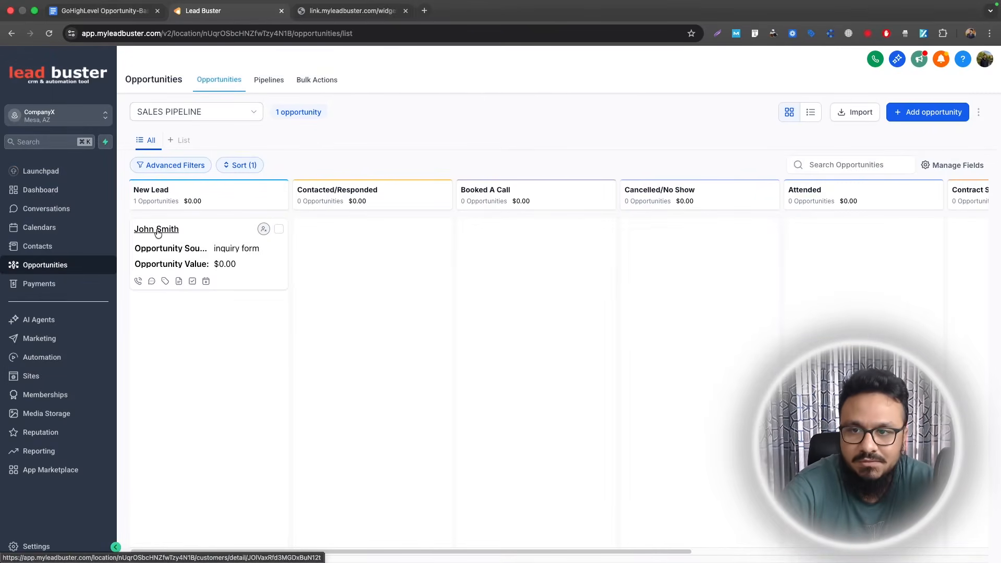
# - Review the test contact's record, then return to the opportunities board
pyautogui.click(156, 229)
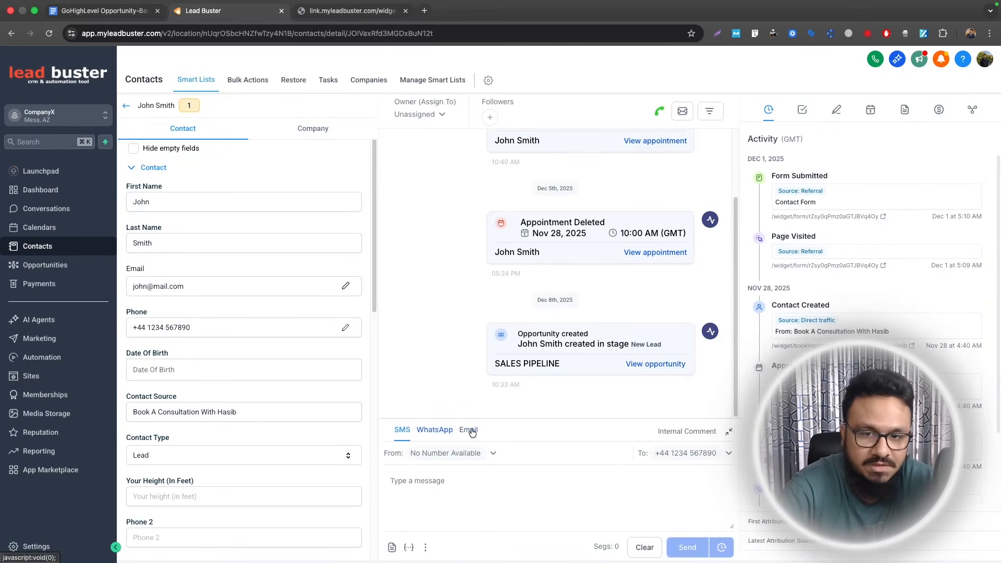
pyautogui.scroll(3, 534, 323)
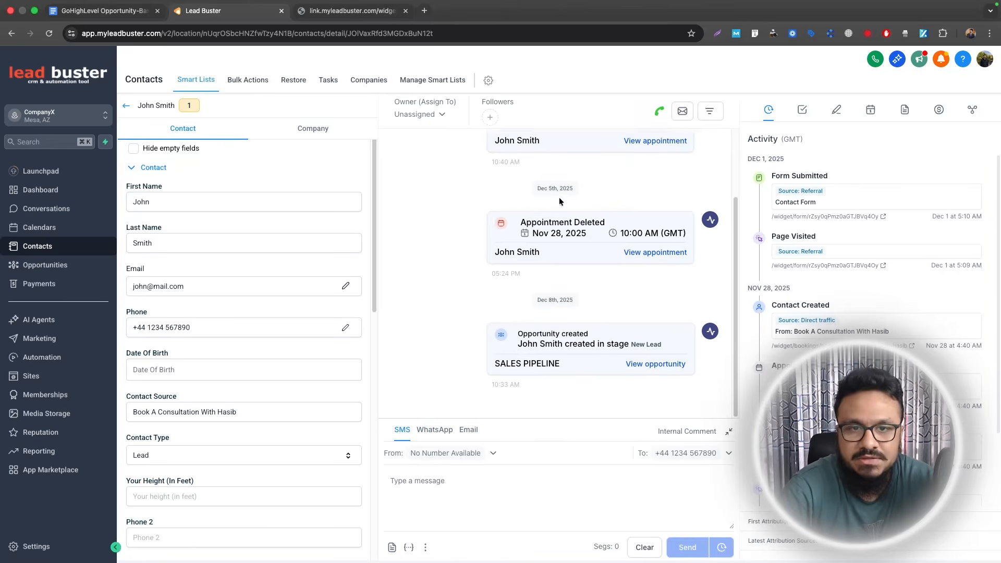
pyautogui.scroll(-2, 558, 360)
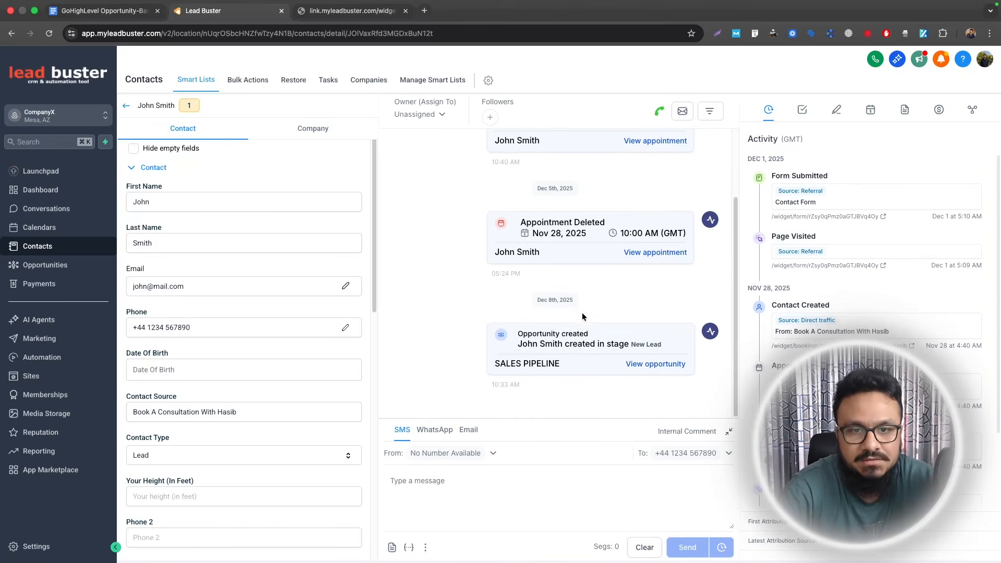
pyautogui.scroll(-10, 282, 417)
pyautogui.scroll(10, 227, 276)
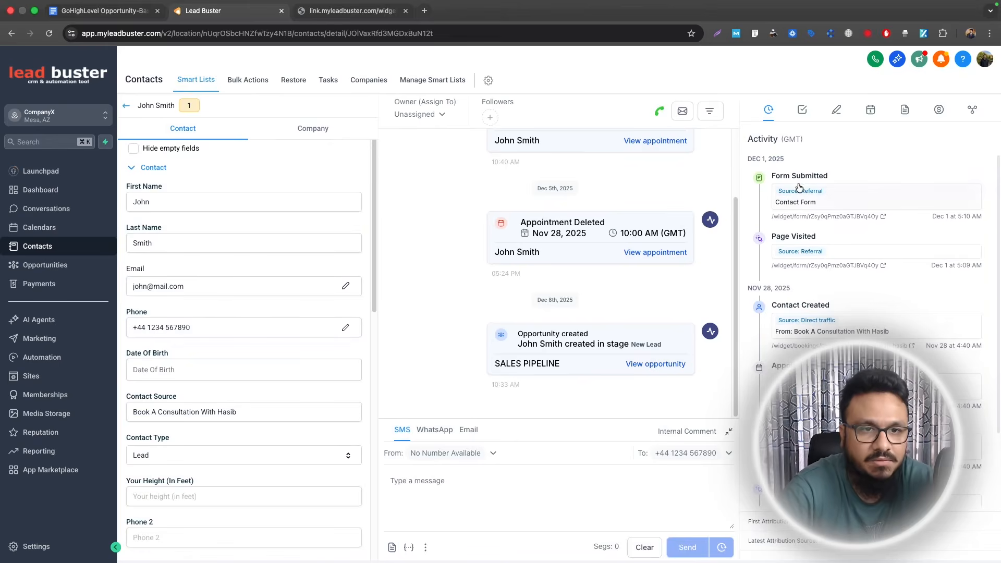
pyautogui.click(127, 107)
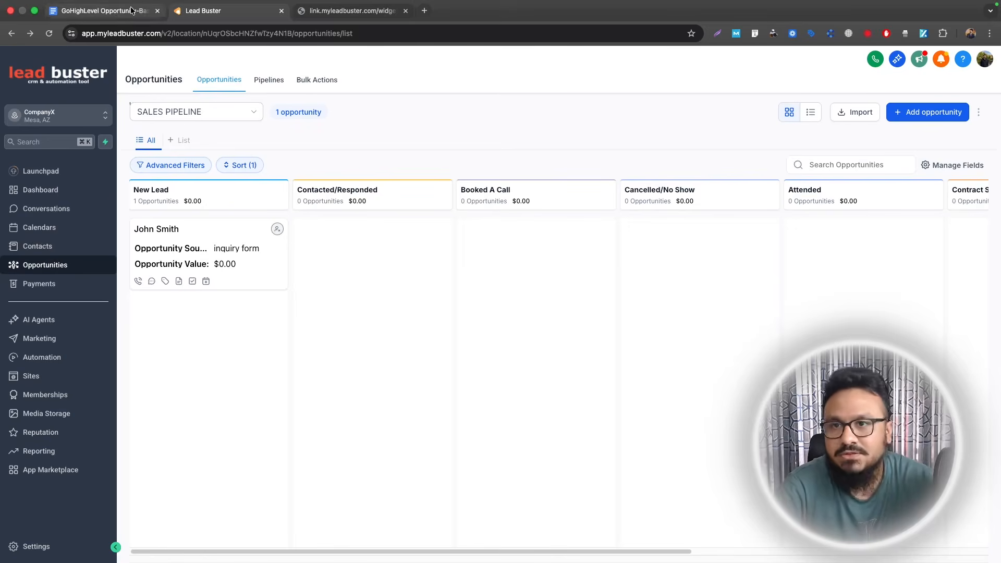
pyautogui.click(102, 10)
# - Return to Lead Buster and look over the Sites area's menus
pyautogui.click(386, 246)
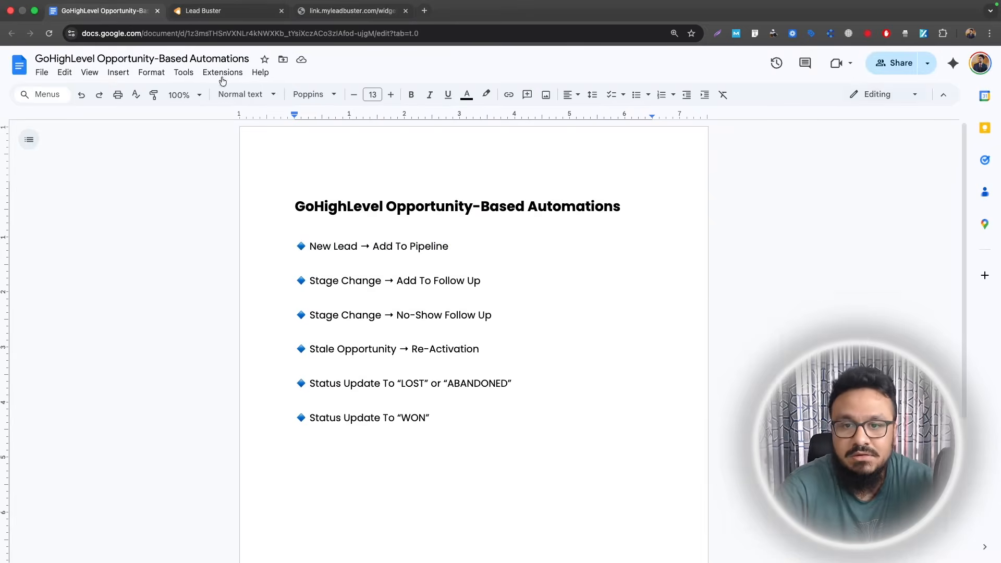
pyautogui.click(204, 11)
pyautogui.click(79, 373)
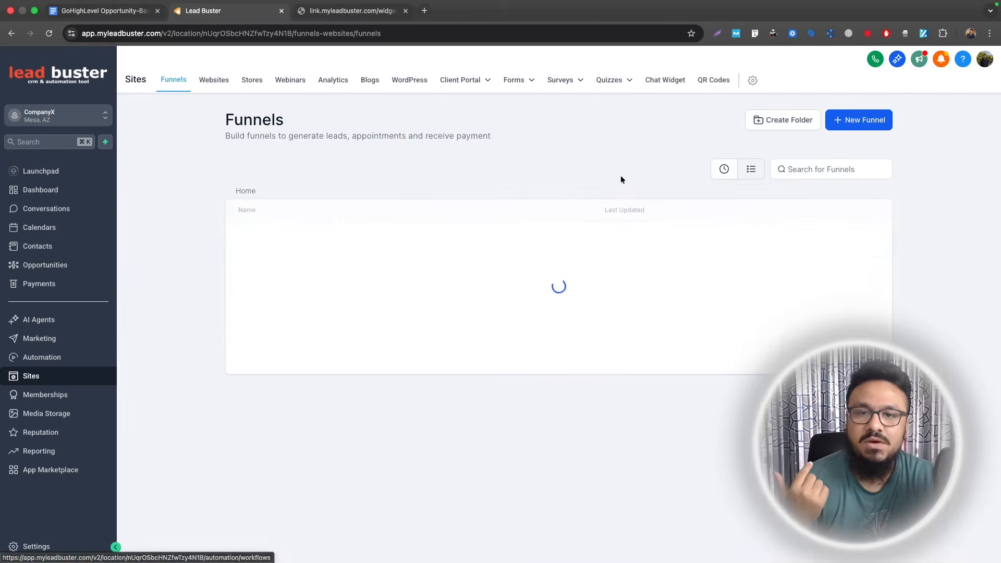
pyautogui.moveTo(549, 84)
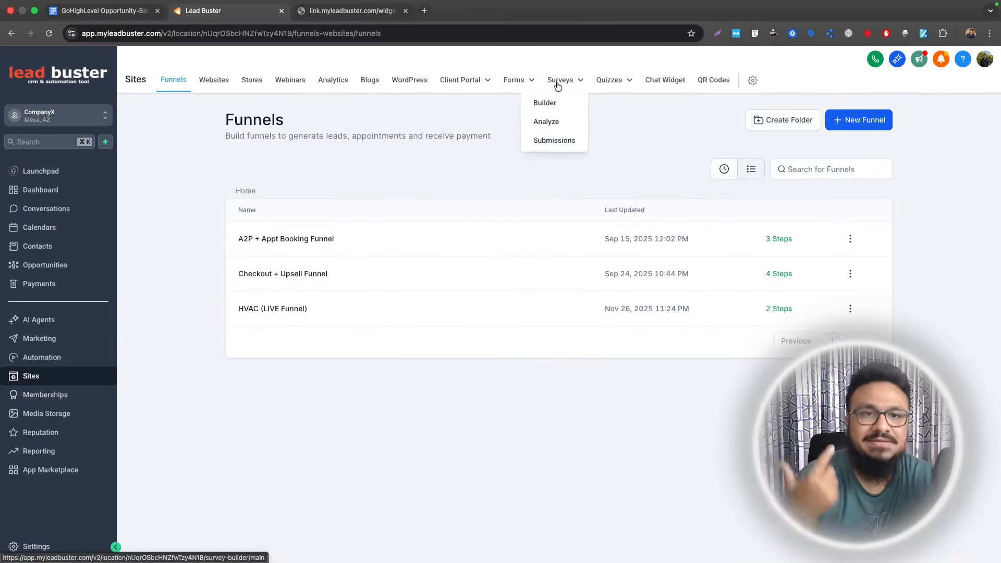
pyautogui.moveTo(514, 87)
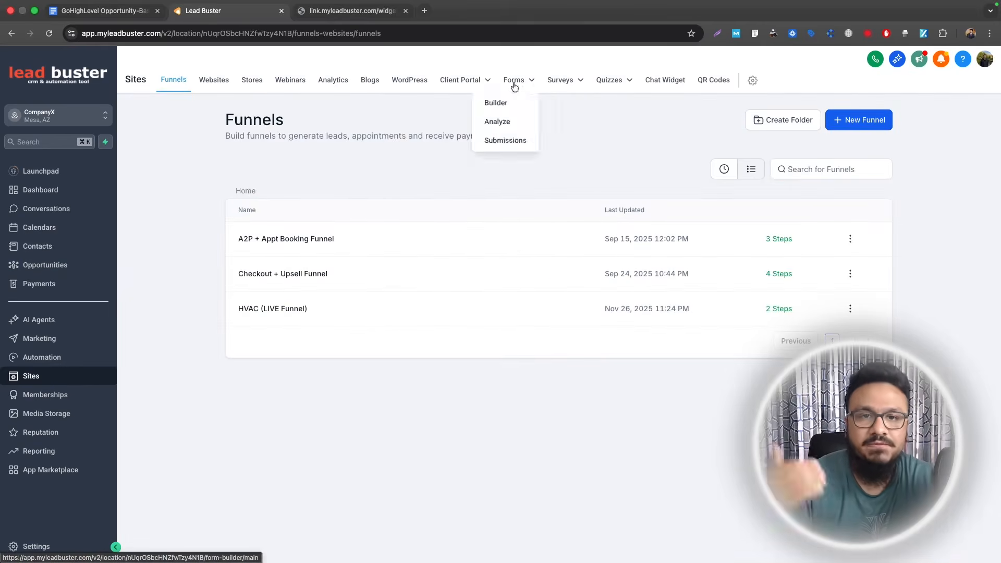
pyautogui.moveTo(623, 82)
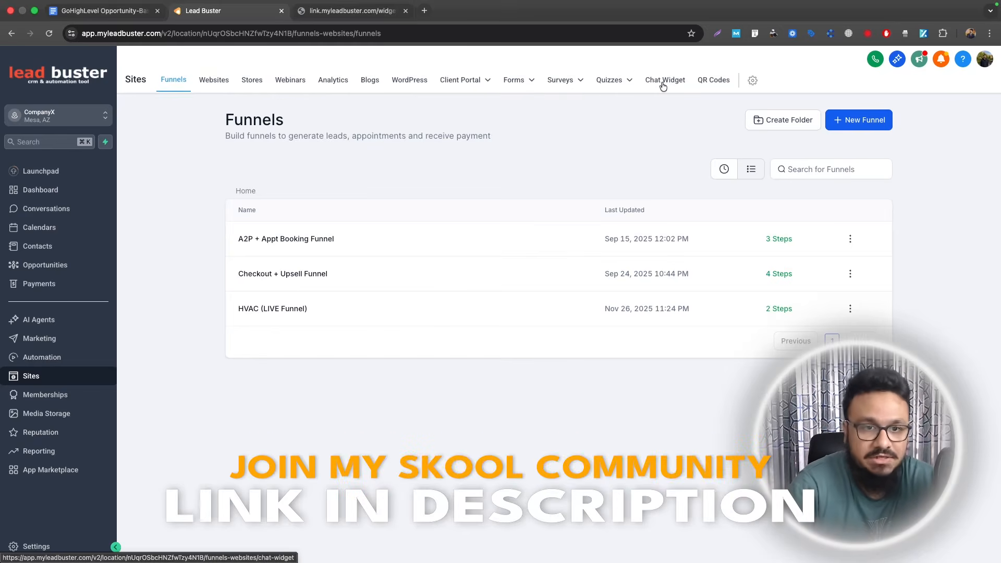
# - Open New Lead → Add To Pipeline in Opportunities Automation and switch its trigger to Survey submitted
pyautogui.click(61, 360)
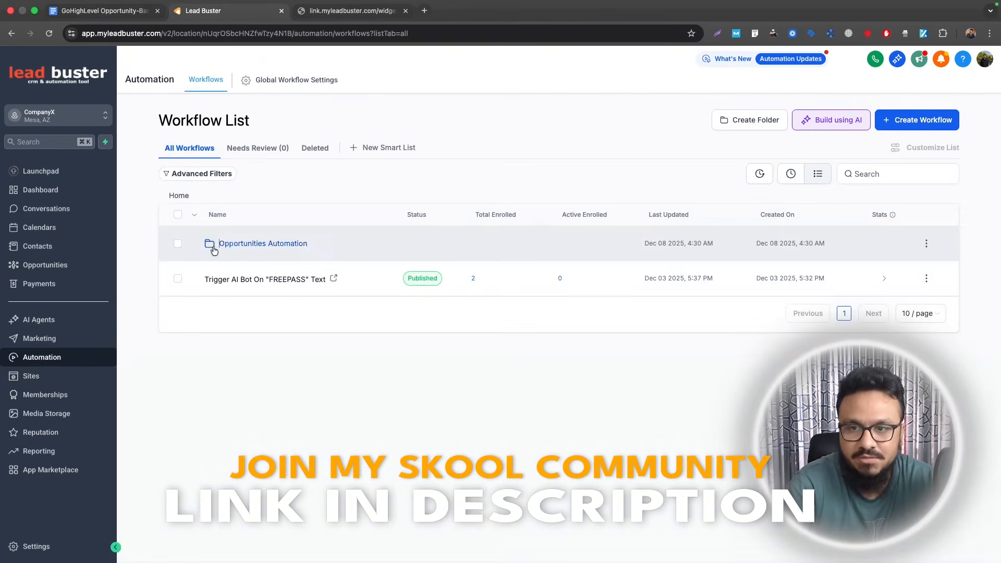
pyautogui.click(211, 245)
pyautogui.click(239, 243)
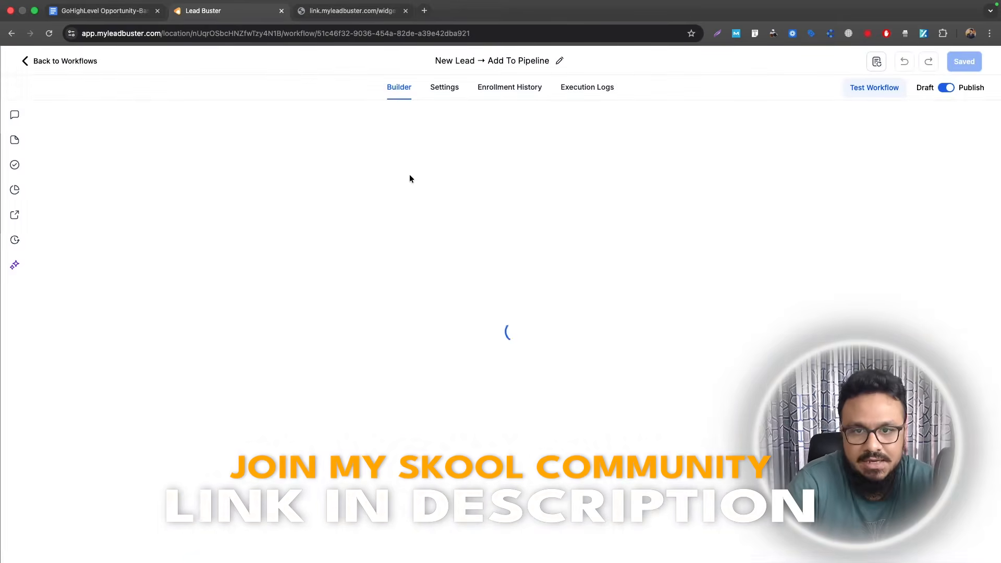
pyautogui.click(409, 174)
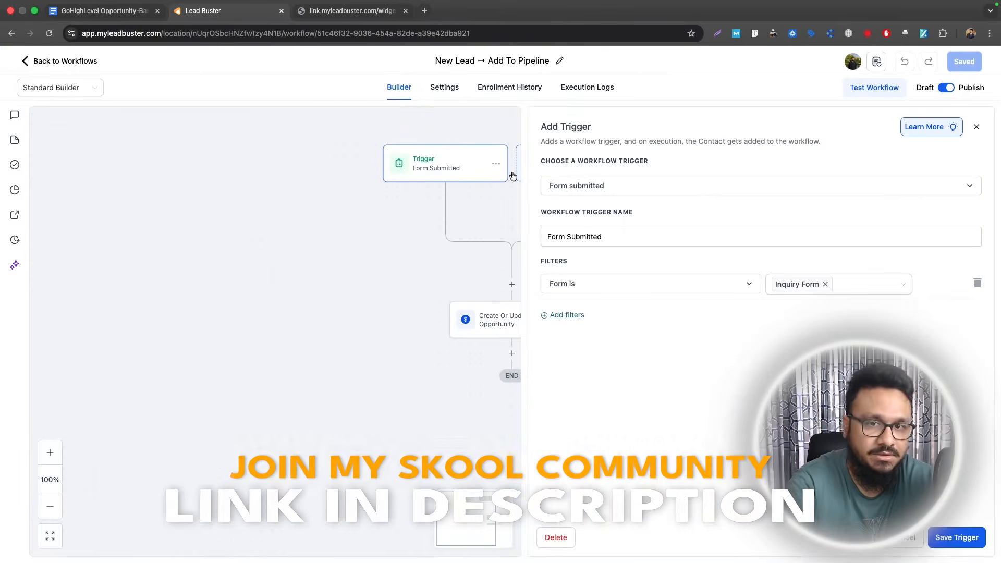
pyautogui.click(675, 187)
pyautogui.write('survey')
pyautogui.click(573, 262)
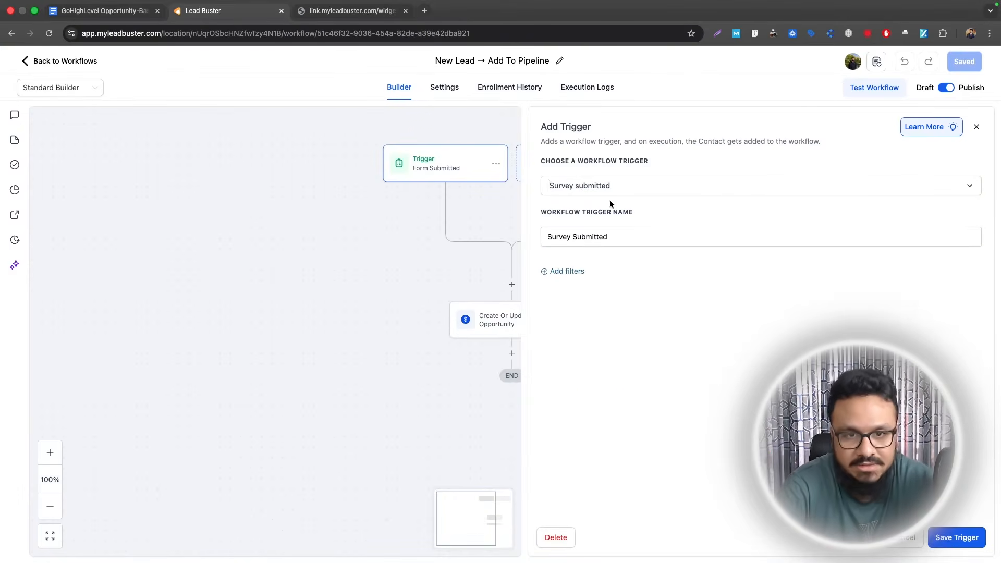
# - Set up a Customer replied trigger filtered to Chat Widget replies
pyautogui.click(608, 184)
pyautogui.write('customer')
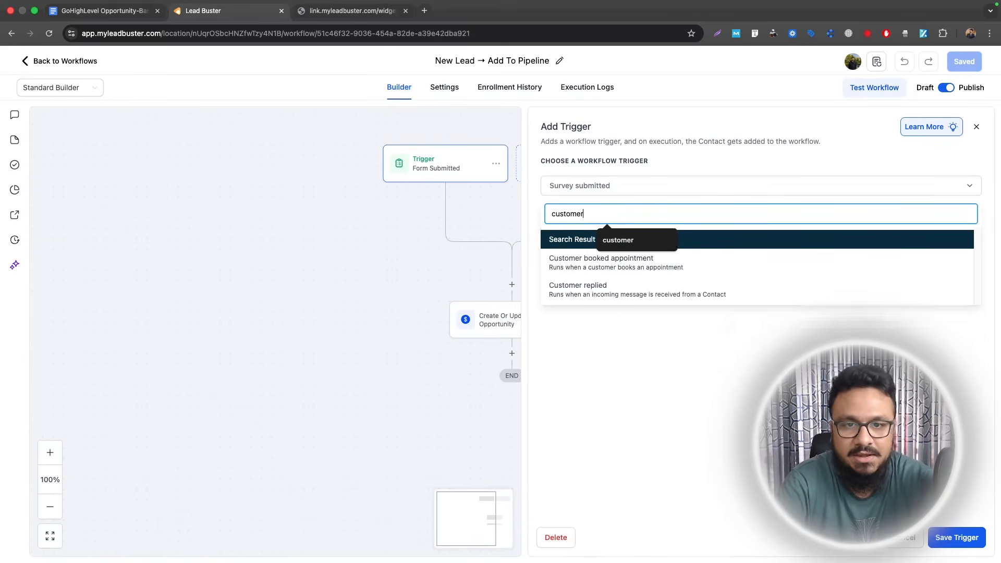
pyautogui.click(571, 286)
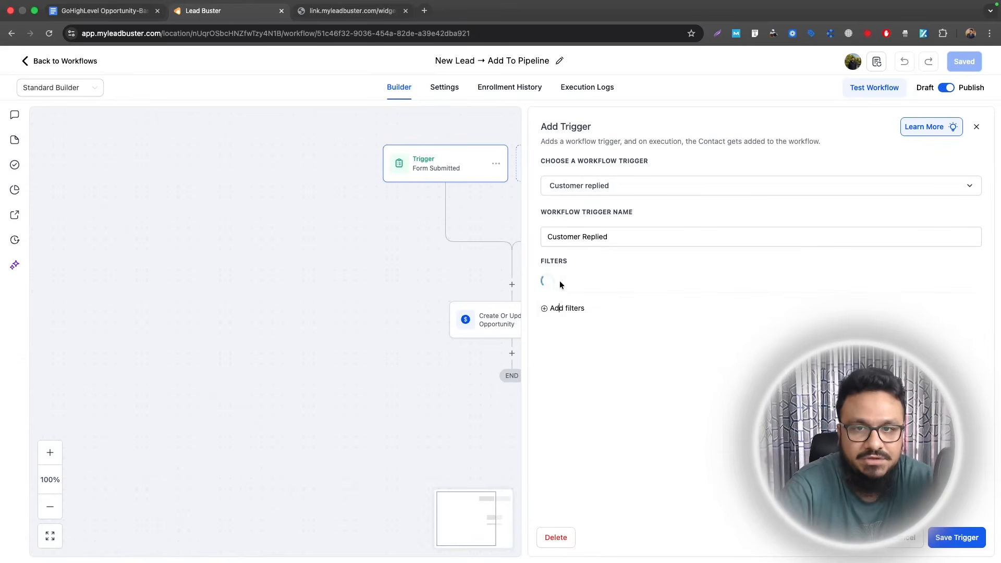
pyautogui.click(559, 284)
pyautogui.scroll(-3, 589, 380)
pyautogui.click(592, 371)
pyautogui.click(781, 284)
pyautogui.click(784, 349)
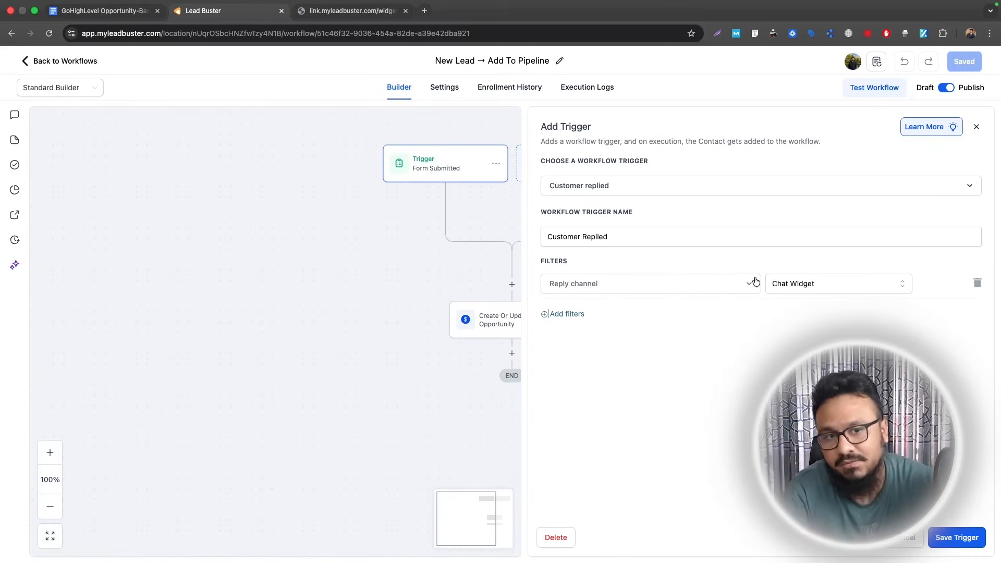
pyautogui.moveTo(415, 303); pyautogui.dragTo(392, 296)
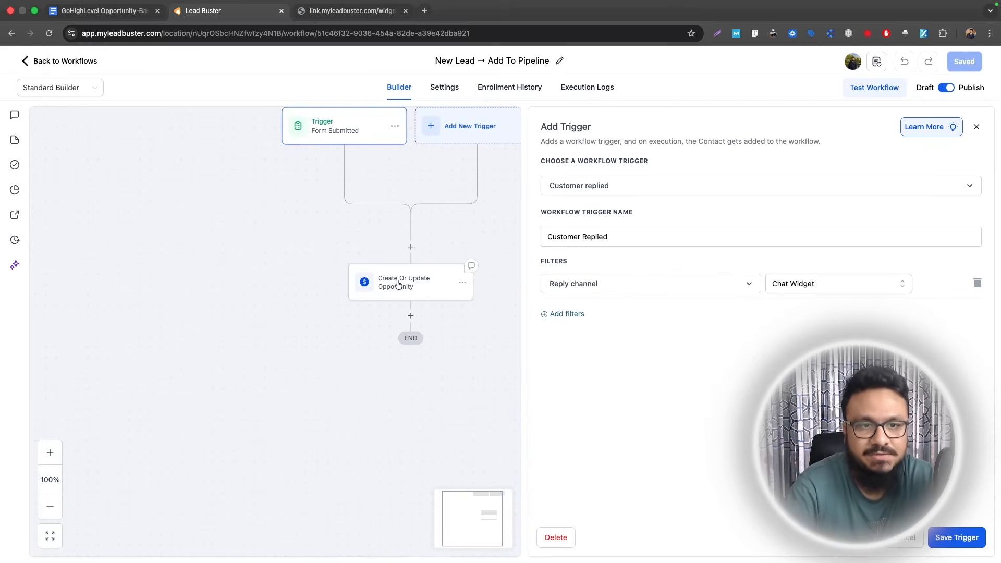
# - Discard the unsaved trigger changes and go back to the workflow list
pyautogui.click(975, 129)
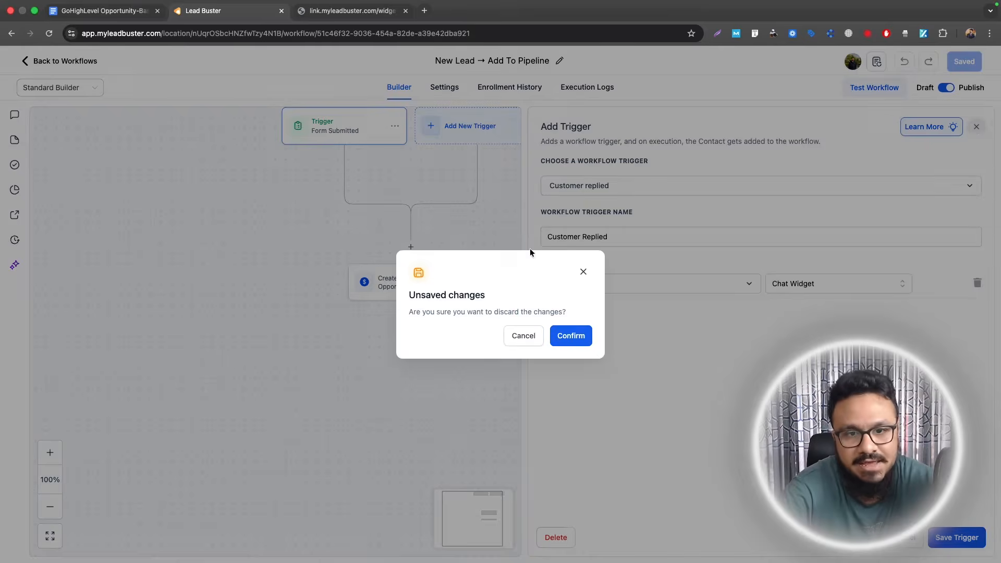
pyautogui.click(570, 336)
pyautogui.click(62, 61)
# - Highlight the New Lead → Add To Pipeline line in the Google Docs outline, then open Opportunities in Lead Buster
pyautogui.click(87, 12)
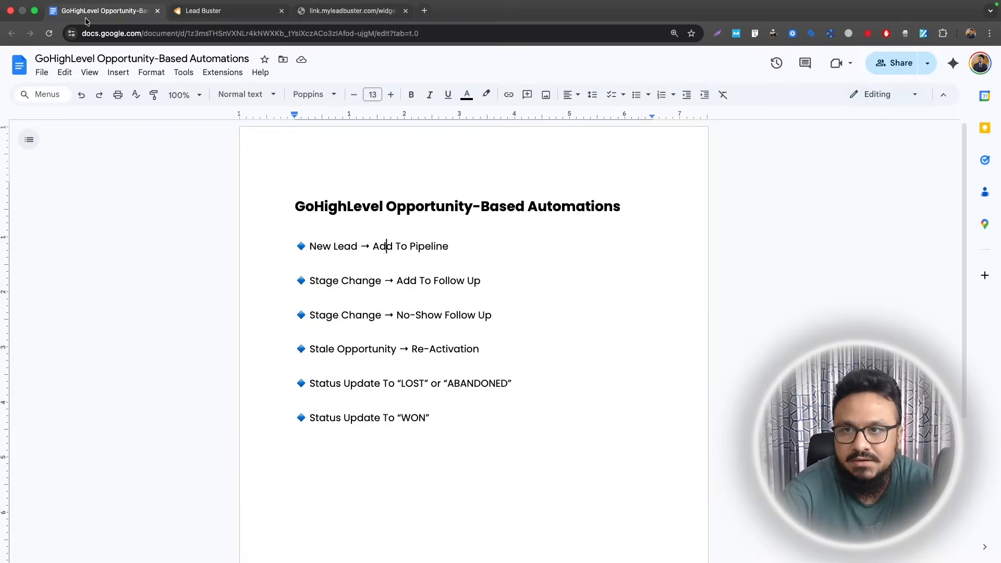
pyautogui.tripleClick(439, 243)
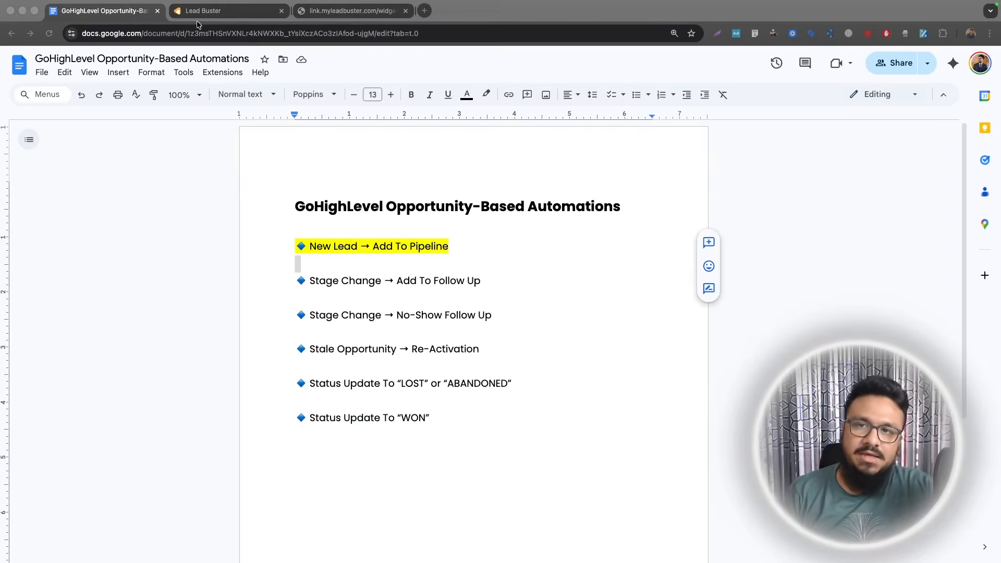
pyautogui.click(200, 12)
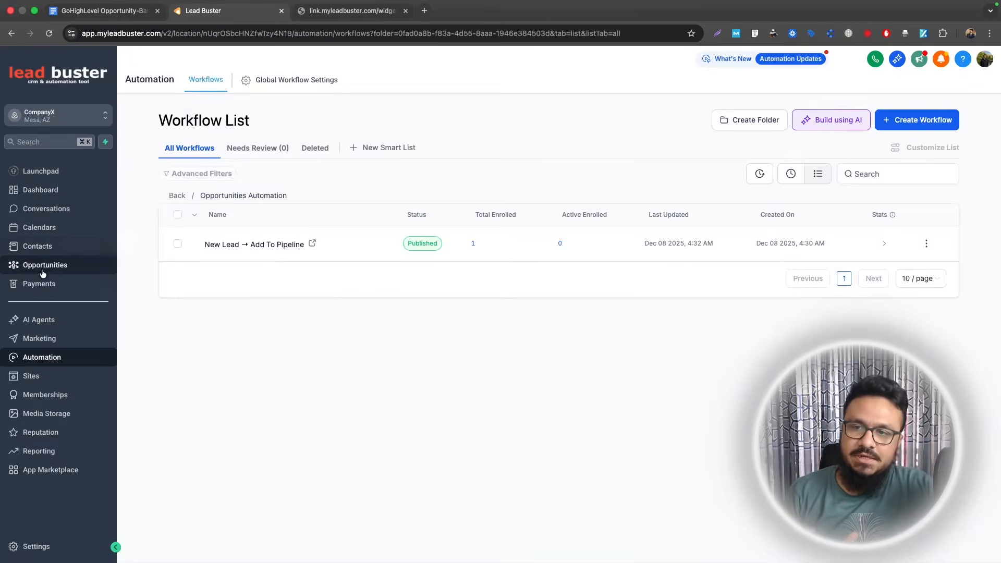
pyautogui.click(43, 266)
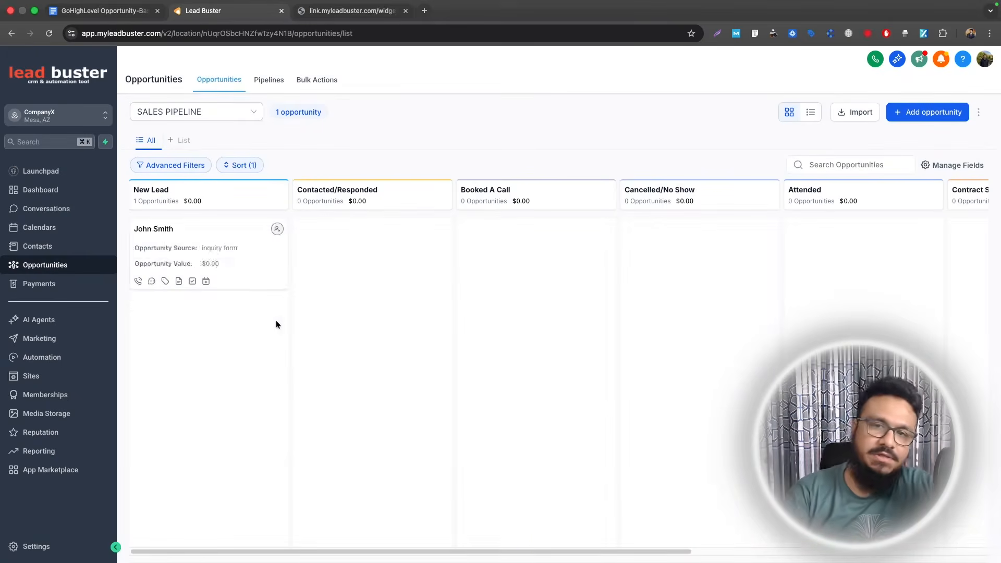
# - Drag the John Smith card across stages back to New Lead, then select Stage Change → Add To Follow Up in the outline
pyautogui.moveTo(208, 246); pyautogui.dragTo(699, 242)
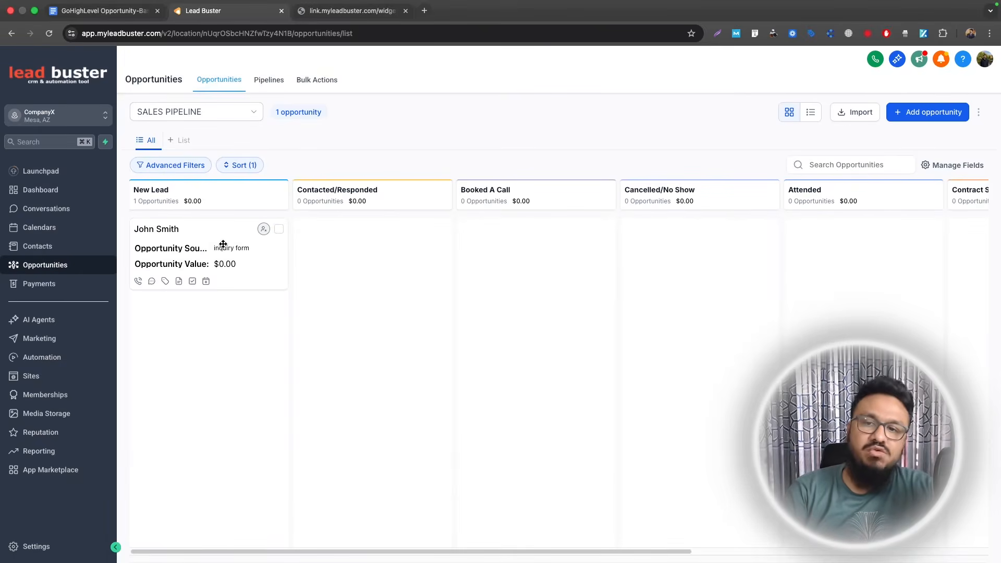
pyautogui.moveTo(226, 248)
pyautogui.mouseDown()
pyautogui.moveTo(382, 238)
pyautogui.moveTo(209, 252)
pyautogui.mouseUp()
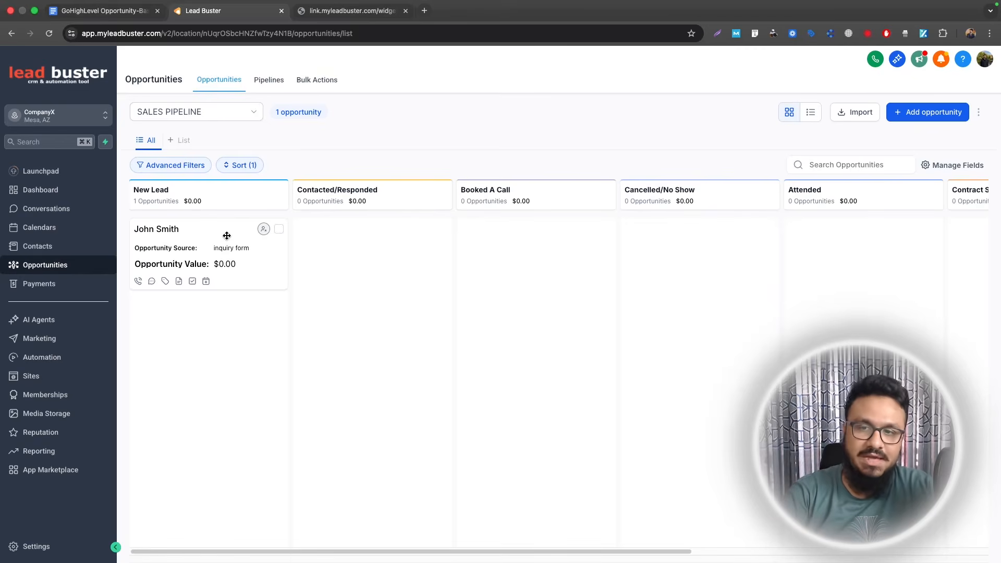
pyautogui.moveTo(208, 241)
pyautogui.mouseDown()
pyautogui.moveTo(353, 242)
pyautogui.moveTo(196, 238)
pyautogui.mouseUp()
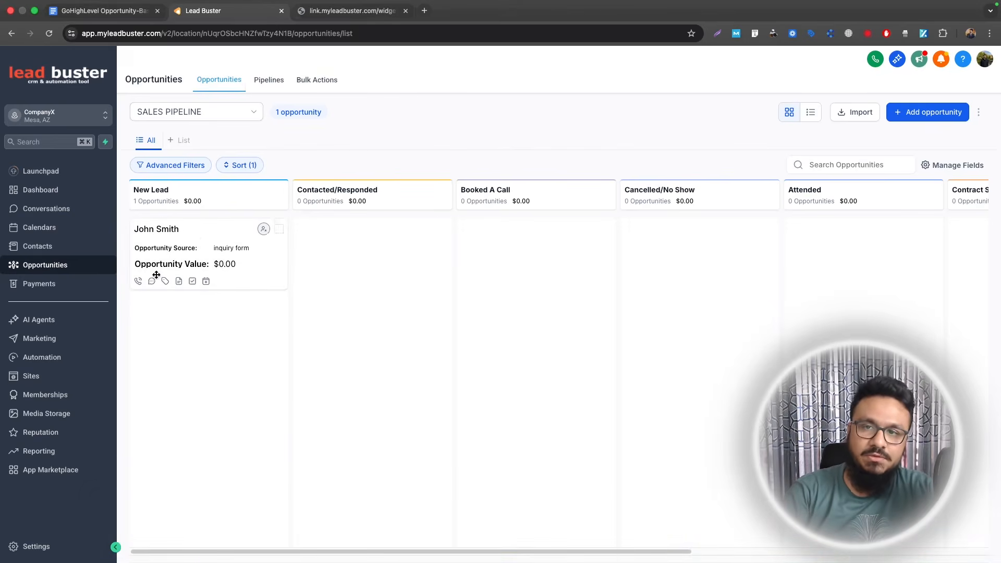
pyautogui.click(104, 10)
pyautogui.moveTo(309, 280); pyautogui.dragTo(477, 280)
pyautogui.press('super+c')
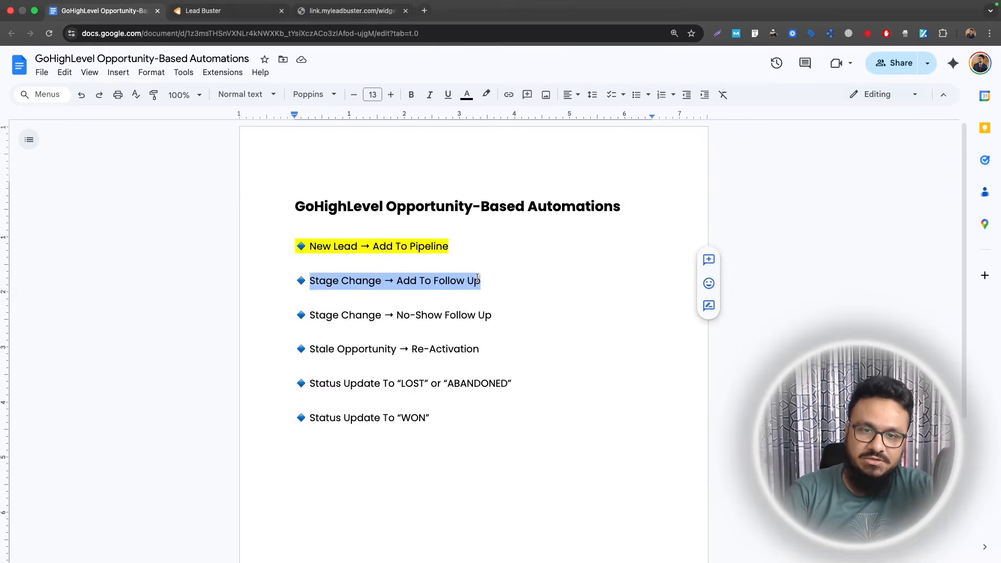
# - In the Opportunities Automation folder, start a blank workflow named Stage Change → Add To Follow Up
pyautogui.click(201, 10)
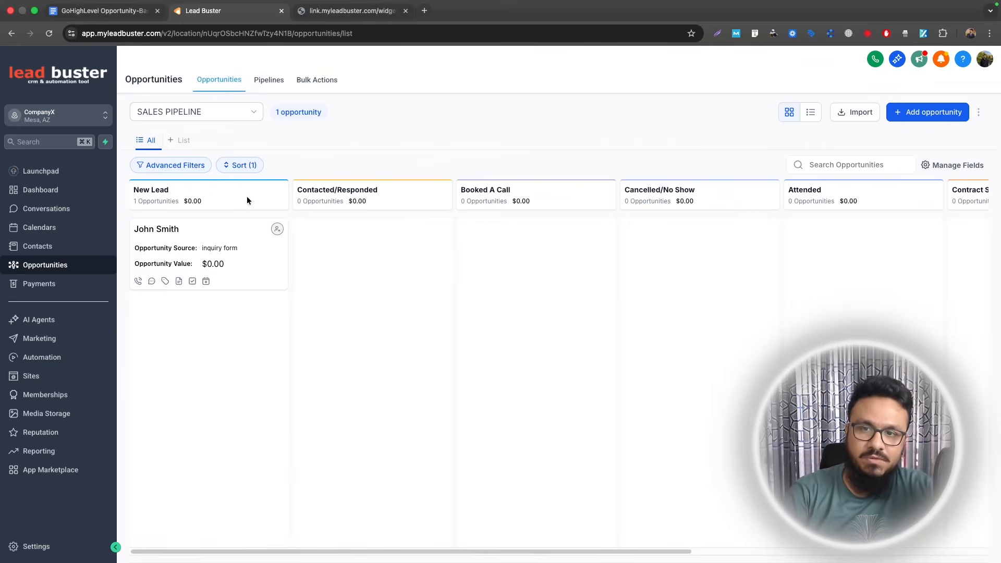
pyautogui.click(61, 357)
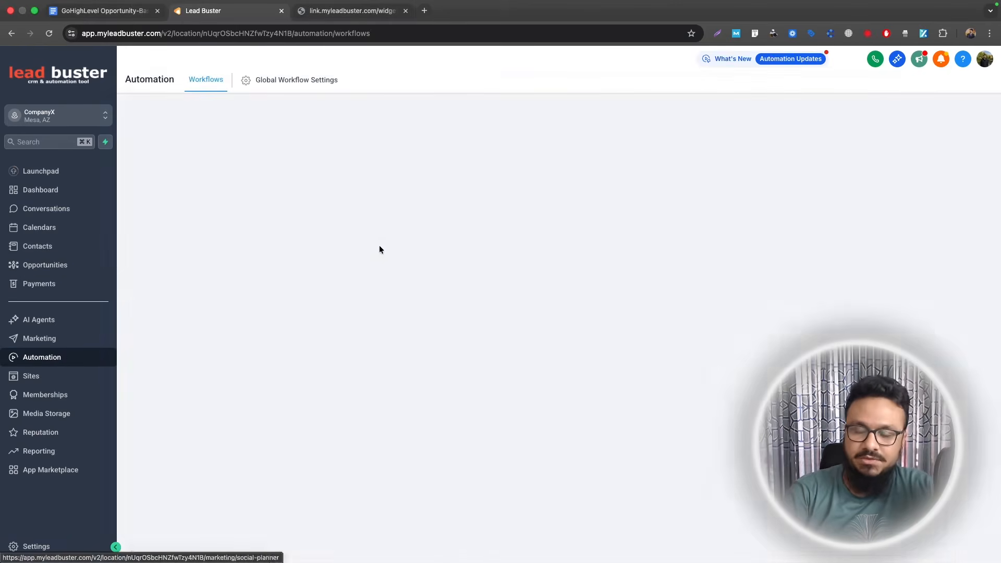
pyautogui.click(294, 243)
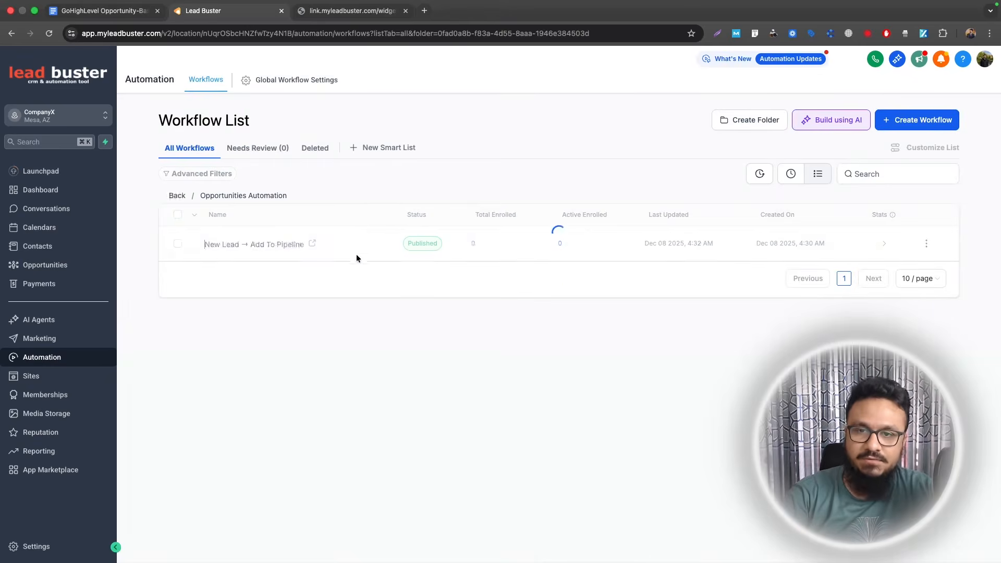
pyautogui.click(919, 122)
pyautogui.click(895, 146)
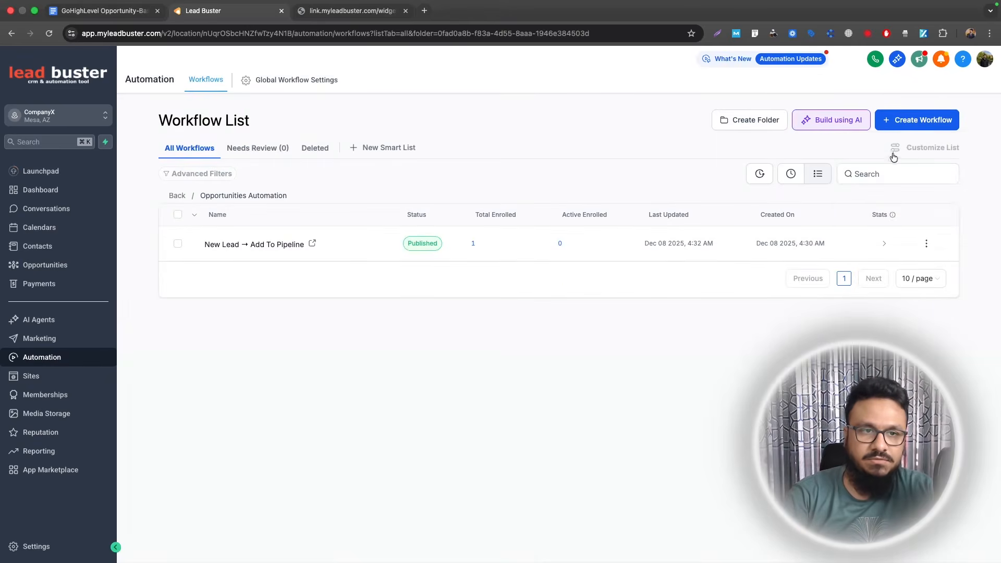
pyautogui.press('super+v')
pyautogui.press('Return')
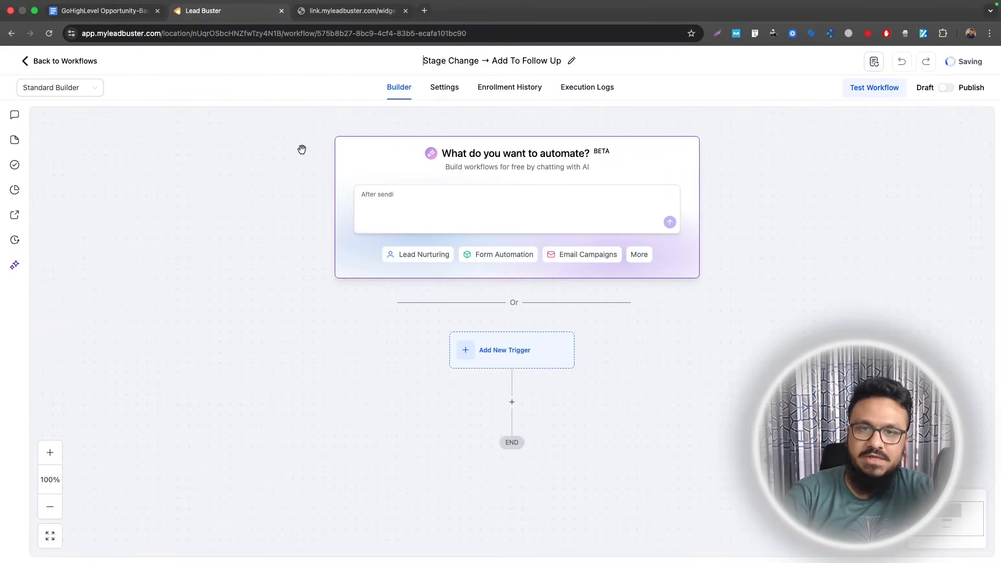
pyautogui.scroll(-3, 589, 258)
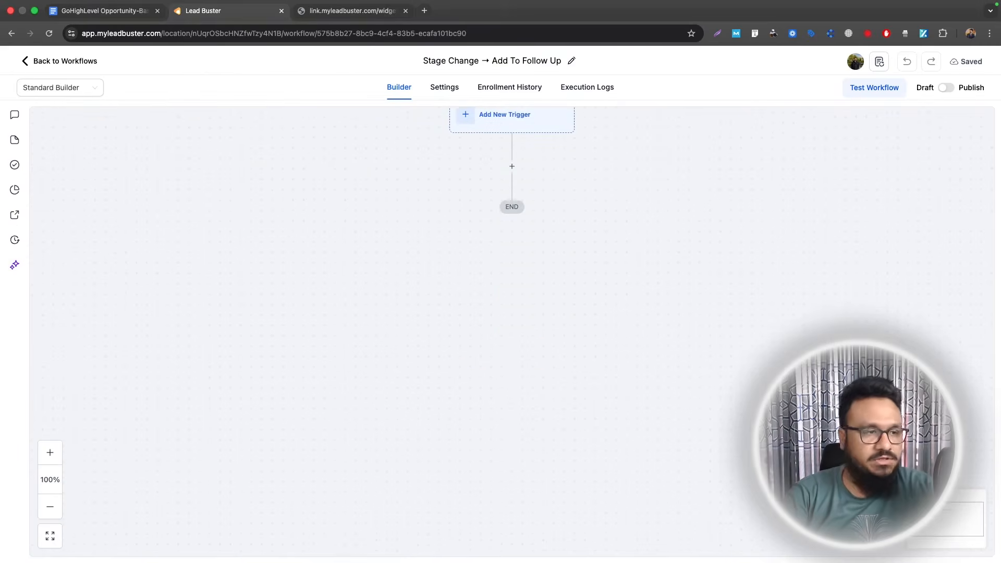
# - Save a Pipeline Stage Changed trigger filtered to SALES PIPELINE's Contacted/Responded stage, then add an Email action
pyautogui.write('pipeline')
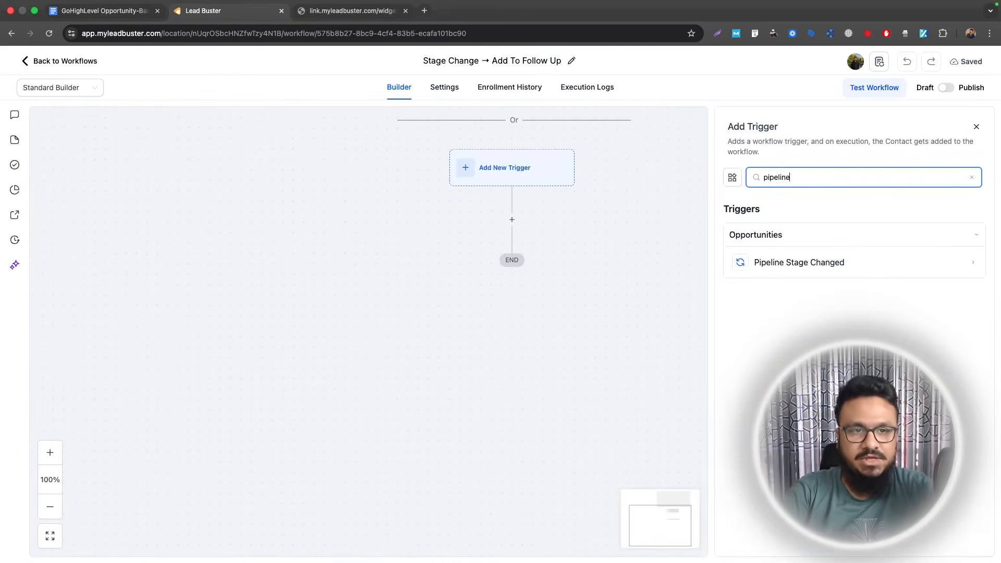
pyautogui.click(865, 259)
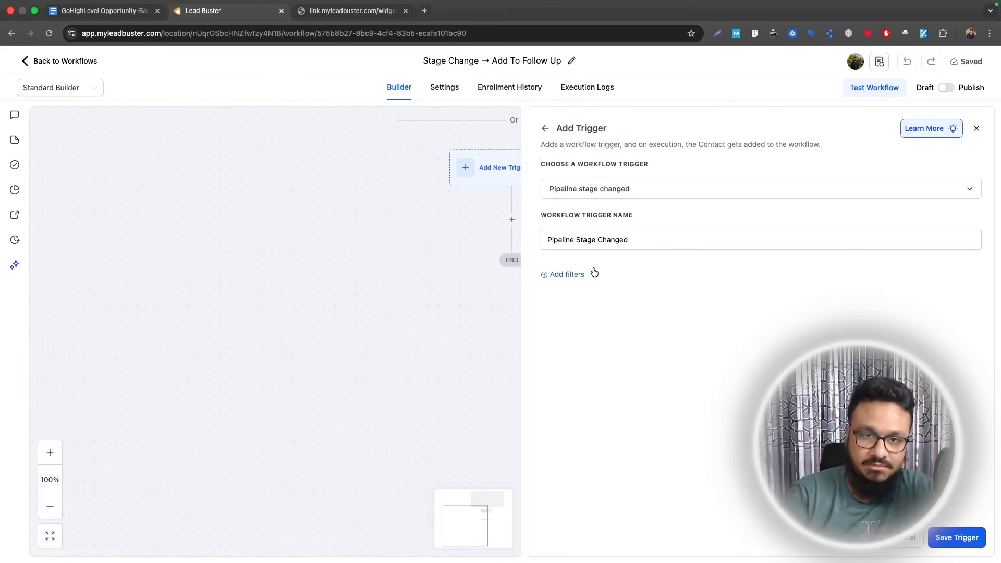
pyautogui.click(577, 272)
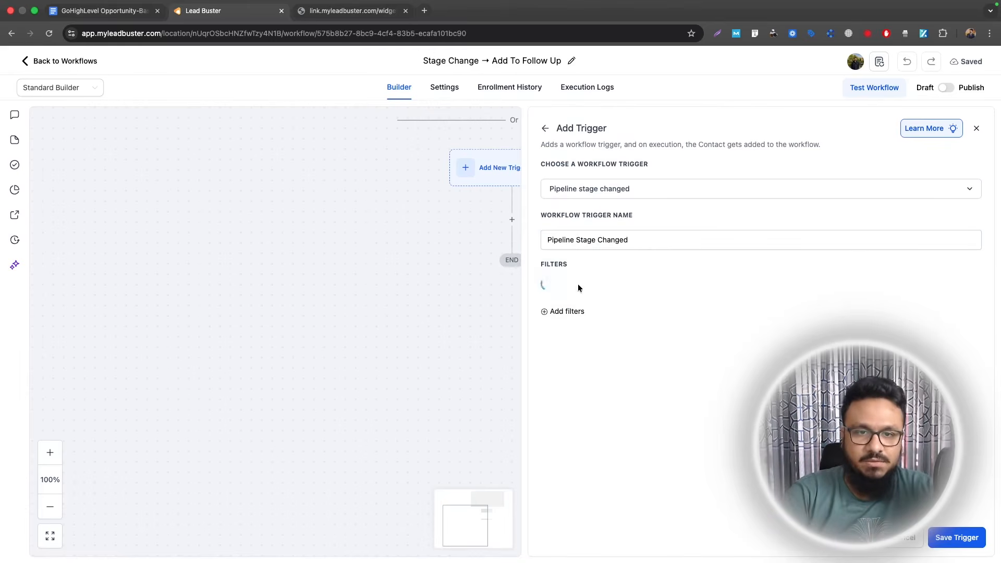
pyautogui.click(575, 288)
pyautogui.click(600, 395)
pyautogui.click(566, 317)
pyautogui.click(565, 463)
pyautogui.click(808, 383)
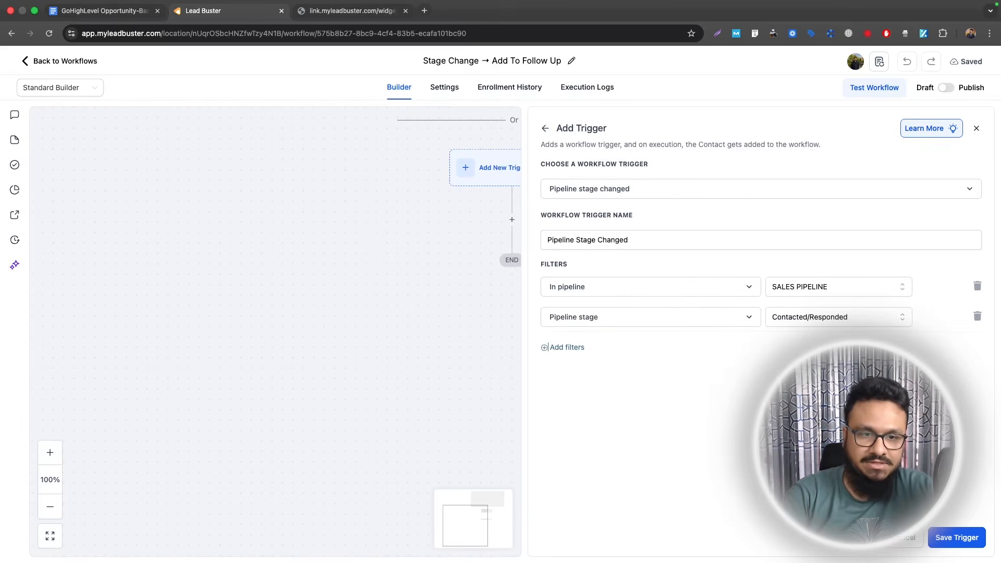
pyautogui.click(967, 536)
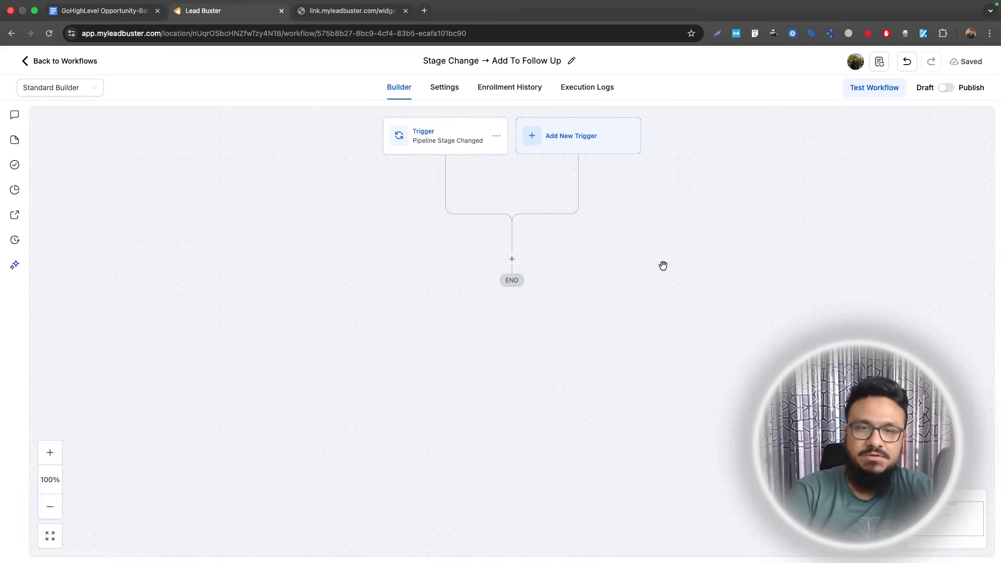
pyautogui.click(511, 259)
pyautogui.click(765, 251)
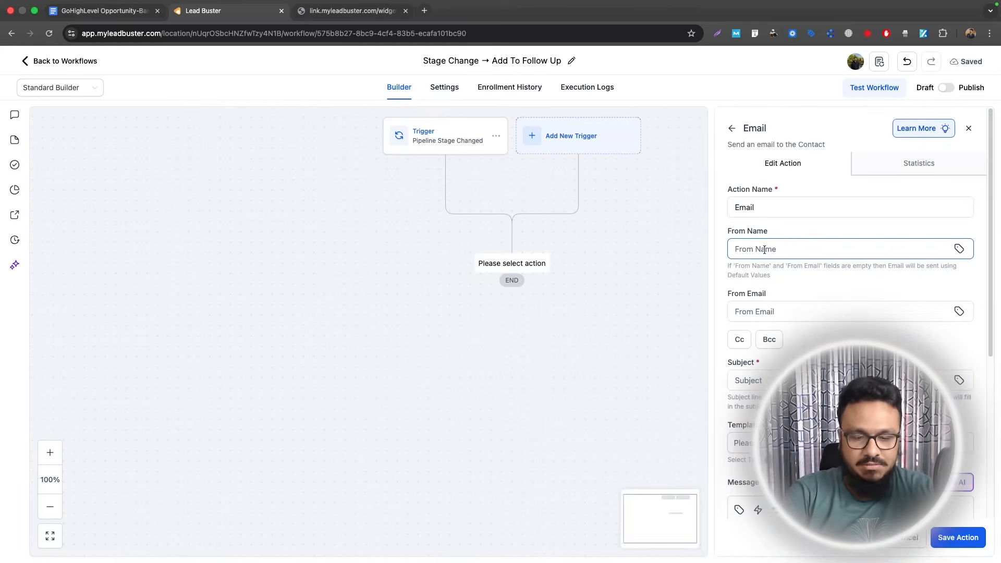
# - Set the email's sender name to CompanyX and fill in the sender address
pyautogui.write('CompanyX')
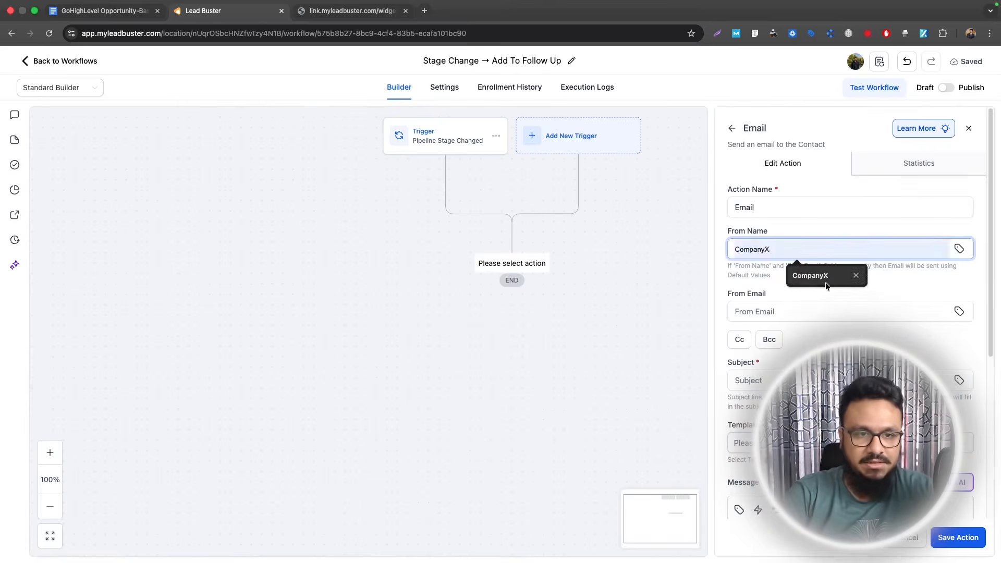
pyautogui.click(826, 284)
pyautogui.click(805, 314)
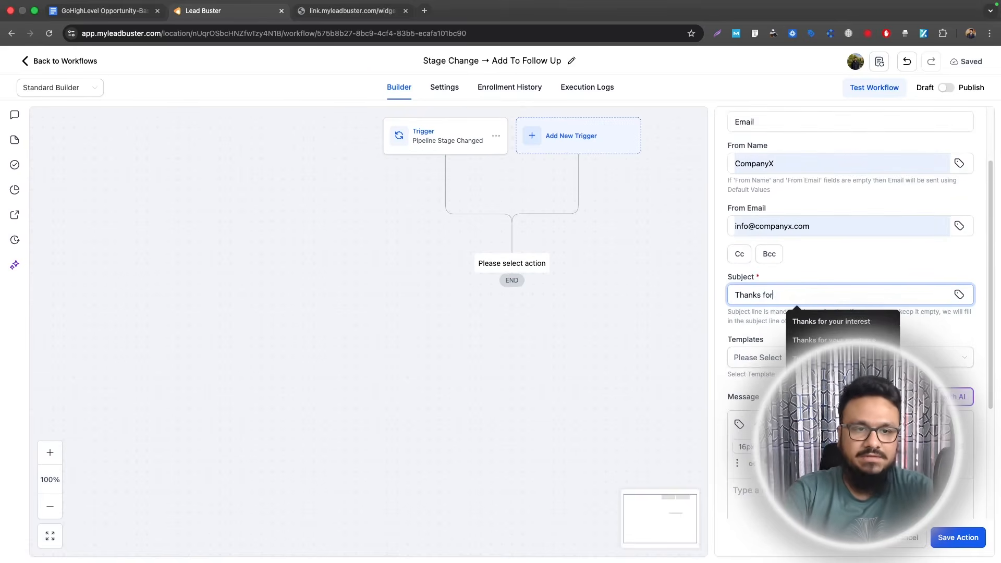
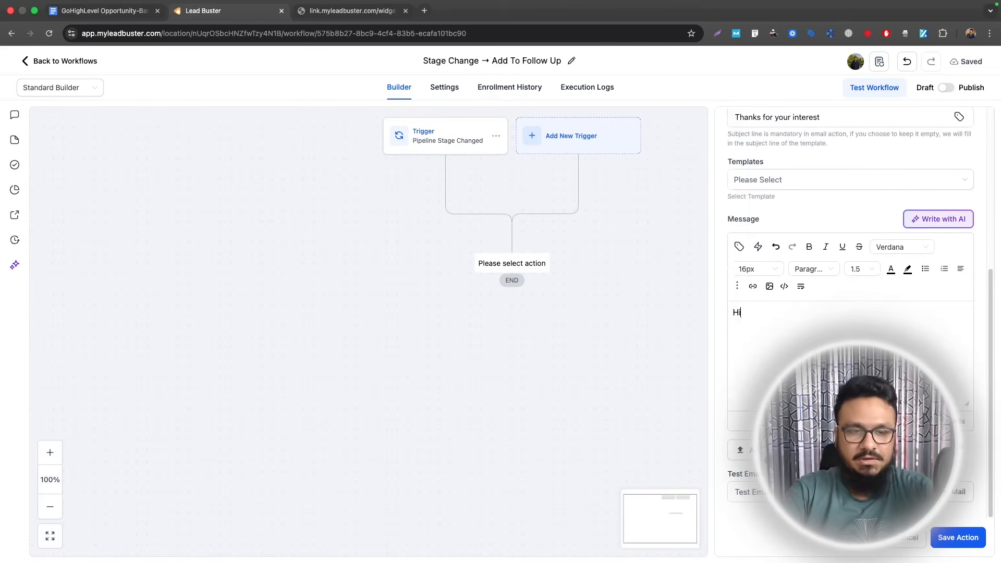
# - Write the body greeting the contact by first name and thanking them for getting in touch, then save
pyautogui.click(739, 247)
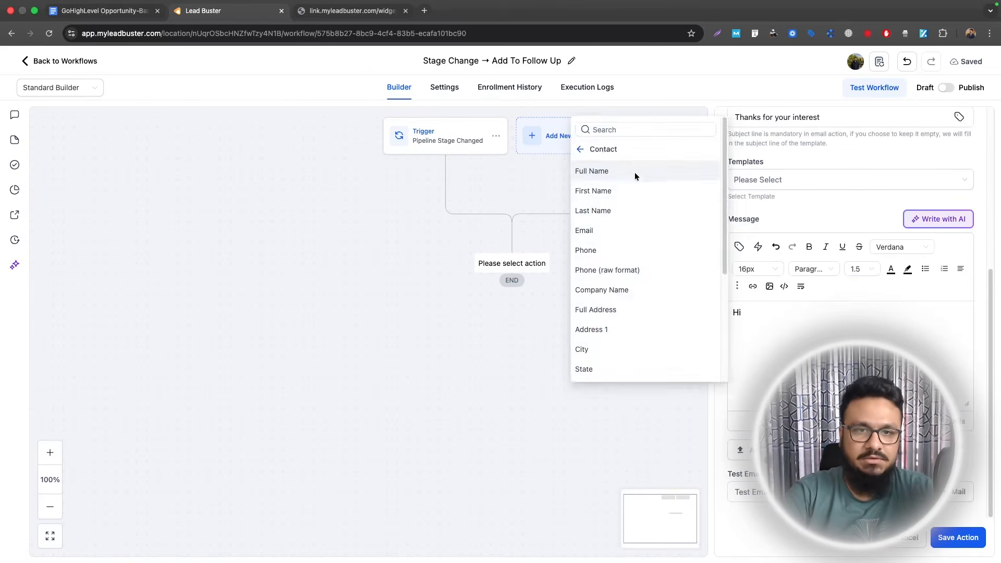
pyautogui.click(630, 188)
pyautogui.moveTo(830, 313); pyautogui.dragTo(743, 312)
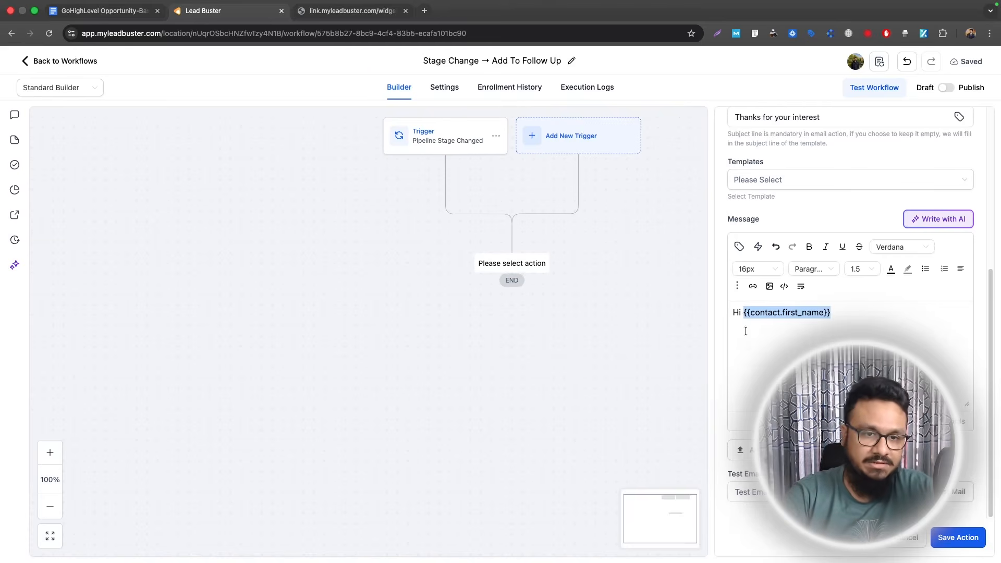
pyautogui.click(744, 315)
pyautogui.write('Thanks for getting in touch wi')
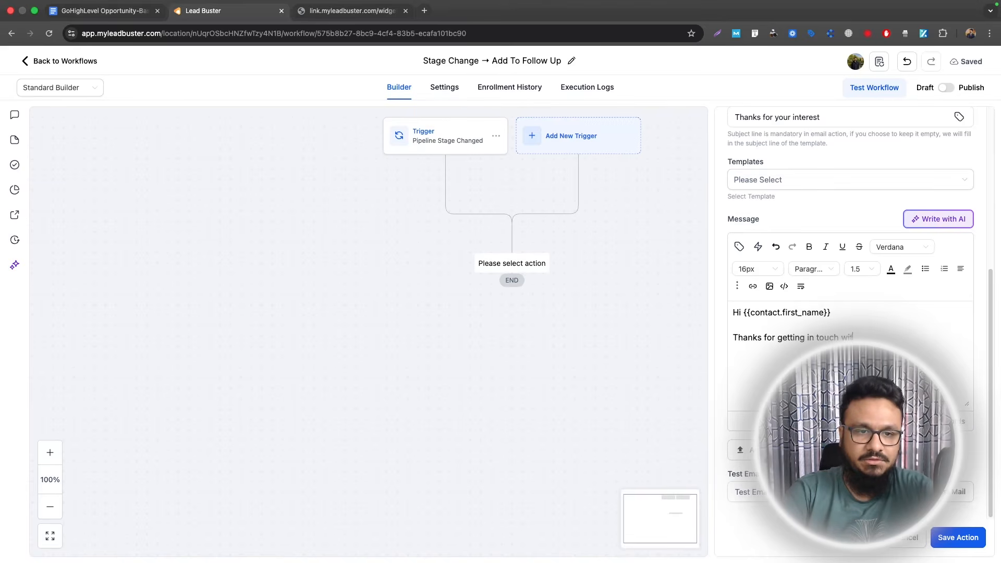
pyautogui.write("th us. We've had a ")
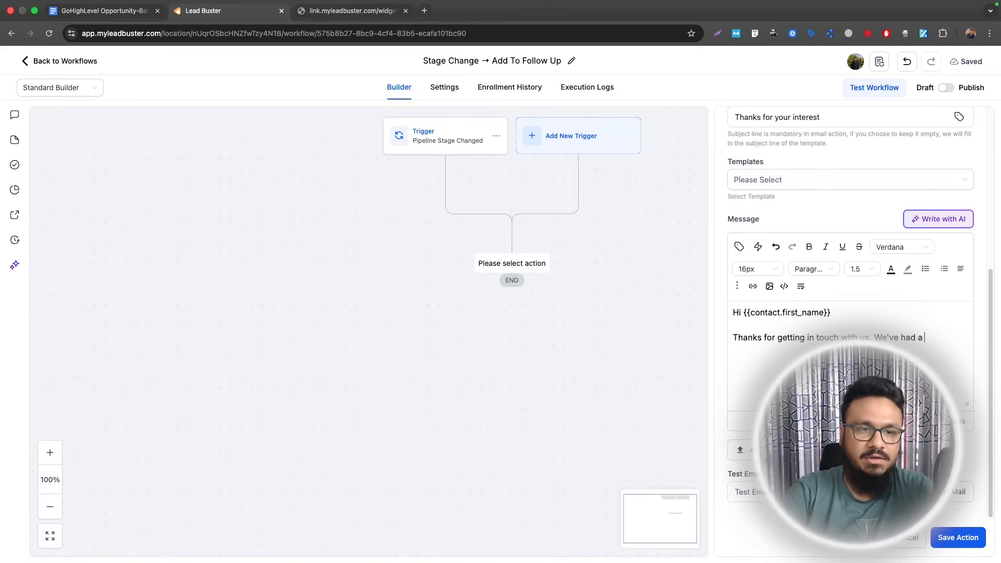
pyautogui.write('chat recenty. We will rea')
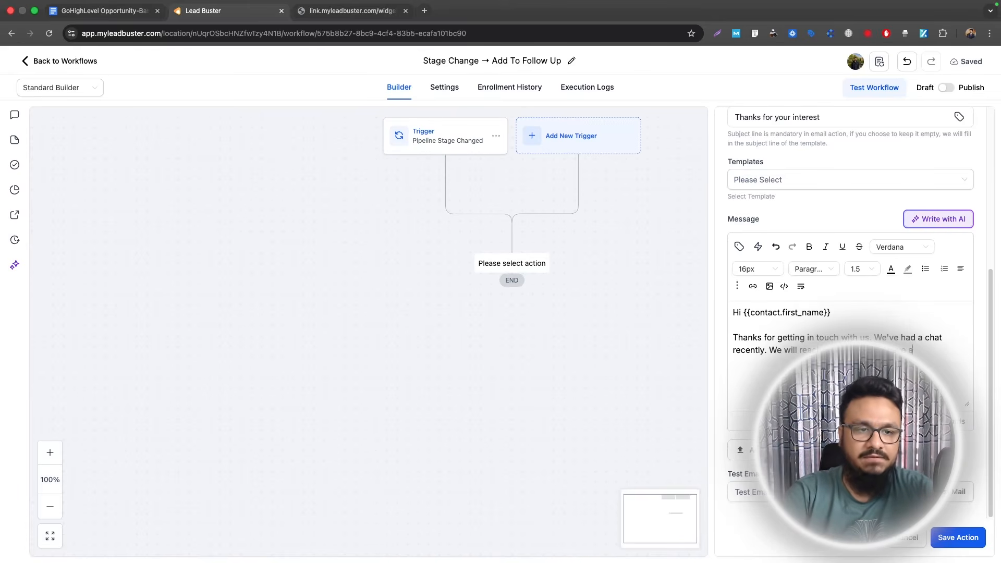
pyautogui.write('y more questions.')
pyautogui.press('Return')
pyautogui.press('Return')
pyautogui.write('Best Reg')
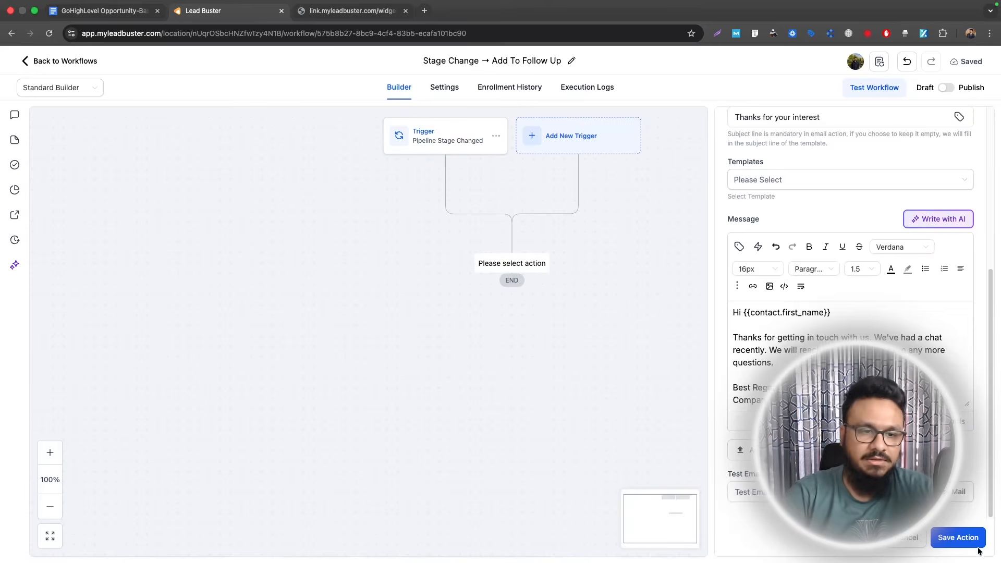
pyautogui.click(977, 546)
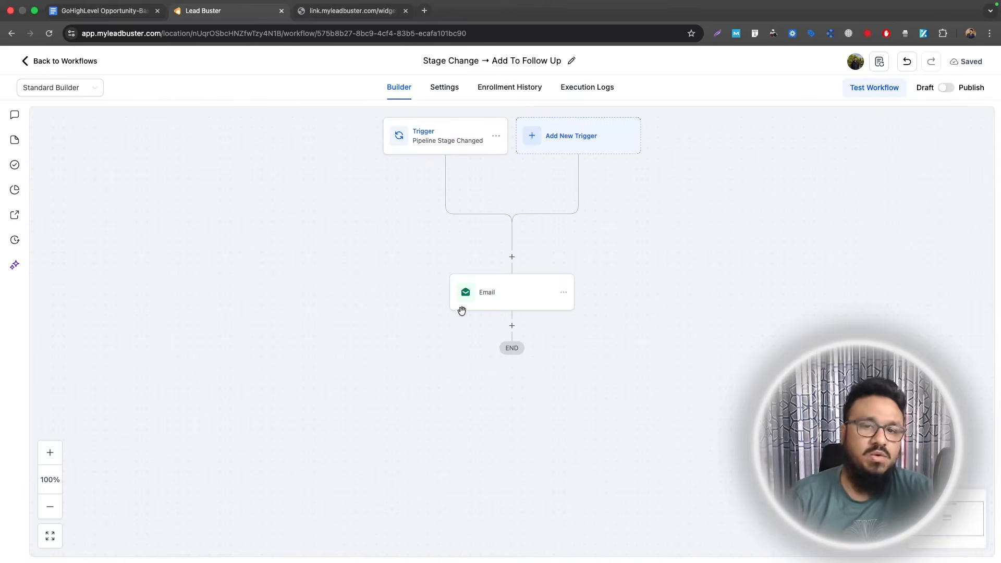
# - Add a Send Internal Notification step after the Email, with type set to Email
pyautogui.click(513, 326)
pyautogui.write('inter')
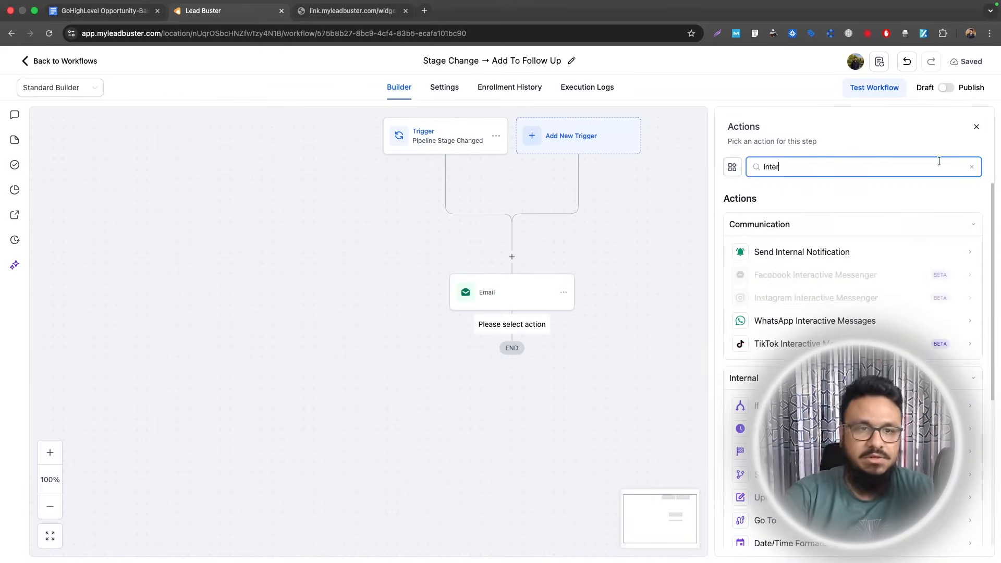
pyautogui.click(802, 254)
pyautogui.click(806, 228)
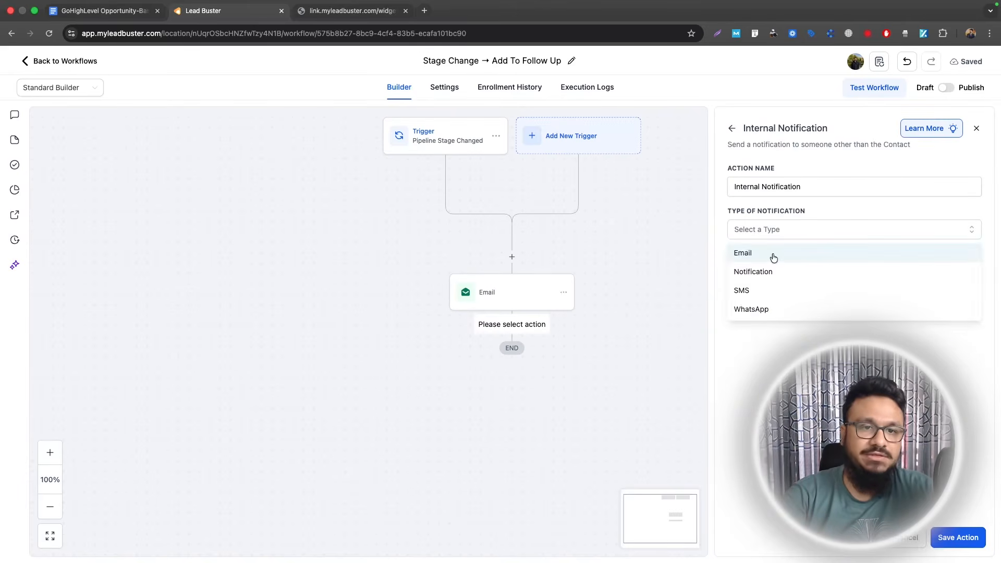
pyautogui.click(772, 254)
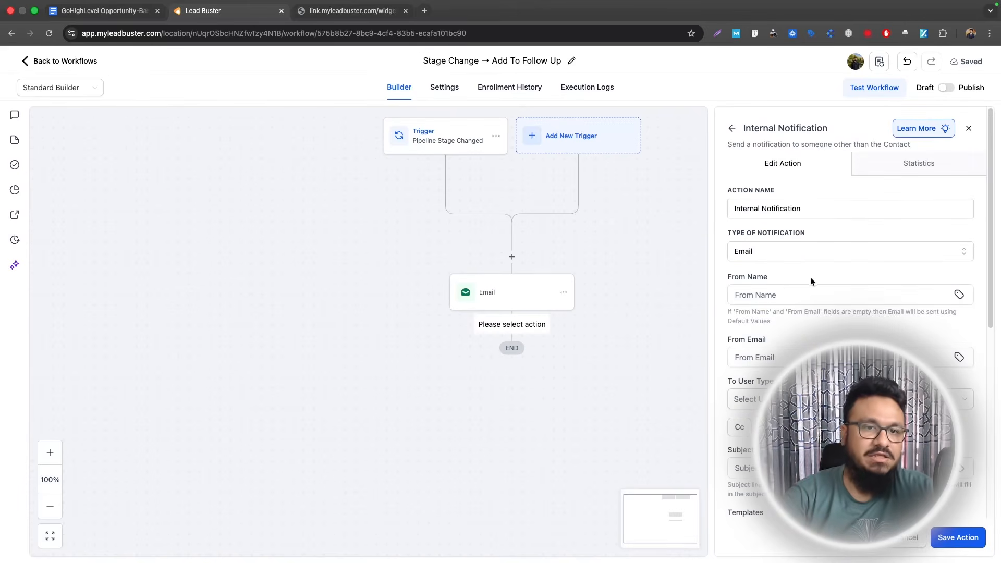
pyautogui.scroll(-2, 804, 283)
pyautogui.scroll(2, 804, 283)
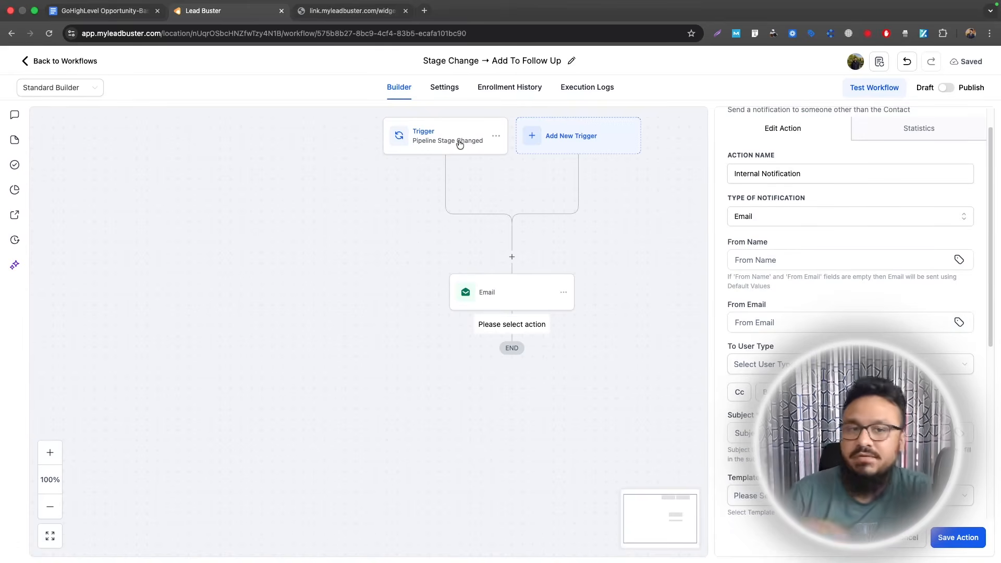
pyautogui.scroll(1, 460, 170)
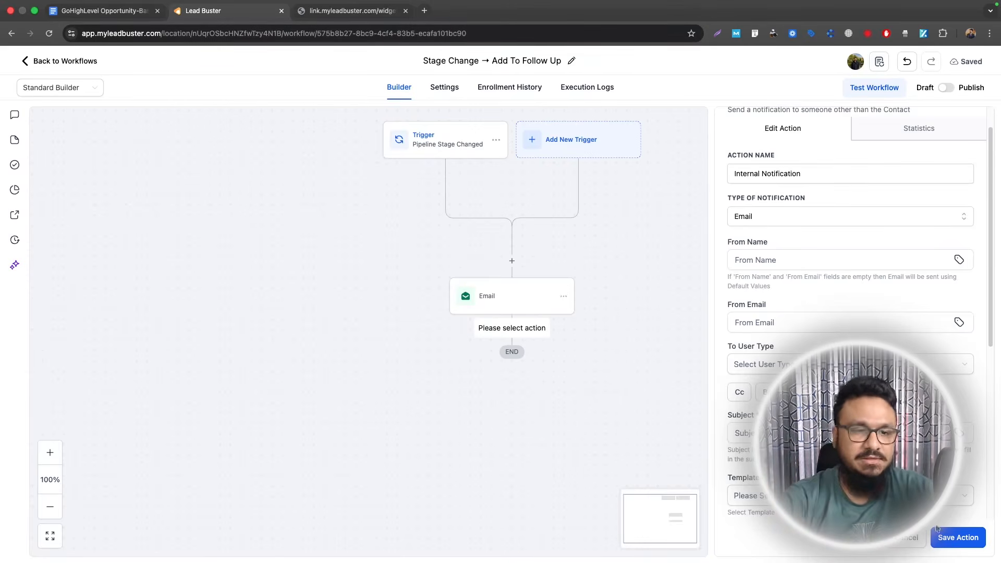
# - Set the notification sender to CompanyX and send it to a custom recipient address
pyautogui.click(767, 260)
pyautogui.write('C')
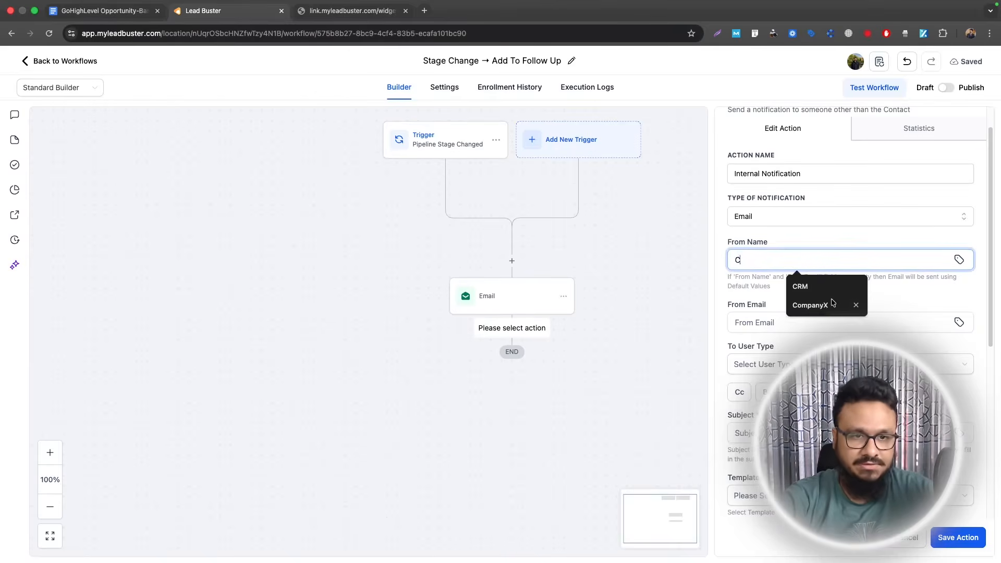
pyautogui.click(808, 306)
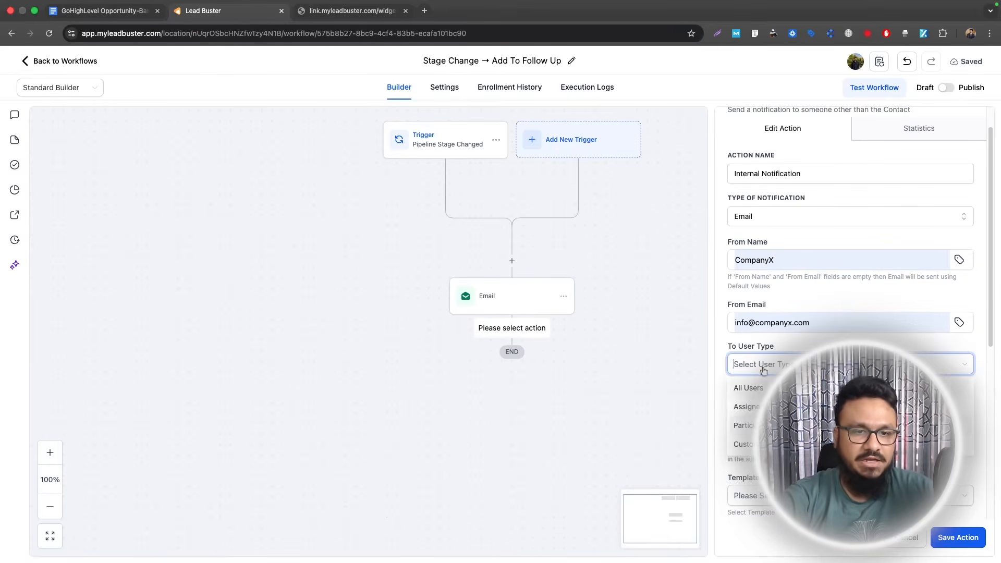
pyautogui.scroll(-2, 763, 370)
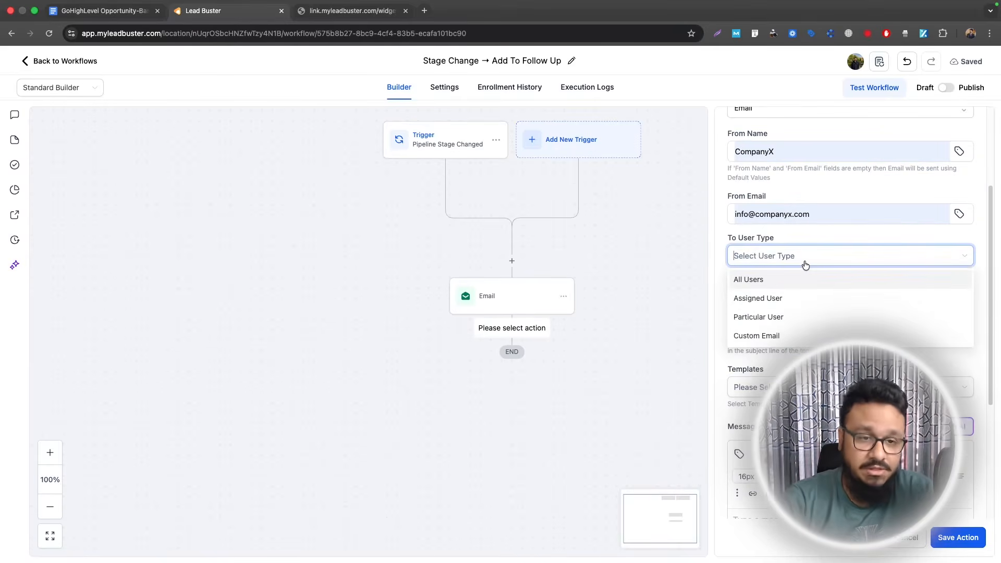
pyautogui.click(766, 335)
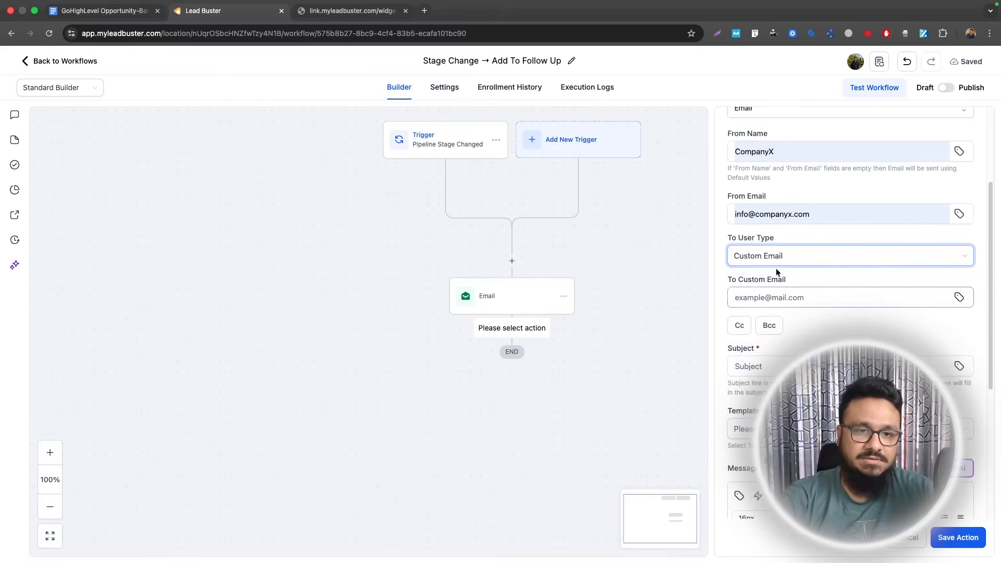
pyautogui.click(782, 295)
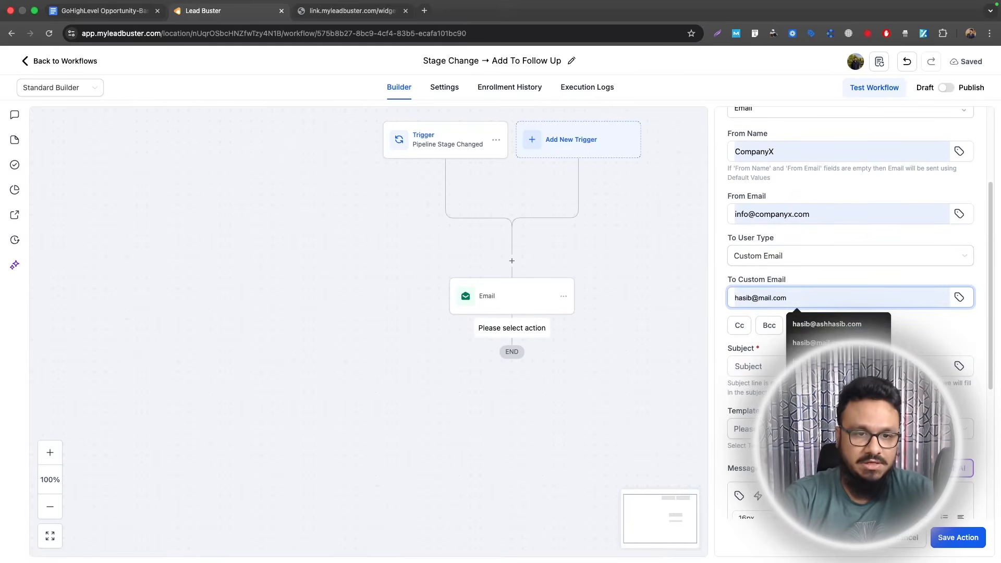
pyautogui.click(806, 361)
pyautogui.moveTo(734, 298); pyautogui.dragTo(812, 298)
pyautogui.click(806, 288)
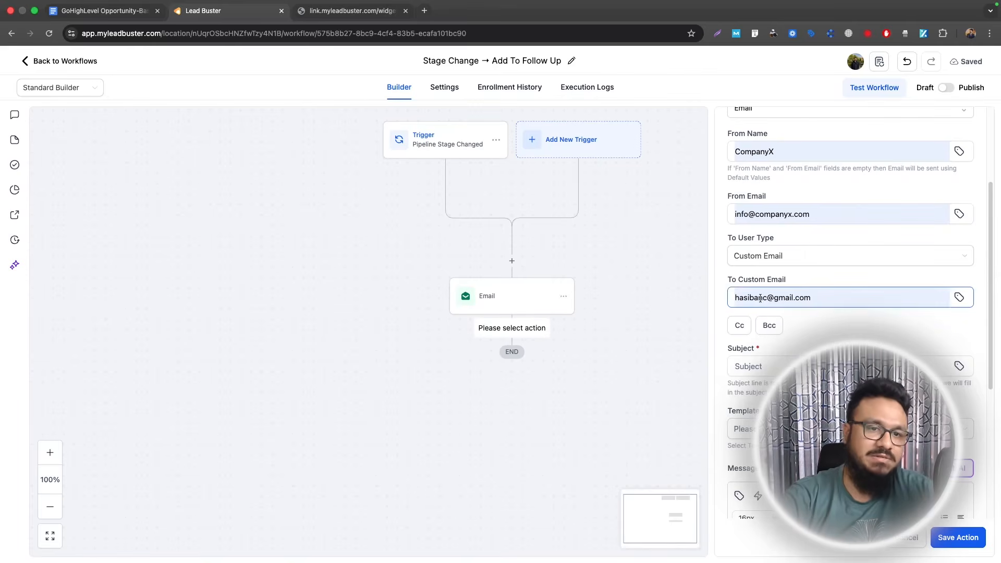
# - Enter the subject '{{contact.name}} has replied to our message', add contact fields to the message, and save
pyautogui.click(814, 366)
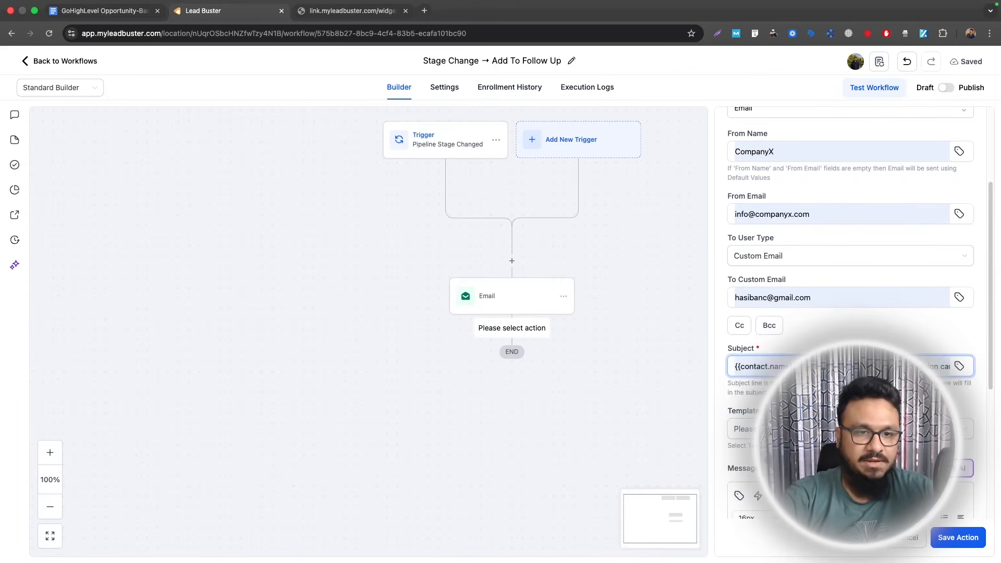
pyautogui.press('BackSpace')
pyautogui.scroll(-3, 845, 313)
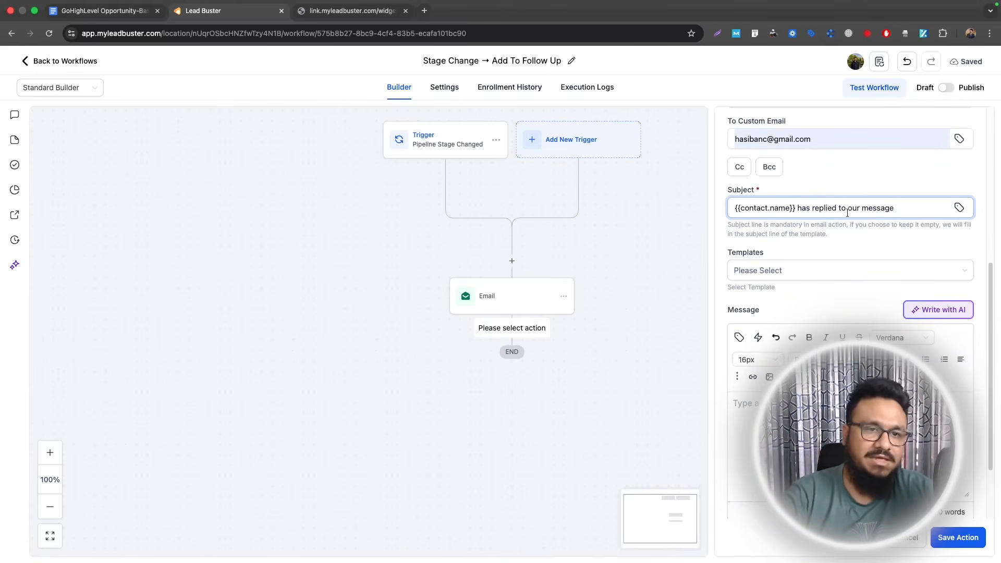
pyautogui.write('Hi')
pyautogui.click(740, 337)
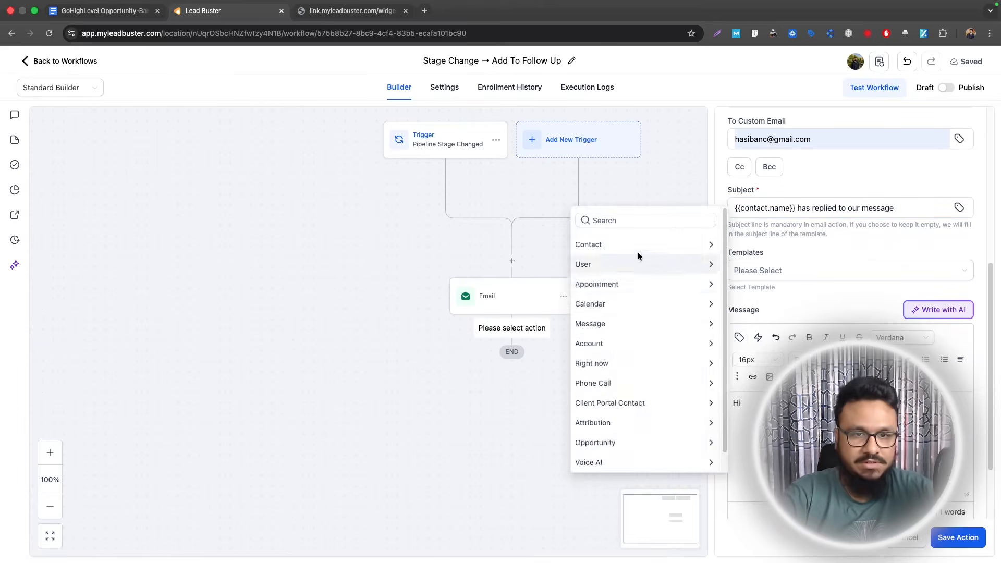
pyautogui.click(634, 246)
pyautogui.click(615, 264)
pyautogui.click(740, 337)
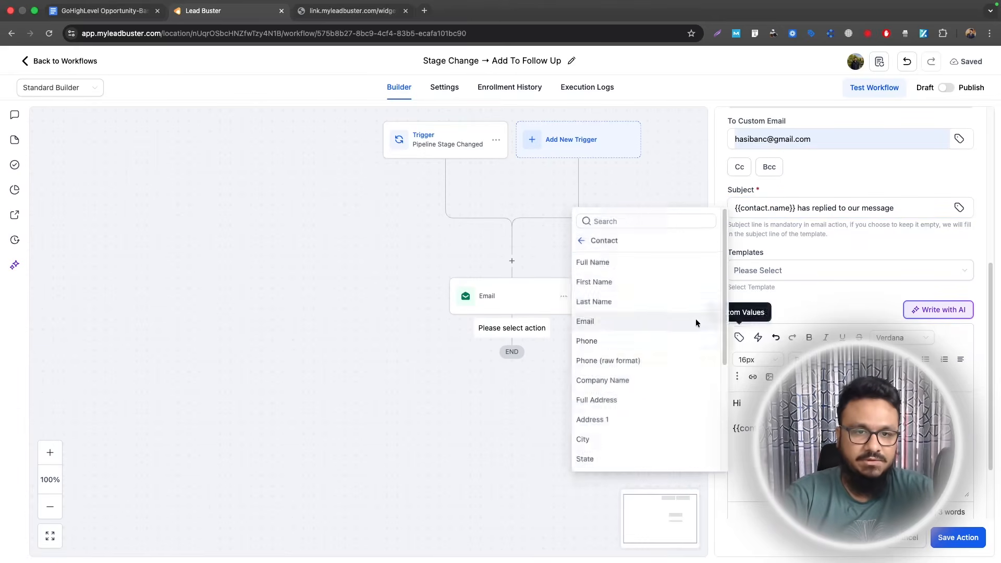
pyautogui.click(584, 338)
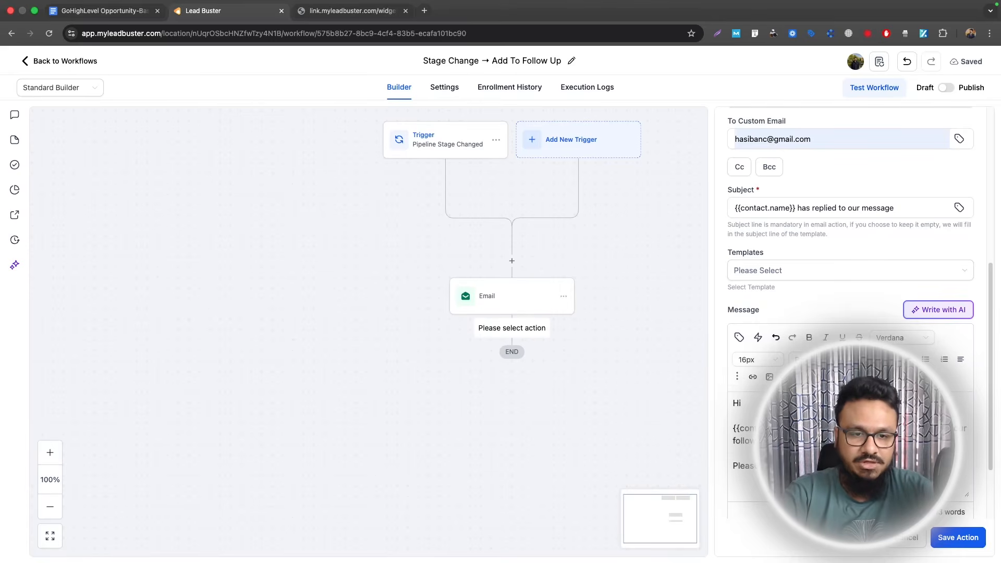
pyautogui.click(943, 537)
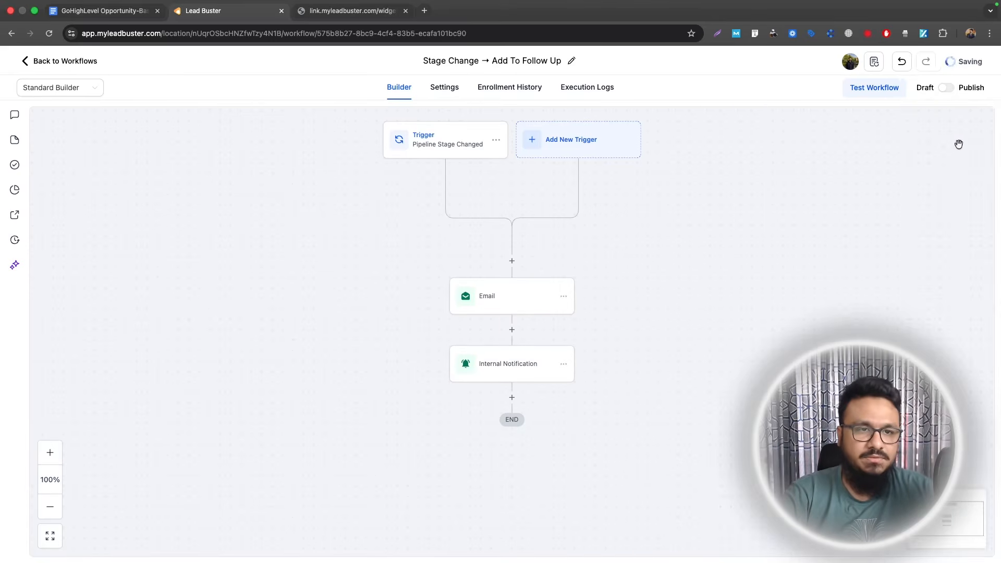
# - Publish the workflow, then highlight the Stage Change → Add To Follow Up line in the Google Docs outline
pyautogui.click(945, 88)
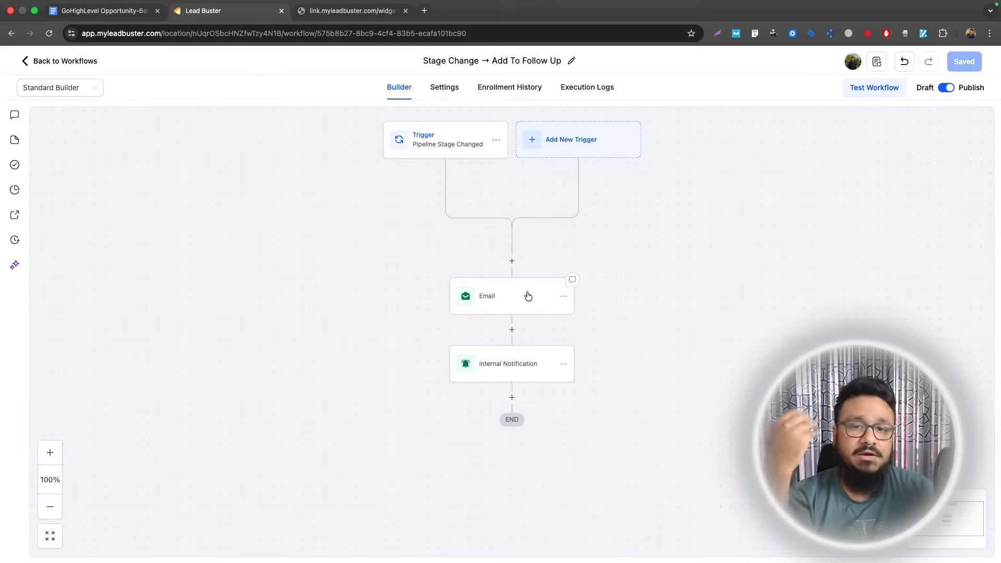
pyautogui.scroll(-1, 528, 290)
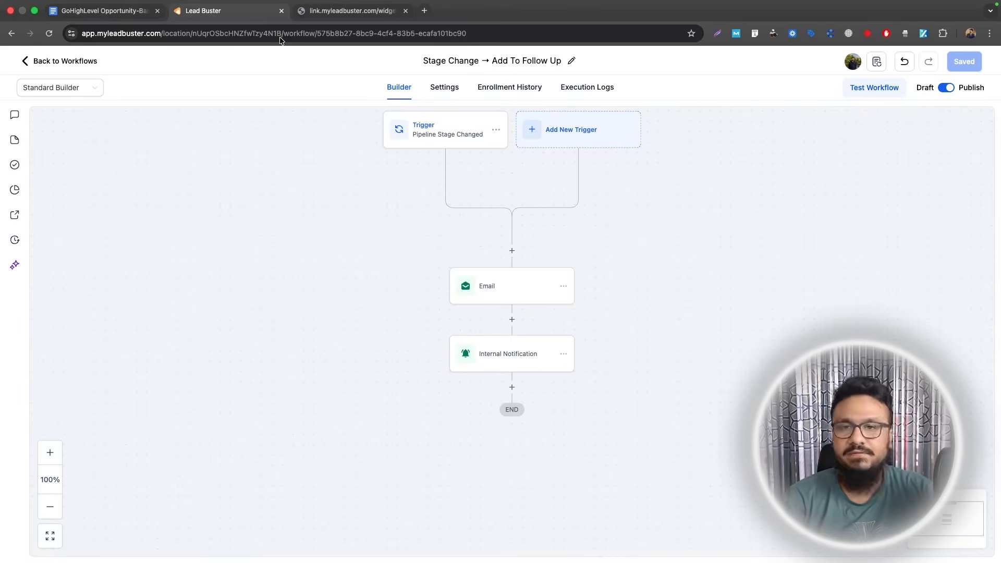
pyautogui.click(104, 10)
pyautogui.moveTo(291, 286); pyautogui.dragTo(491, 285)
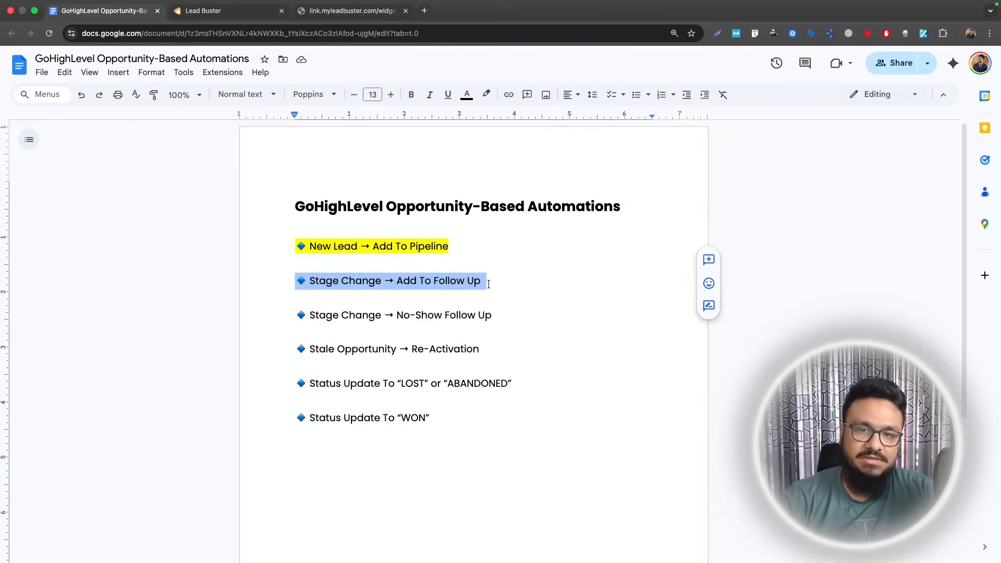
# - Highlight Stage Change → No-Show Follow Up in the outline and reopen the CRM opportunities board
pyautogui.moveTo(494, 319); pyautogui.dragTo(291, 321)
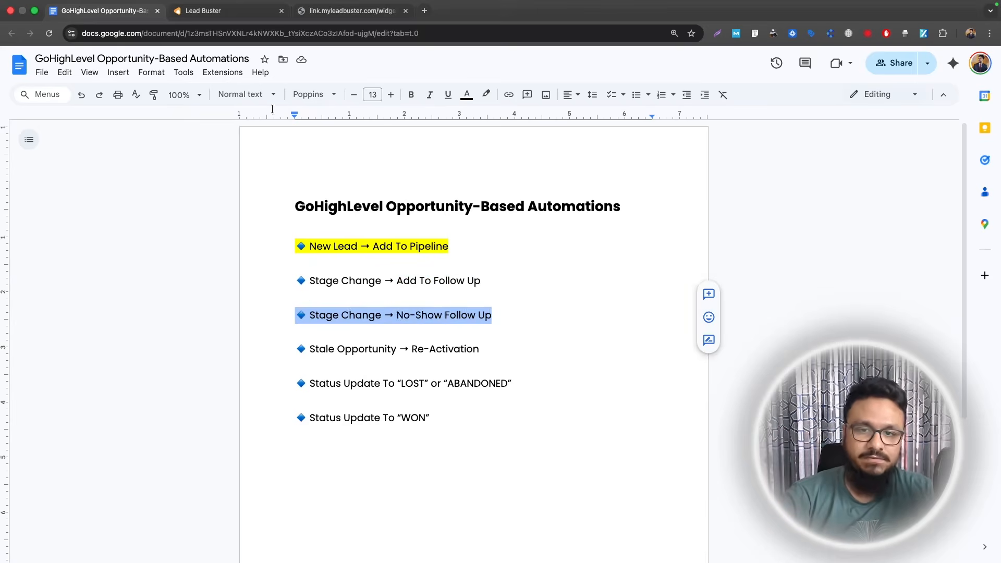
pyautogui.hotkey('ctrl', 'Tab')
pyautogui.click(59, 266)
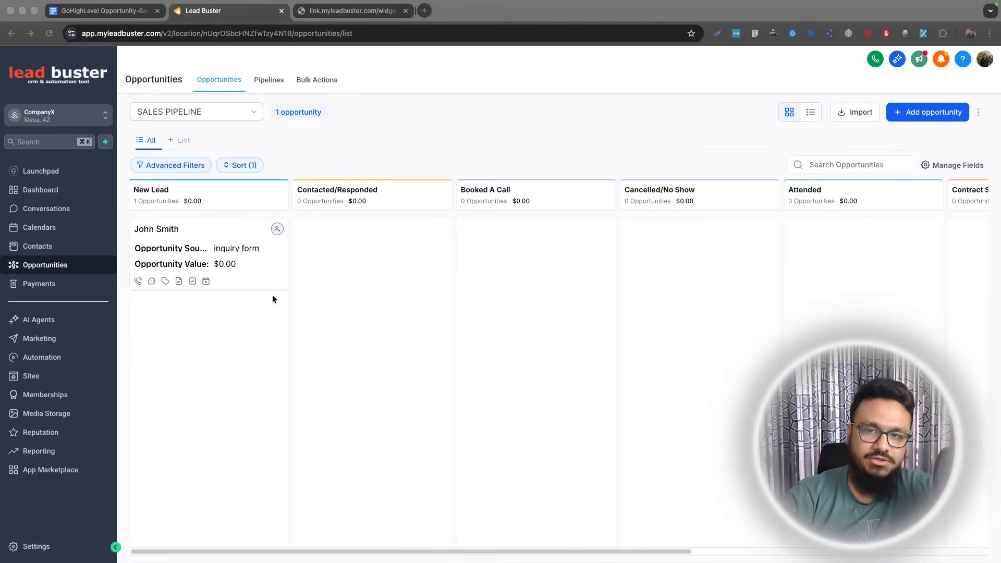
# - Move the test opportunity via Booked A Call into Cancelled/No Show, then open the Opportunities Automation folder
pyautogui.moveTo(259, 251); pyautogui.dragTo(505, 228)
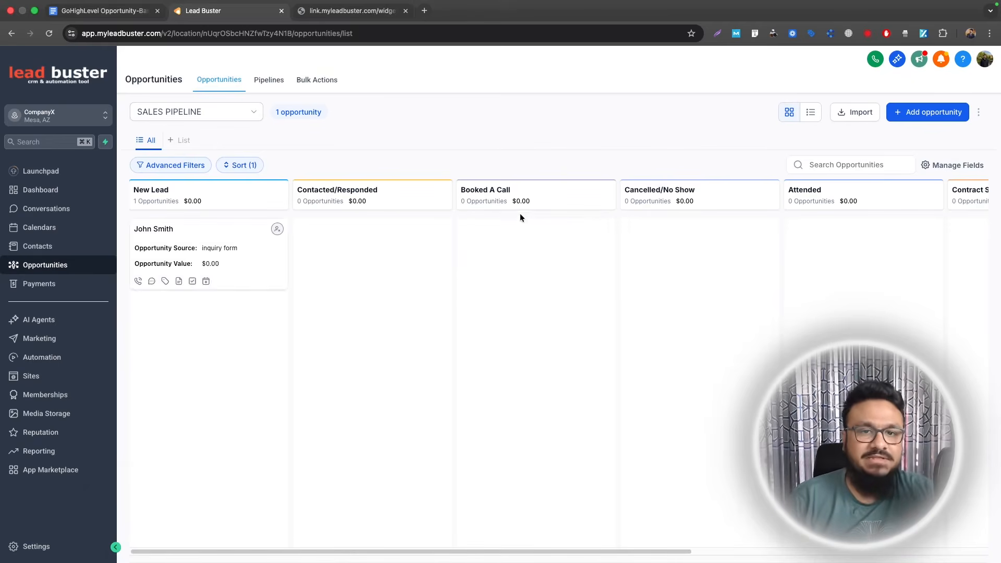
pyautogui.moveTo(283, 253); pyautogui.dragTo(720, 240)
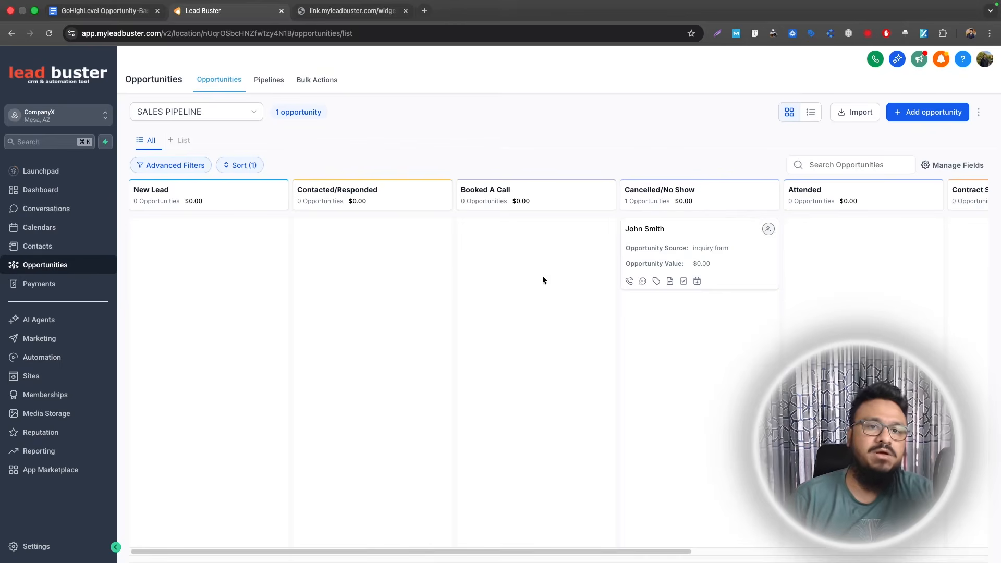
pyautogui.click(55, 358)
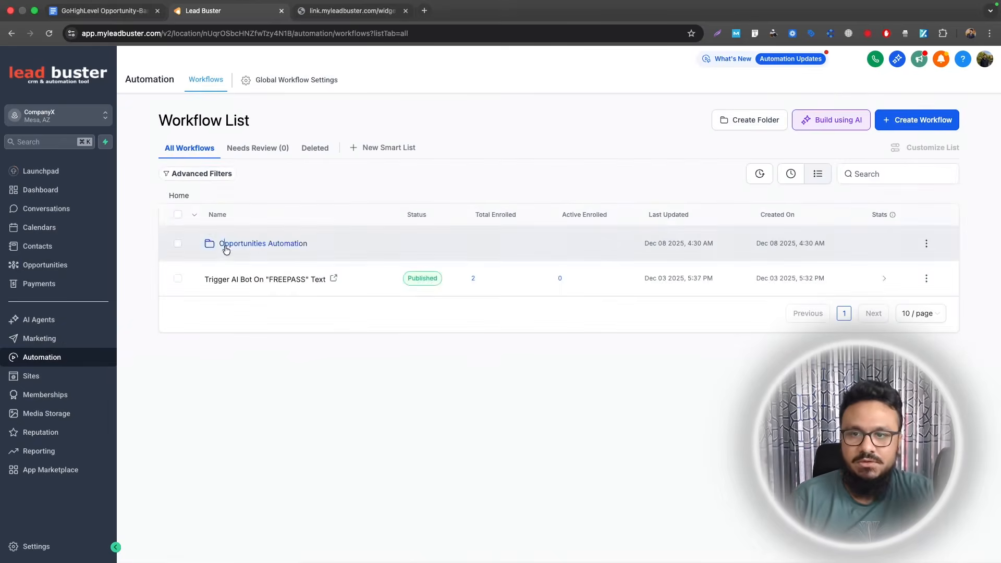
pyautogui.click(245, 244)
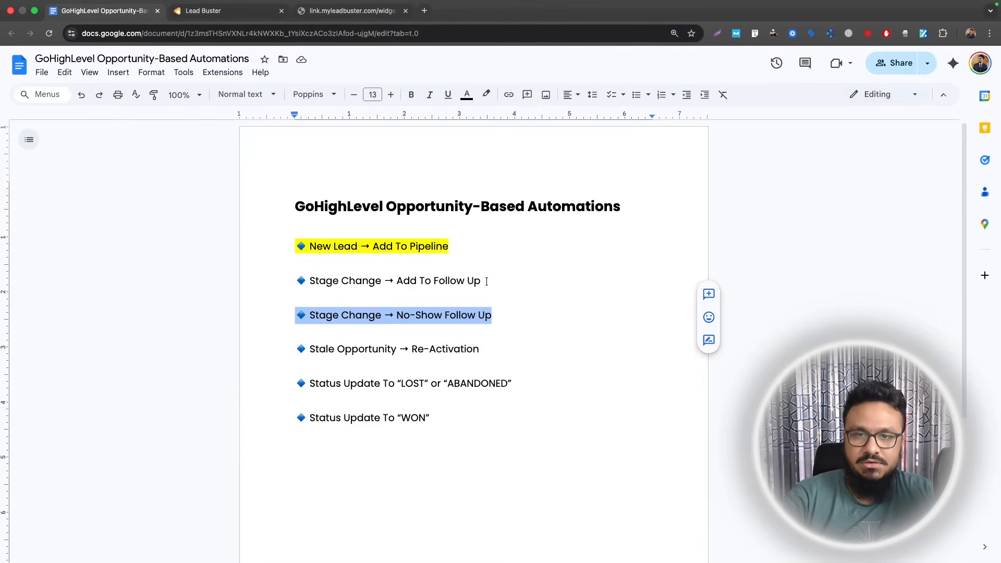
# - In the No-Show Follow Up workflow, add a Pipeline Stage Changed trigger filtered to SALES PIPELINE
pyautogui.click(228, 12)
pyautogui.scroll(-4, 316, 354)
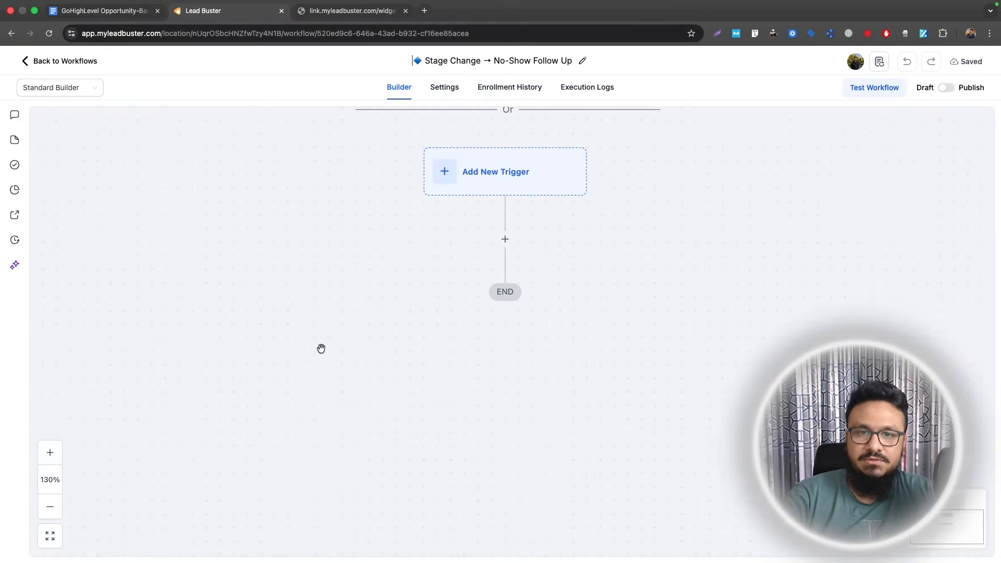
pyautogui.click(495, 172)
pyautogui.write('pipel')
pyautogui.click(788, 269)
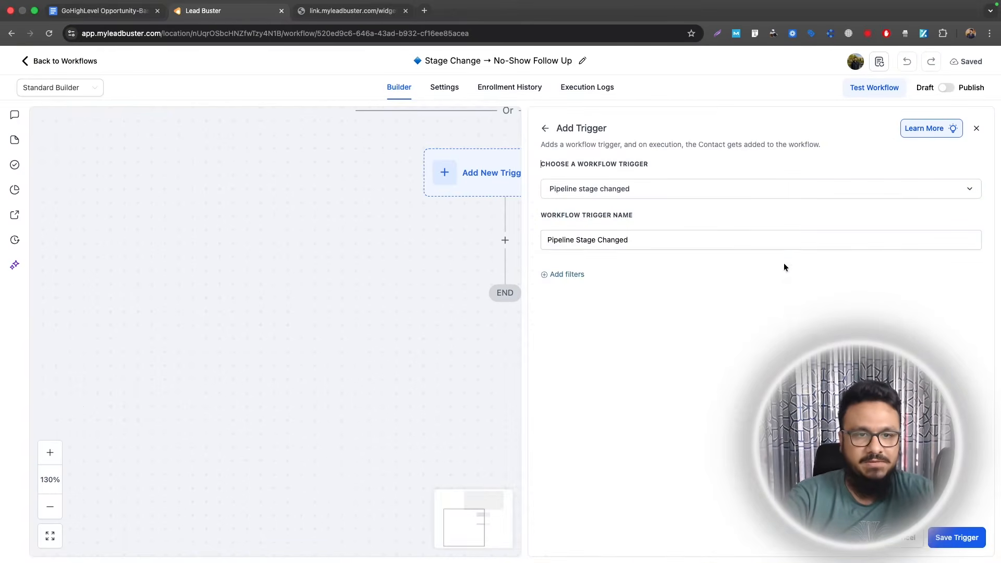
pyautogui.click(576, 274)
pyautogui.click(570, 286)
pyautogui.click(586, 397)
pyautogui.click(794, 289)
pyautogui.click(787, 332)
# - Add a Cancelled/No Show stage filter, save the trigger, and bring up the actions list
pyautogui.click(567, 317)
pyautogui.click(568, 318)
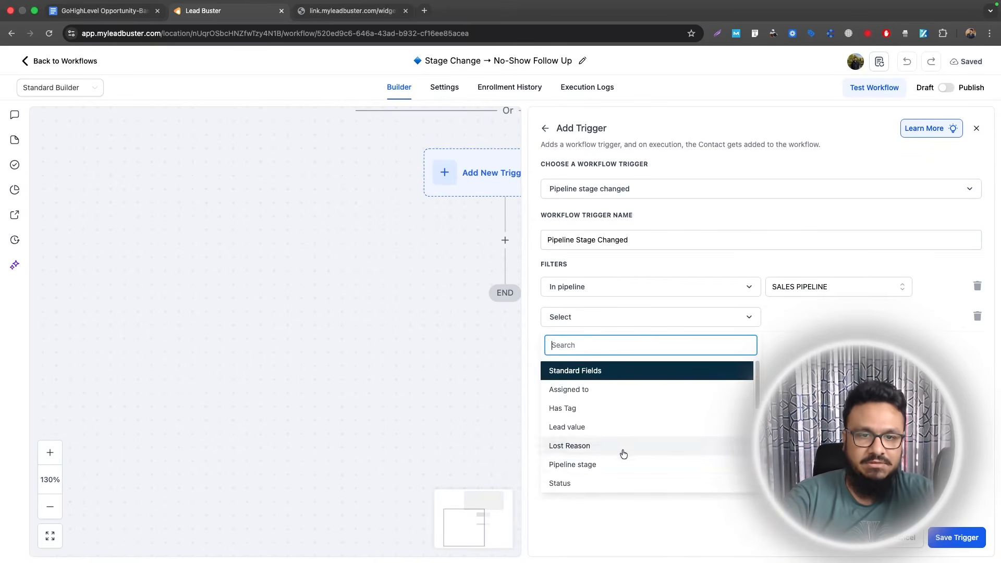
pyautogui.click(578, 464)
pyautogui.click(821, 324)
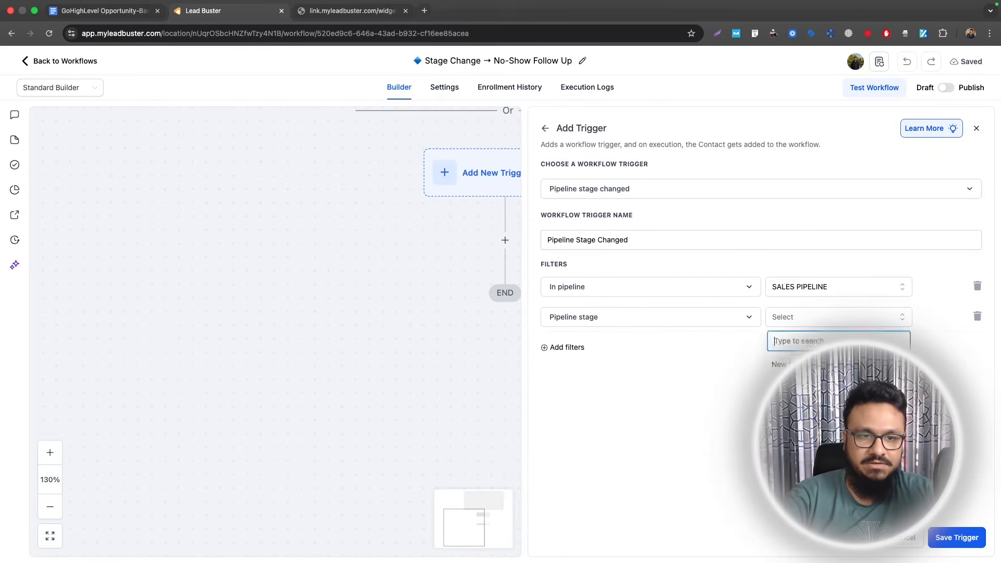
pyautogui.click(793, 360)
pyautogui.click(957, 537)
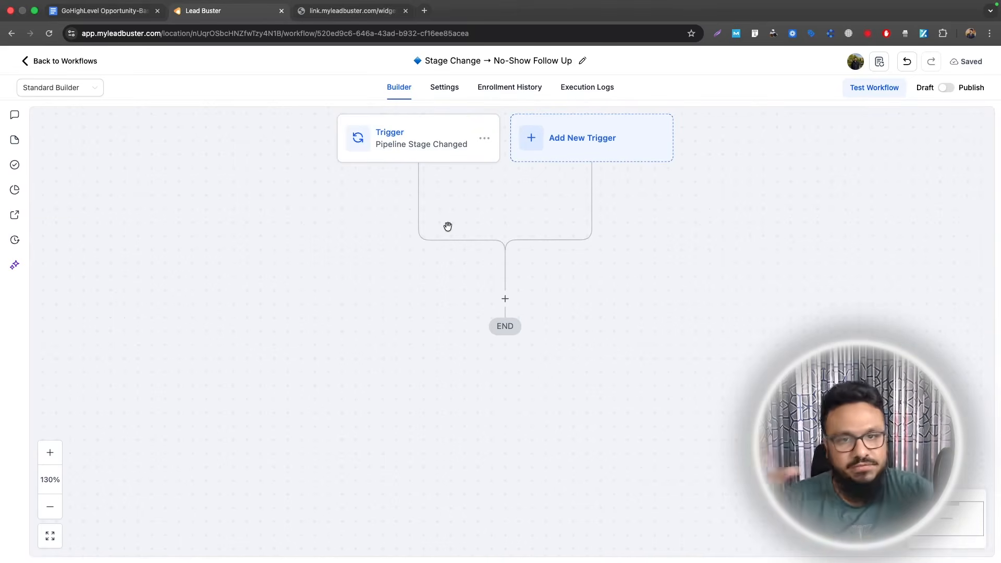
pyautogui.click(504, 298)
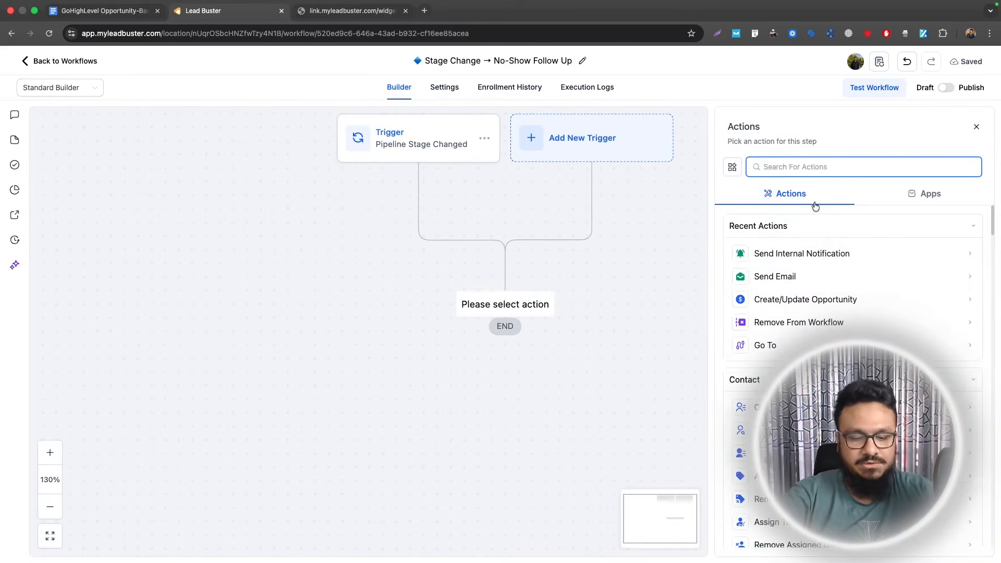
# - Add a Send Email step with the subject 'Sorry you couldn't make it for the call today'
pyautogui.write('email')
pyautogui.click(775, 315)
pyautogui.click(784, 299)
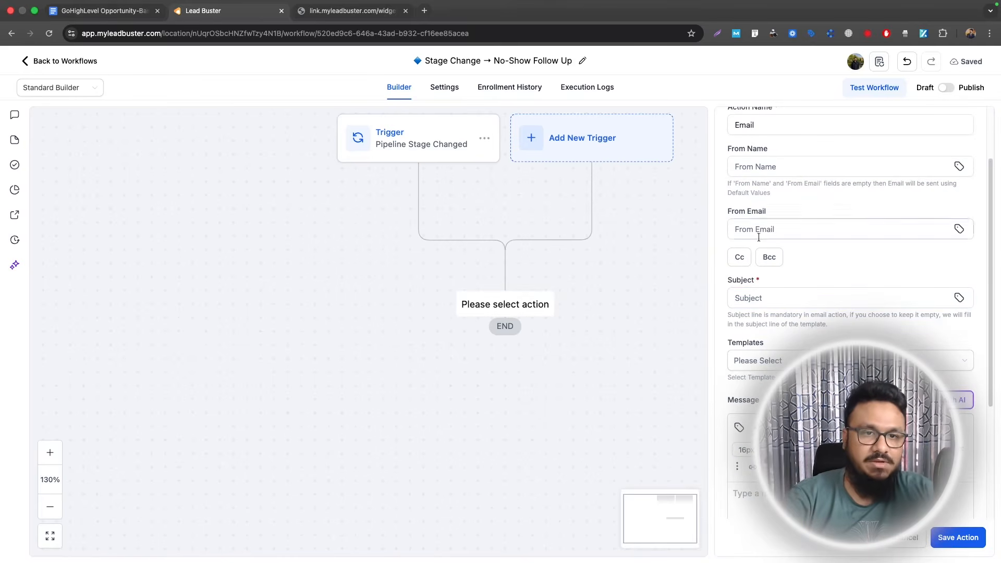
pyautogui.click(758, 297)
pyautogui.write('Sorry y')
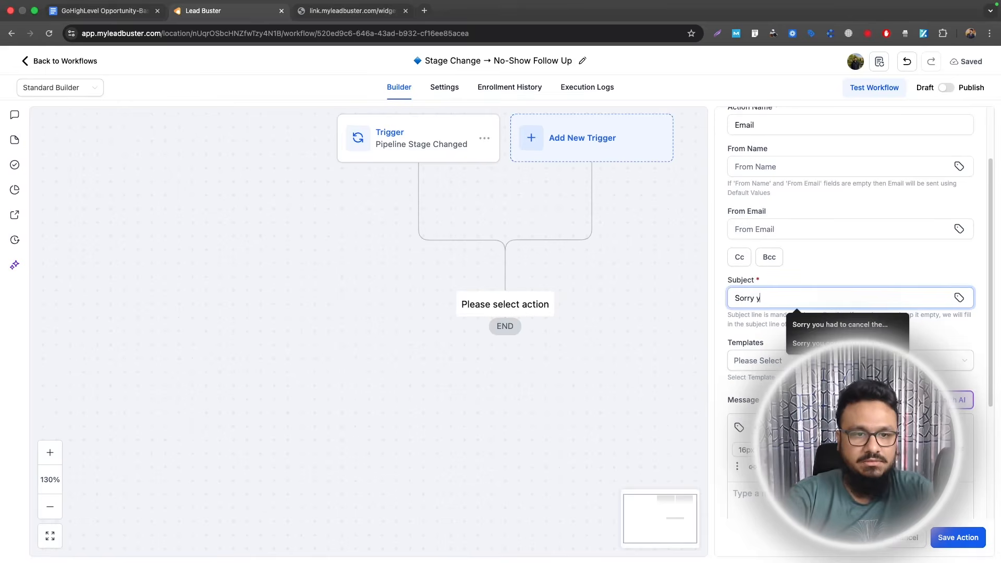
pyautogui.write("ou couldn't make it for the")
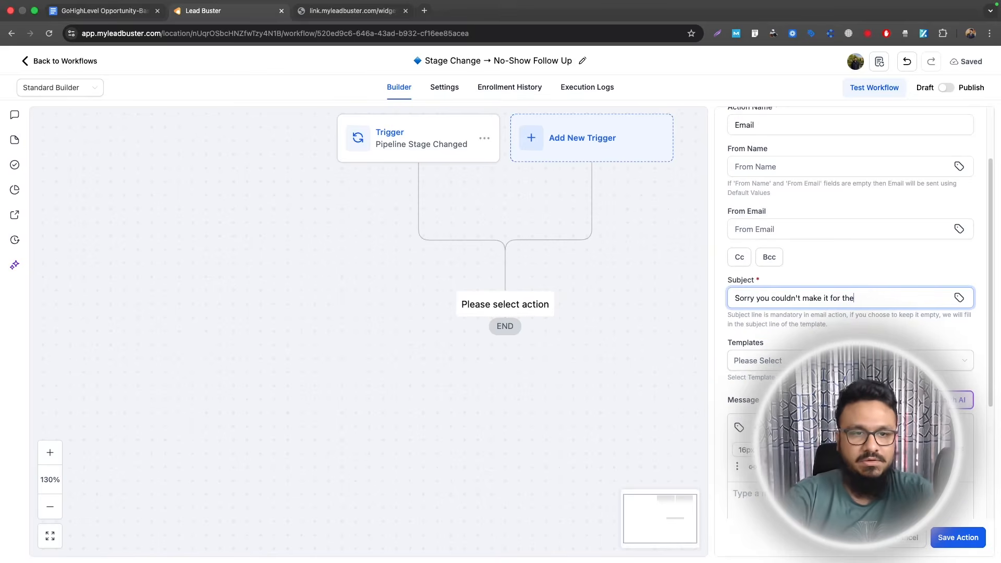
pyautogui.write('call today')
# - Start the message with 'Hi' plus the first-name merge field and 'Life happens, we understand that.'
pyautogui.scroll(-4, 814, 336)
pyautogui.click(813, 336)
pyautogui.write('Hi')
pyautogui.click(739, 246)
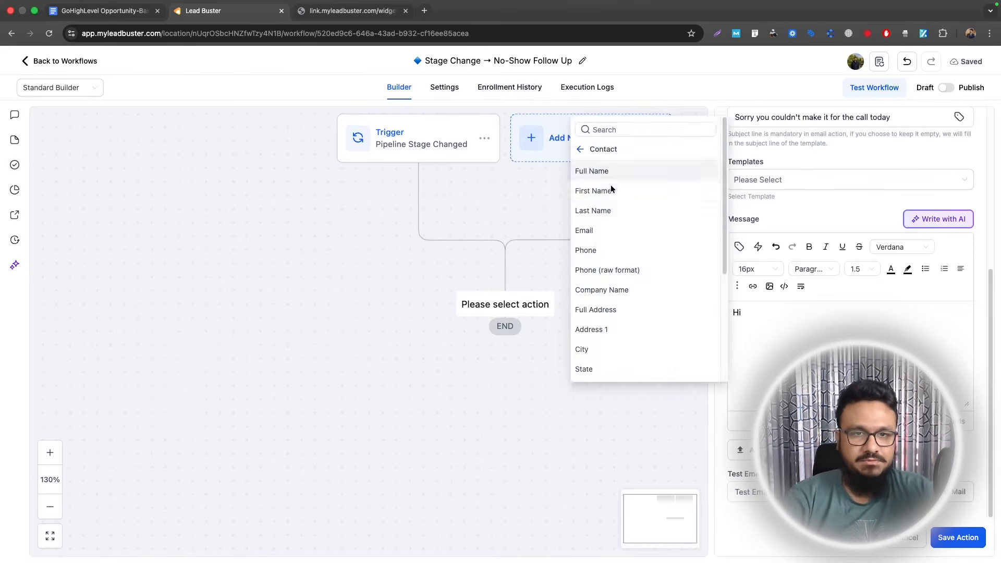
pyautogui.click(606, 192)
pyautogui.press('Return')
pyautogui.press('Return')
pyautogui.write('Sor')
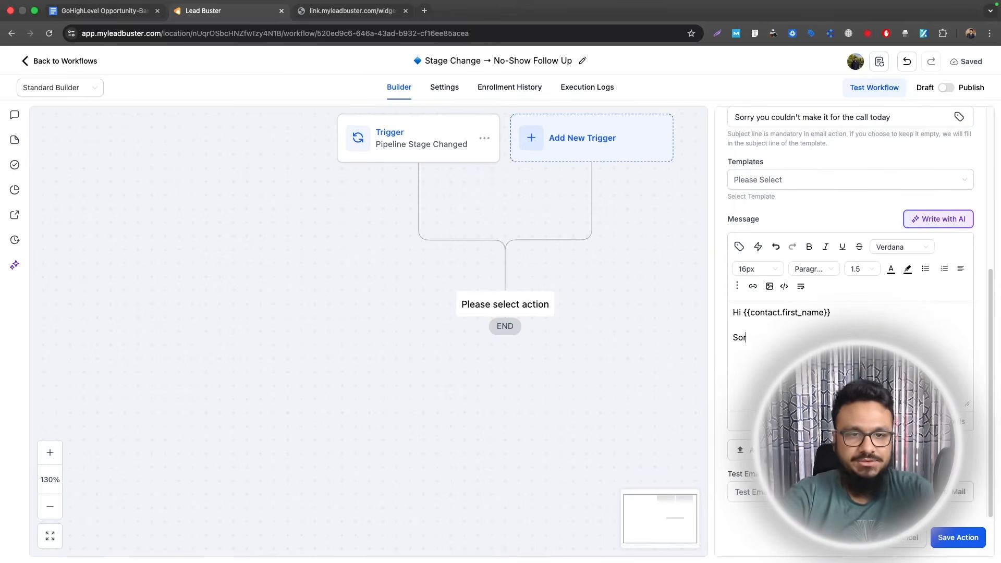
pyautogui.write("ry you couldn't show fu")
pyautogui.press('BackSpace')
pyautogui.press('BackSpace')
pyautogui.write('up for the call. Life happens, we understand that.')
# - Add 'Here's the link [LINK HERE]' and a 'Best' sign-off, then save the email step
pyautogui.press('Return')
pyautogui.press('Return')
pyautogui.write("Here's the")
pyautogui.press('BackSpace')
pyautogui.press('BackSpace')
pyautogui.write("e's the link [")
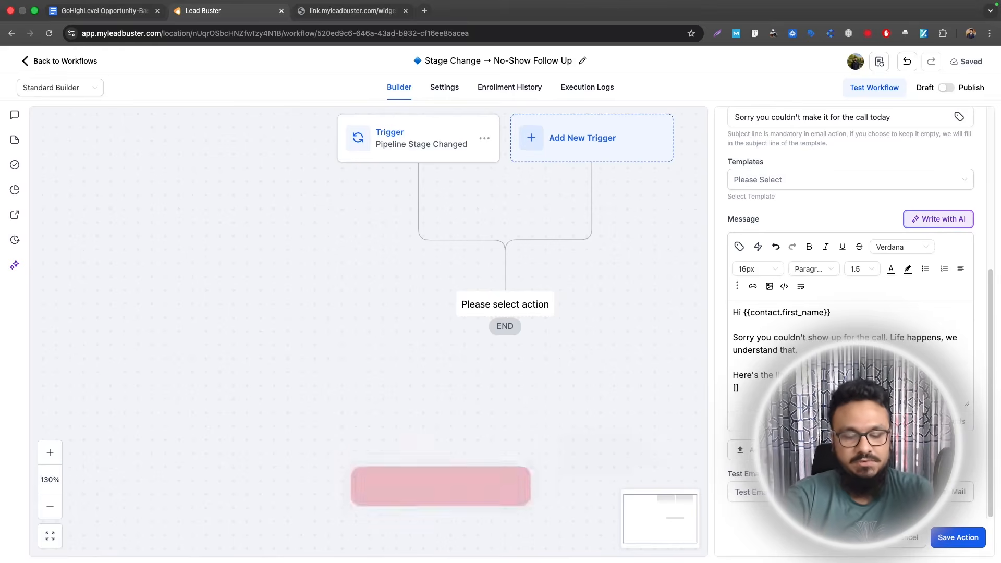
pyautogui.write('LINK HERE]')
pyautogui.press('Return')
pyautogui.press('Return')
pyautogui.write('Best Reg')
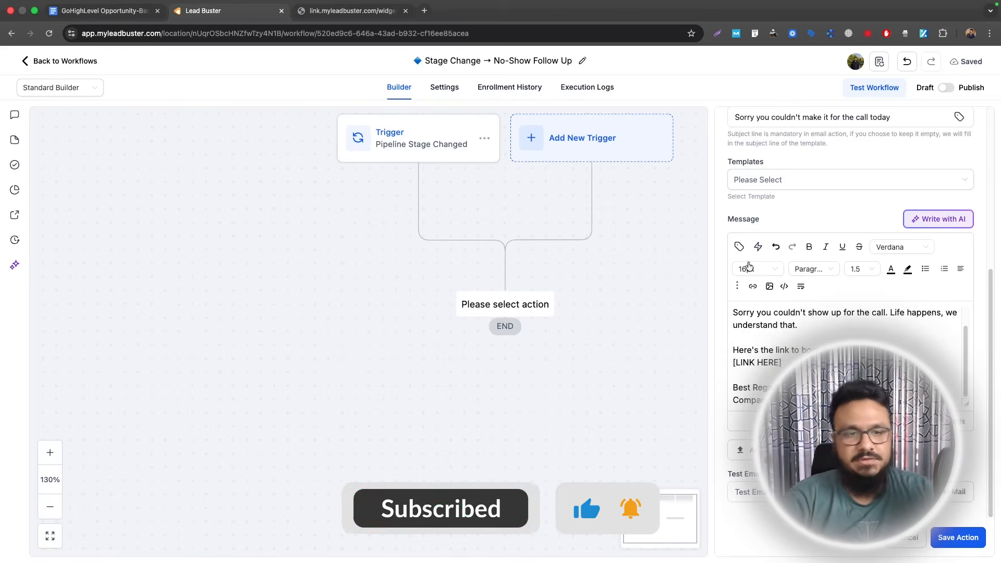
pyautogui.click(958, 537)
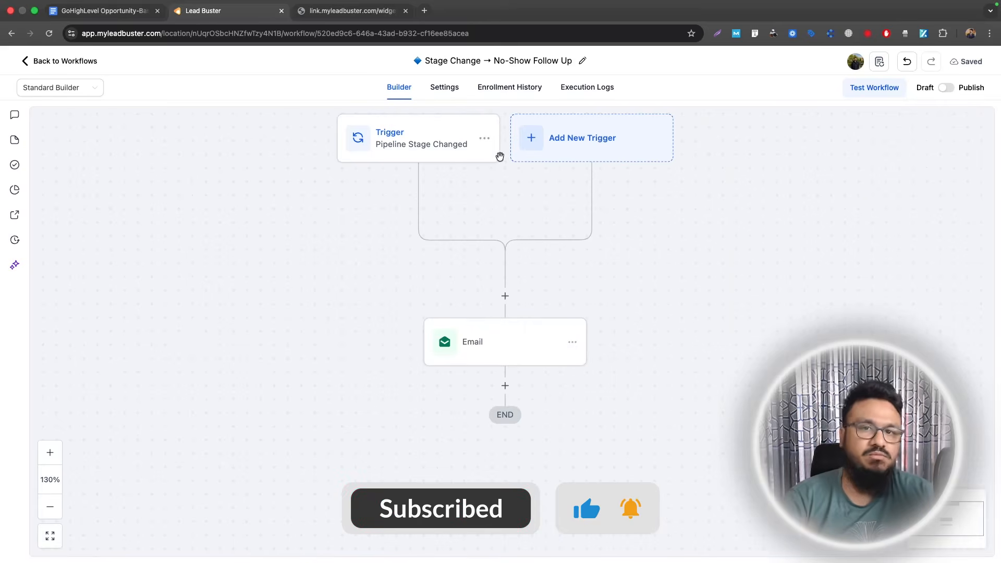
# - Add a Wait step of 1 day after the first email
pyautogui.scroll(-2, 502, 163)
pyautogui.scroll(2, 501, 162)
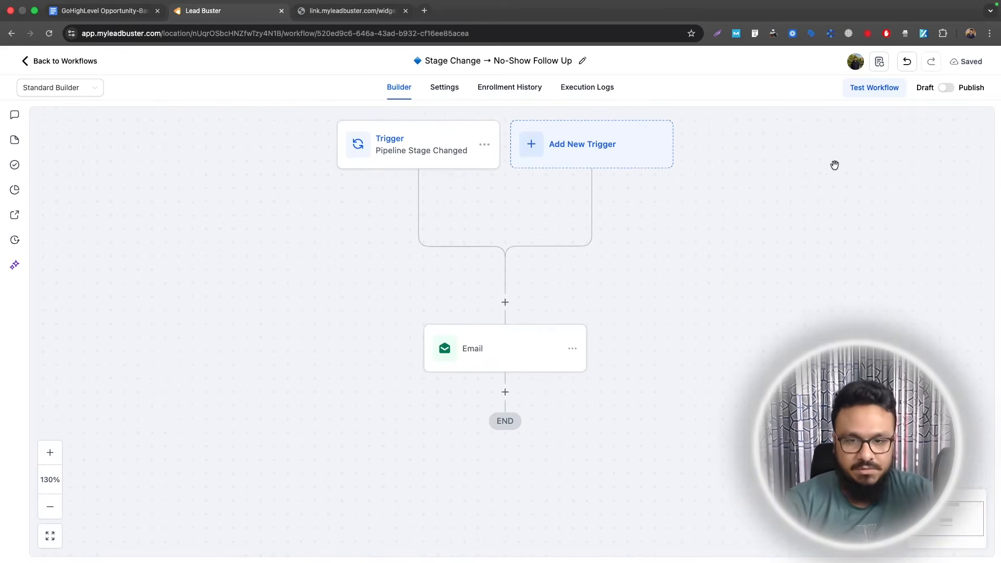
pyautogui.scroll(-3, 834, 165)
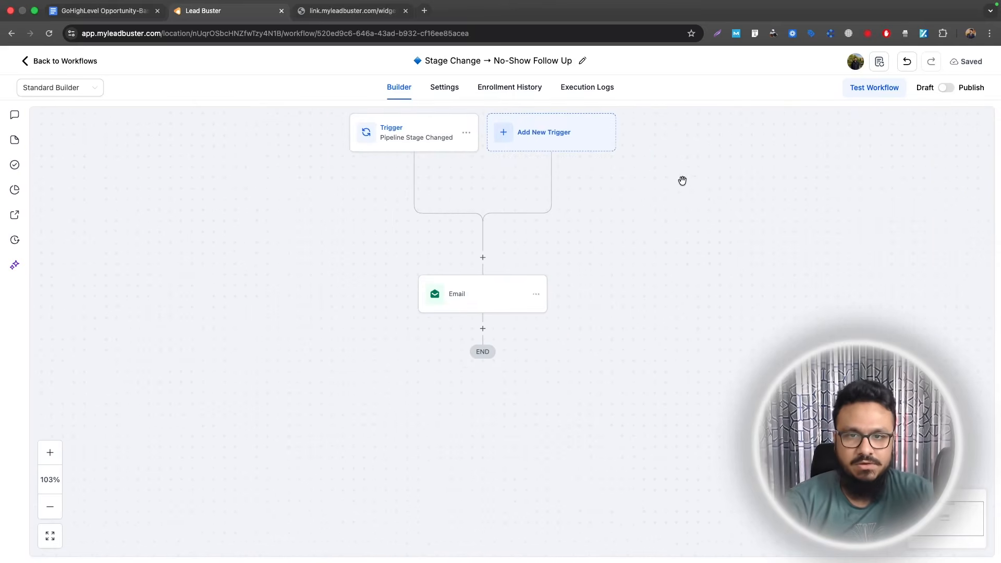
pyautogui.click(481, 329)
pyautogui.write('wai')
pyautogui.click(762, 252)
pyautogui.click(720, 277)
pyautogui.click(648, 335)
pyautogui.click(596, 192)
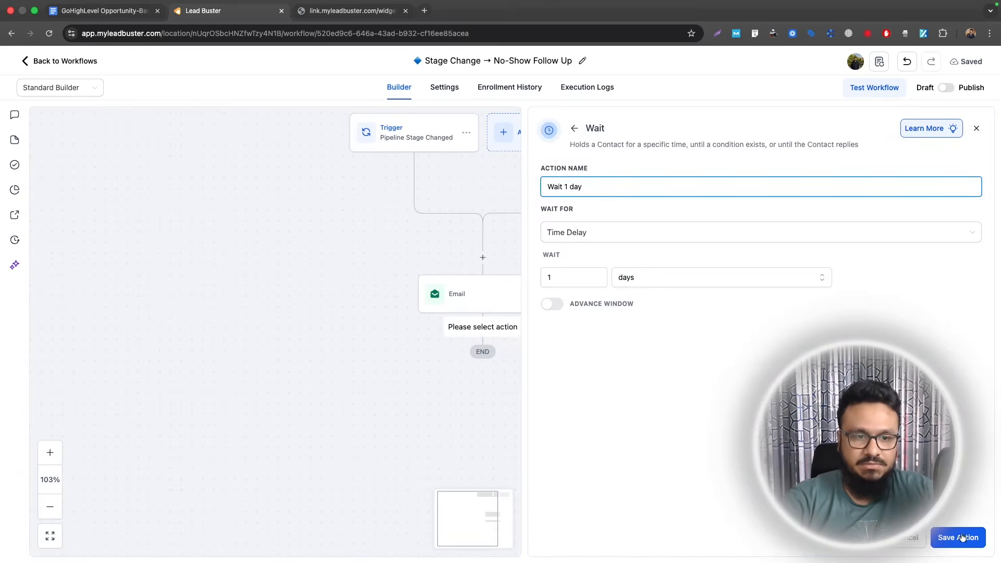
pyautogui.click(958, 537)
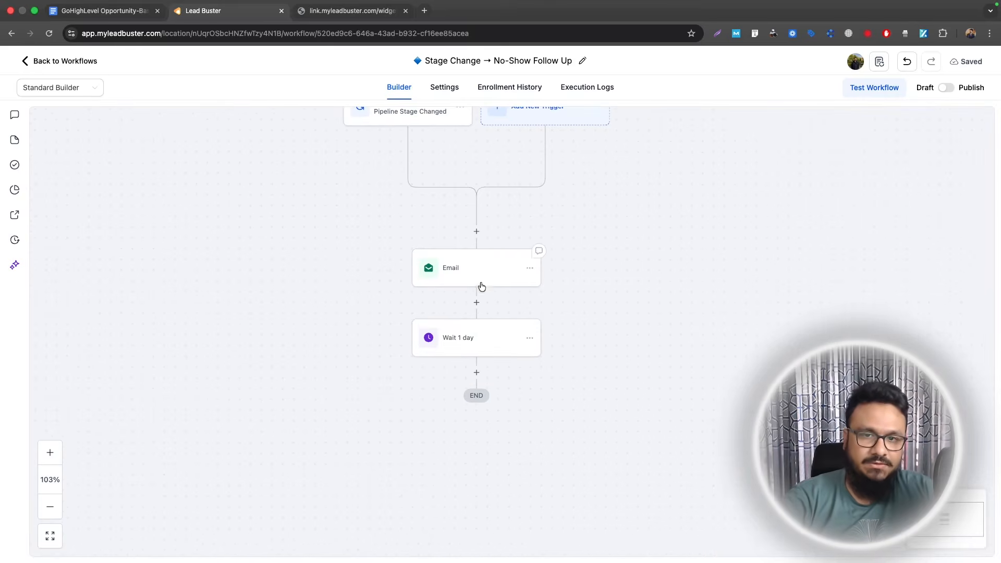
# - Copy the first email and paste it below the wait as Email 2
pyautogui.click(530, 270)
pyautogui.click(574, 311)
pyautogui.click(667, 292)
pyautogui.click(476, 372)
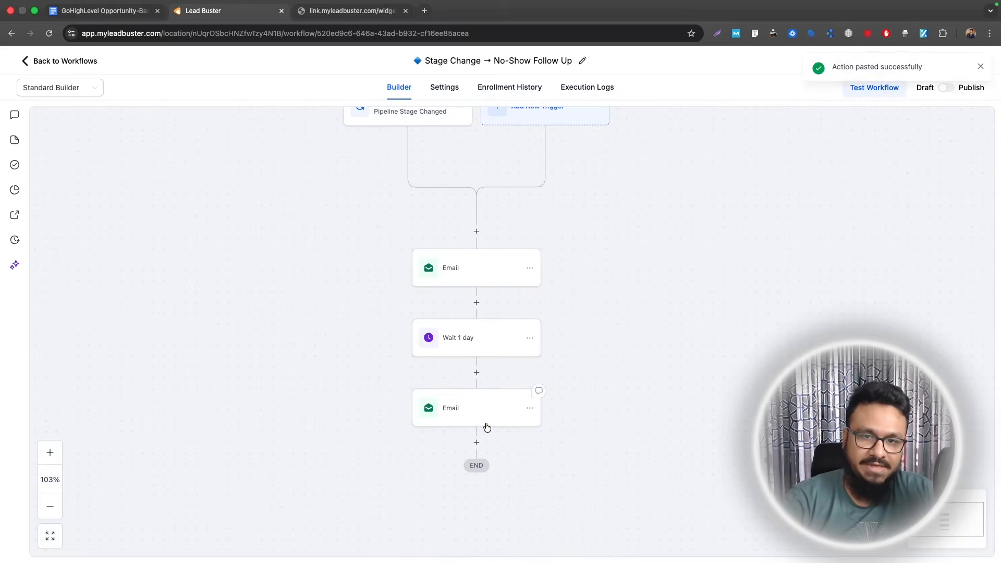
pyautogui.click(476, 415)
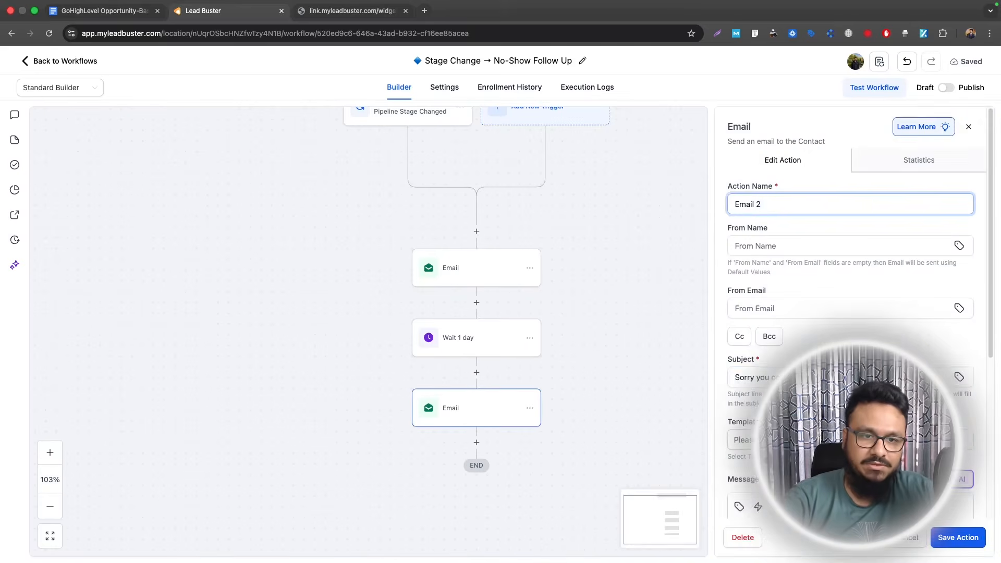
pyautogui.scroll(-1, 804, 350)
pyautogui.tripleClick(804, 350)
pyautogui.scroll(-4, 804, 350)
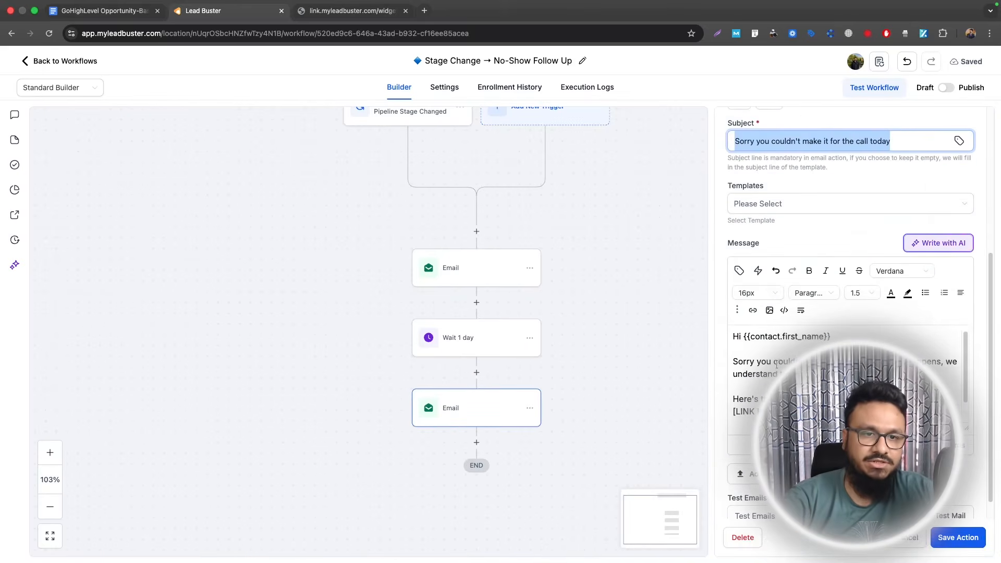
pyautogui.scroll(-1, 776, 365)
pyautogui.click(950, 539)
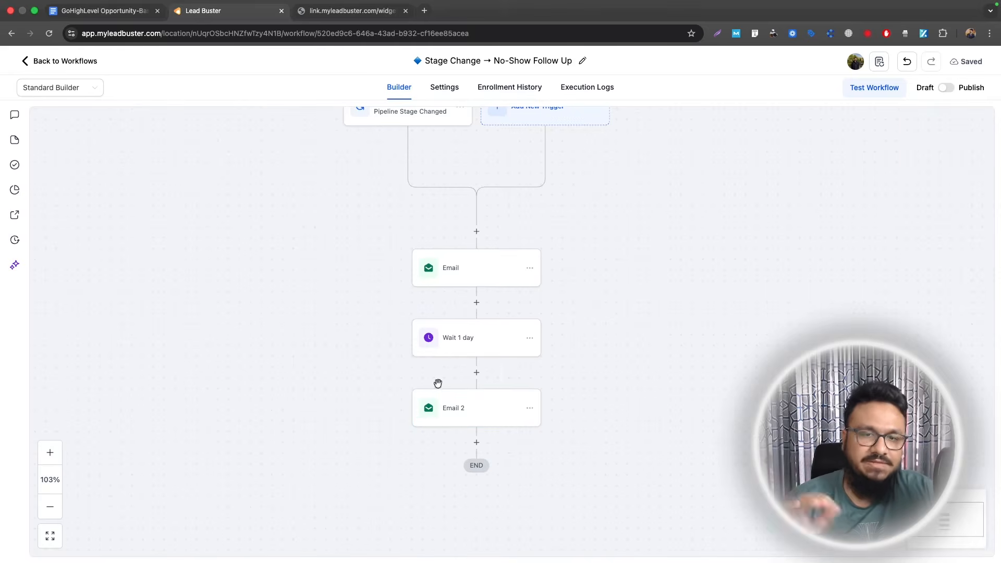
# - Copy the wait and every step after it, pasting them below Email 2
pyautogui.scroll(-1, 521, 334)
pyautogui.scroll(-5, 521, 330)
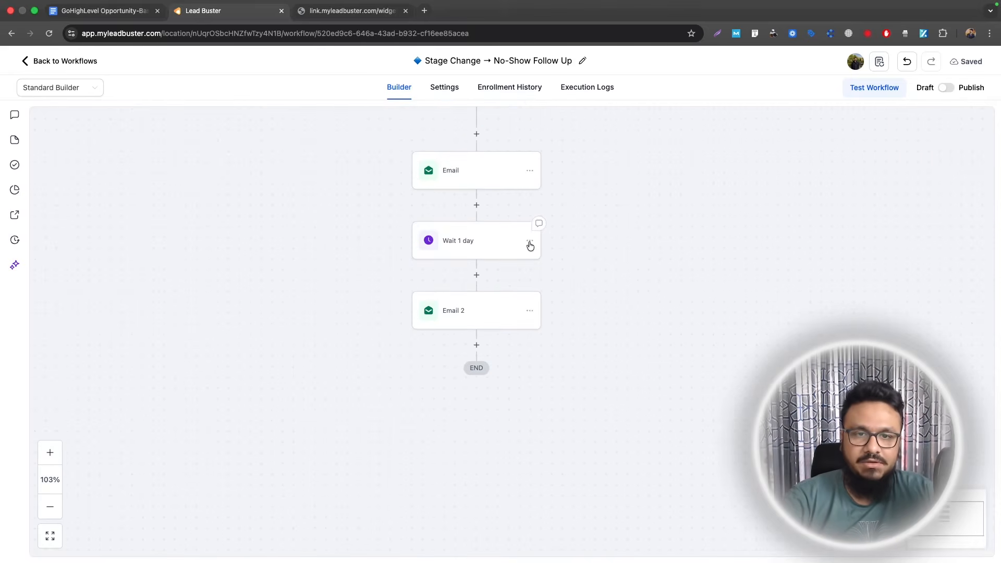
pyautogui.click(530, 241)
pyautogui.moveTo(594, 292)
pyautogui.click(672, 284)
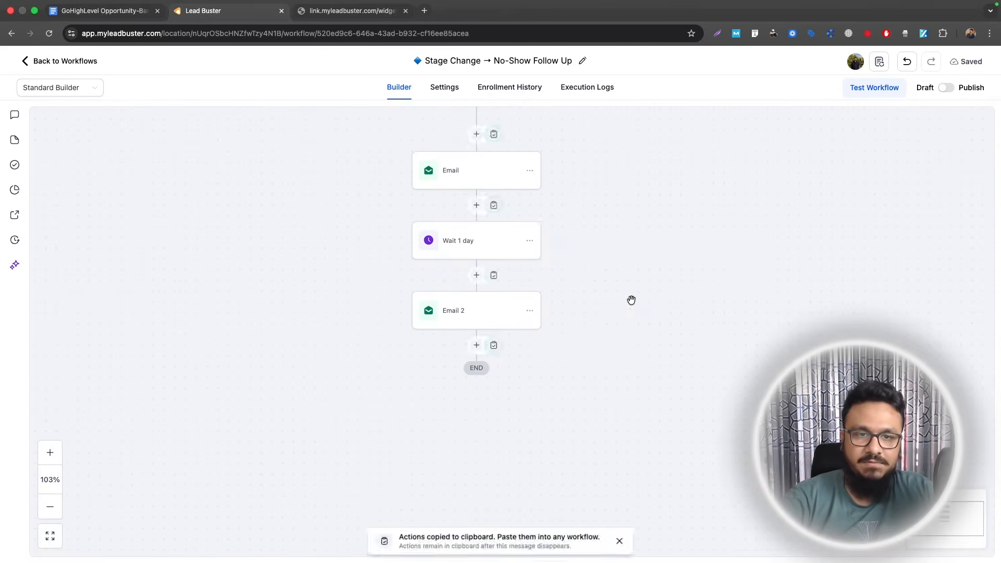
pyautogui.click(494, 345)
# - Rename the bottom email to Email 3 and review the finished sequence
pyautogui.click(460, 461)
pyautogui.click(762, 205)
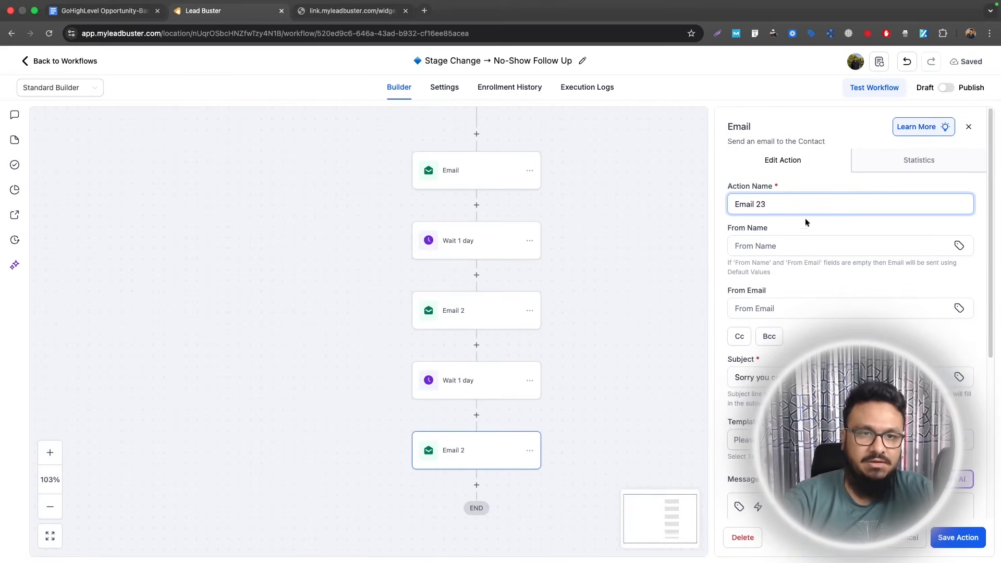
pyautogui.press('BackSpace')
pyautogui.write('3')
pyautogui.press('Return')
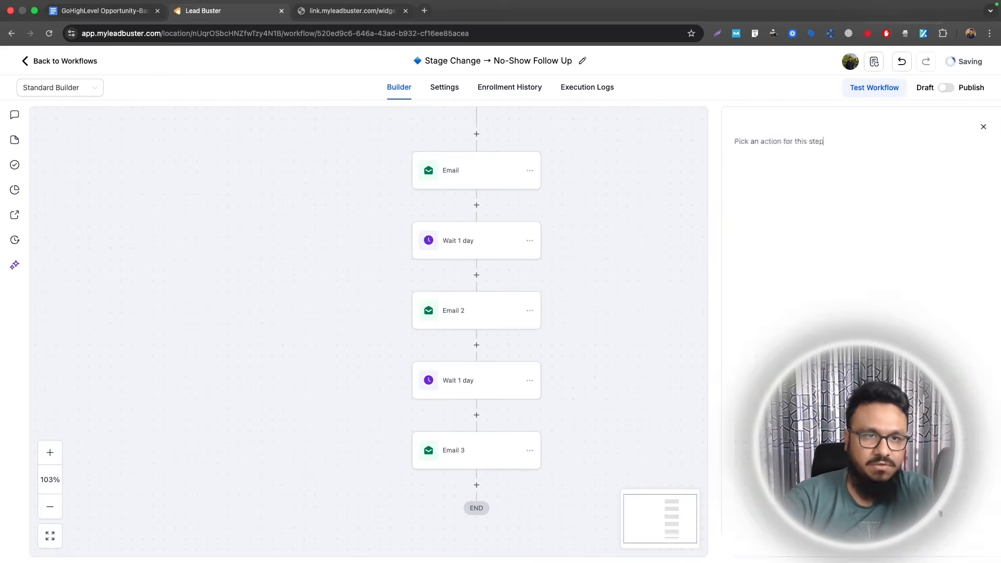
pyautogui.scroll(3, 442, 299)
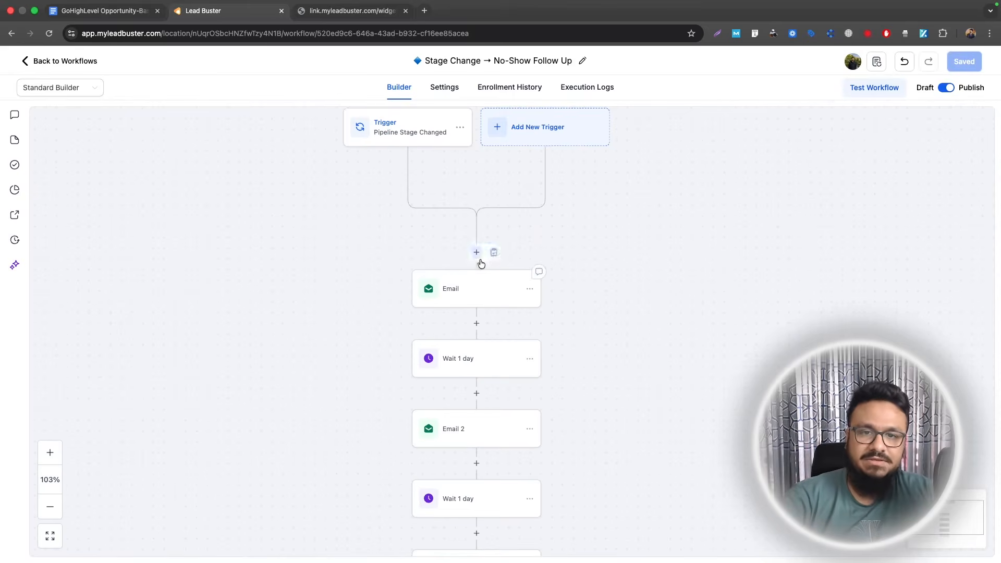
pyautogui.scroll(-1, 476, 253)
pyautogui.scroll(-1, 564, 277)
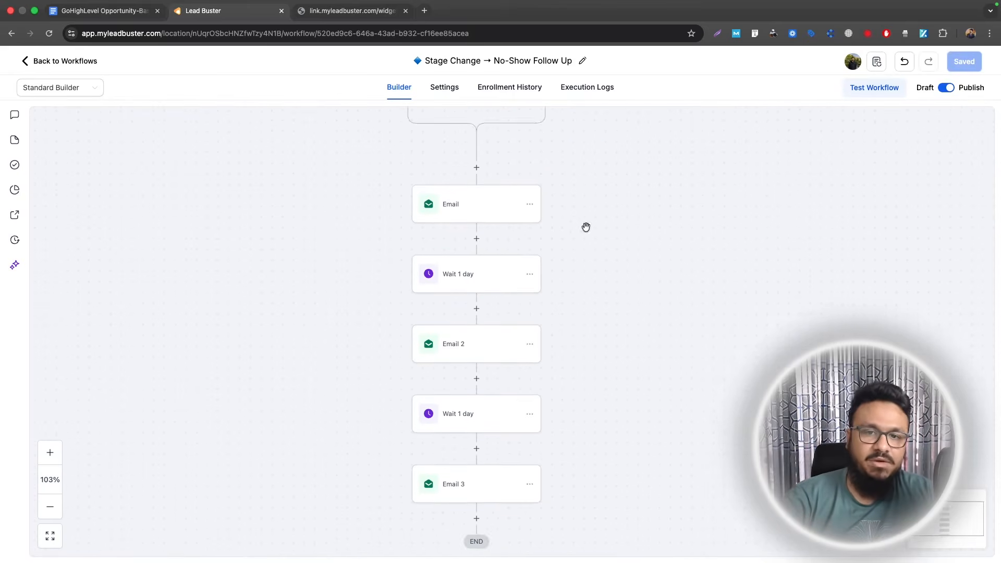
pyautogui.scroll(-1, 504, 276)
pyautogui.scroll(-1, 572, 292)
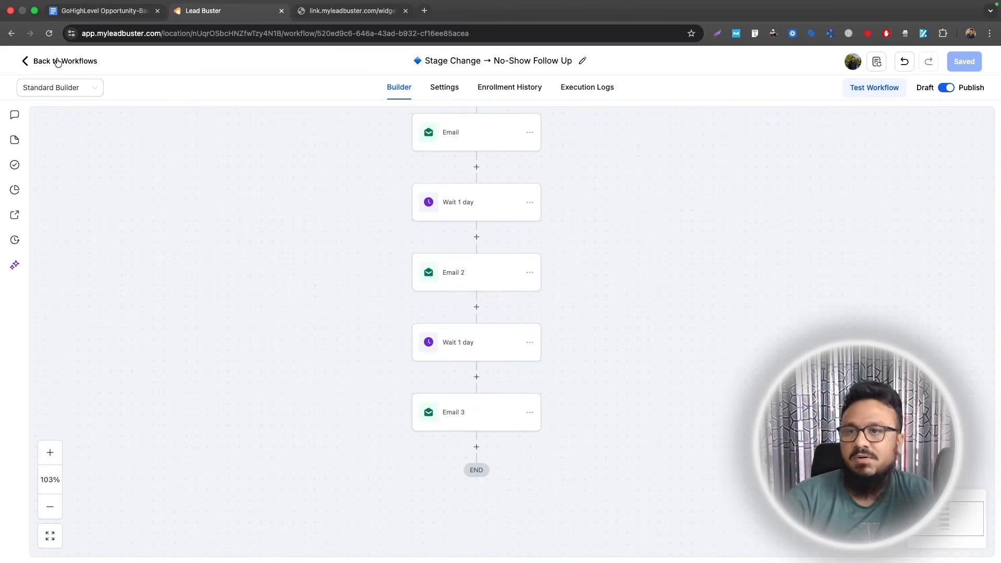
pyautogui.click(104, 10)
# - Add 'Booked Appointment' as a new item in the doc's automation list
pyautogui.click(497, 284)
pyautogui.press('Return')
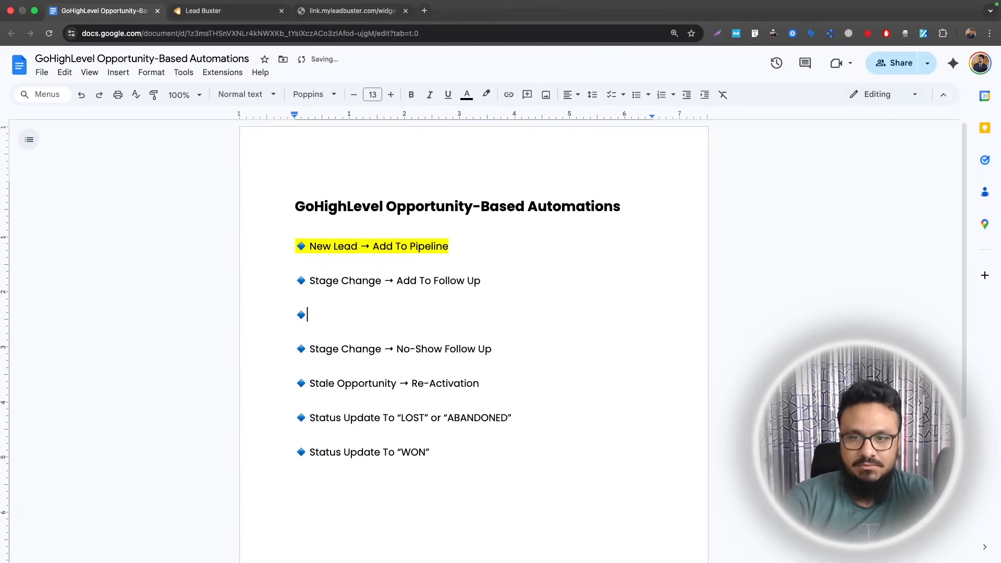
pyautogui.write('Booked Appointment')
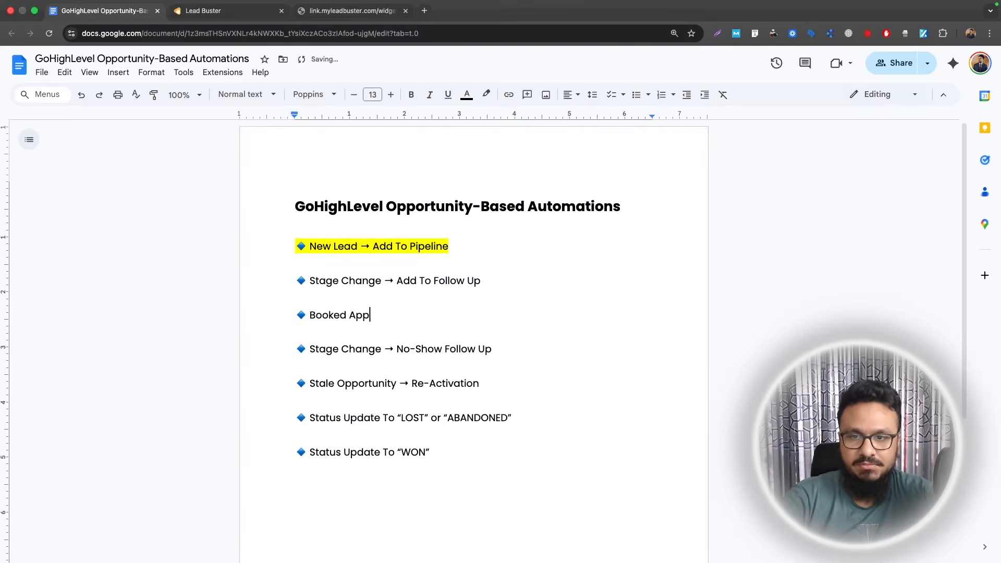
pyautogui.moveTo(428, 315); pyautogui.dragTo(309, 311)
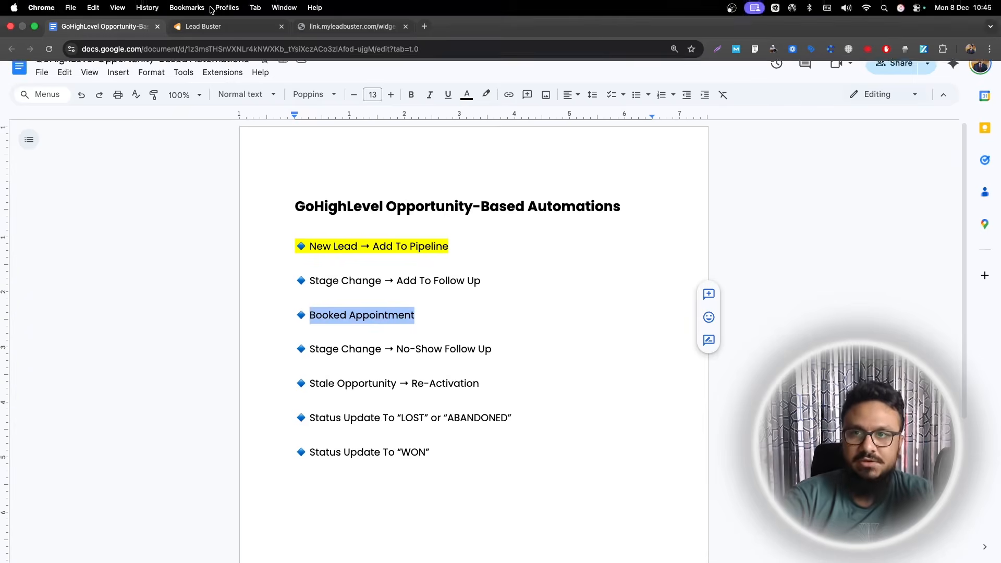
# - Create a new blank workflow from scratch in Lead Buster
pyautogui.click(213, 21)
pyautogui.click(916, 120)
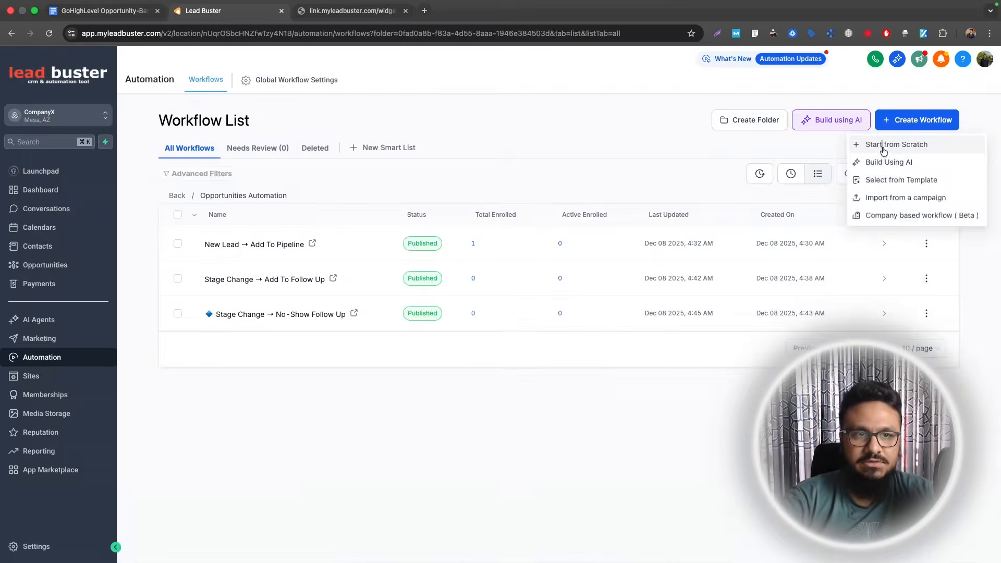
pyautogui.click(884, 150)
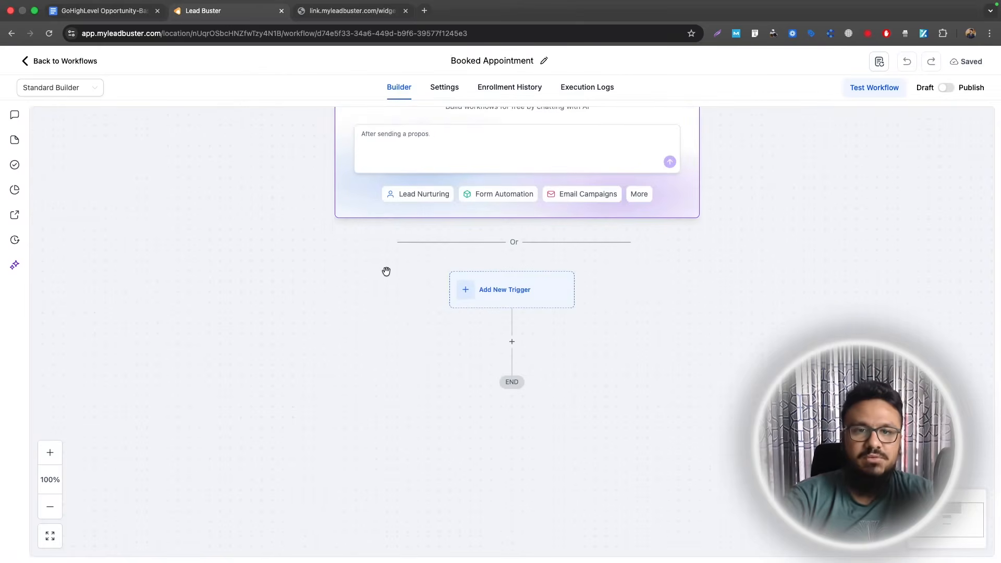
# - Set an Appointment Status trigger filtered to confirmed appointments
pyautogui.scroll(-2, 530, 297)
pyautogui.click(512, 231)
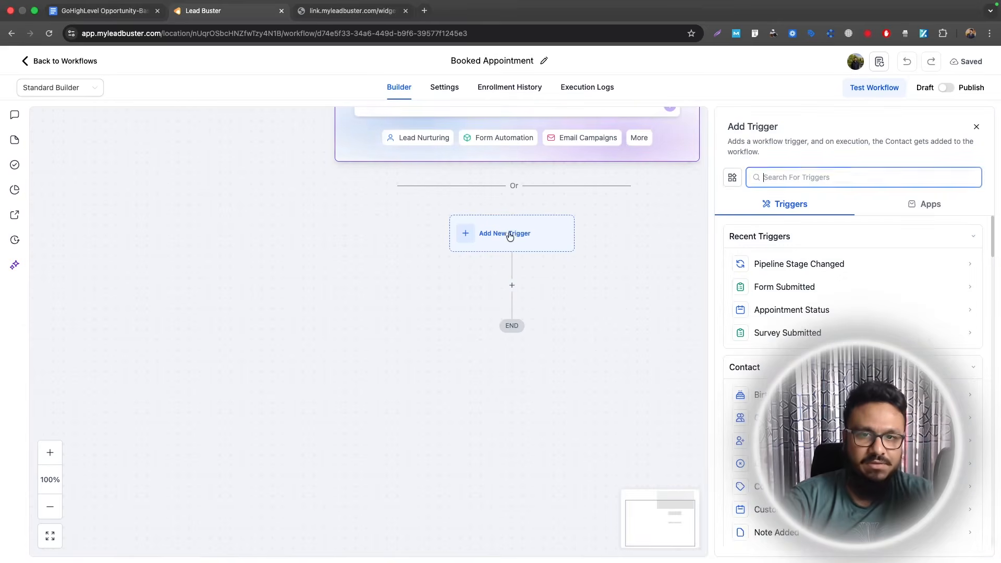
pyautogui.write('appoint')
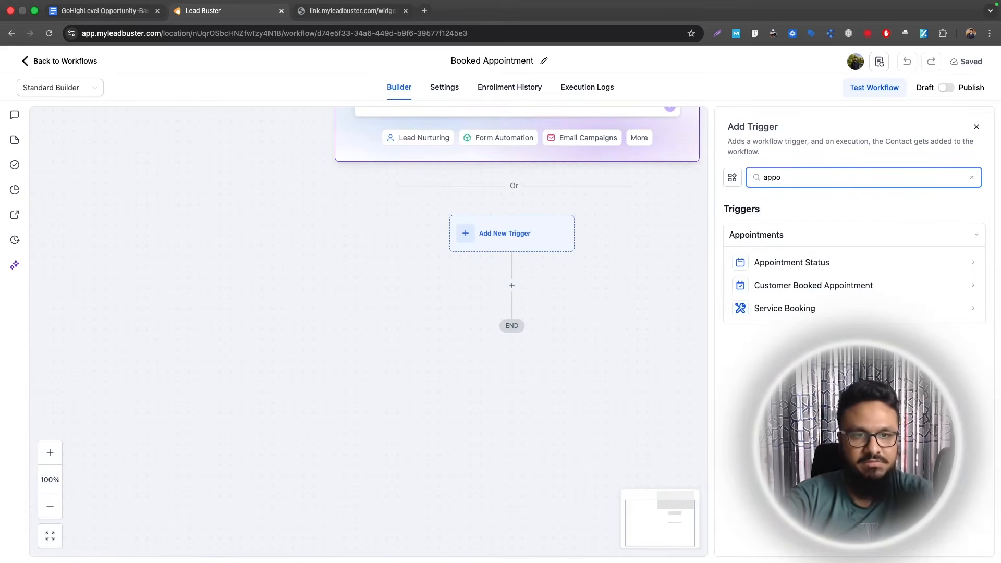
pyautogui.click(787, 262)
pyautogui.click(579, 317)
pyautogui.click(573, 319)
pyautogui.click(581, 389)
pyautogui.click(796, 312)
pyautogui.click(791, 356)
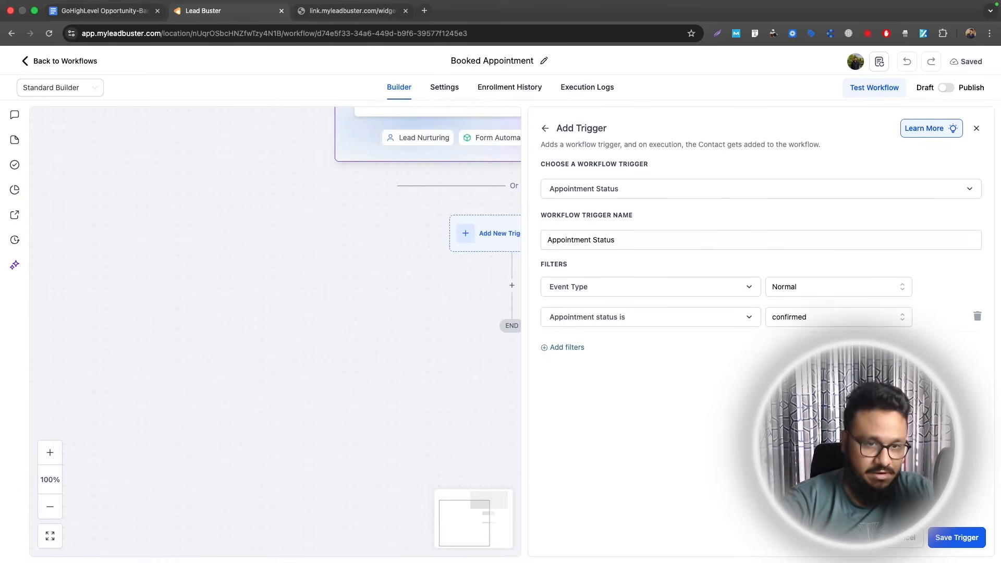
pyautogui.click(938, 536)
# - Add a Create/Update Opportunity action in SALES PIPELINE, stage Booked A Call
pyautogui.click(513, 309)
pyautogui.write('creat')
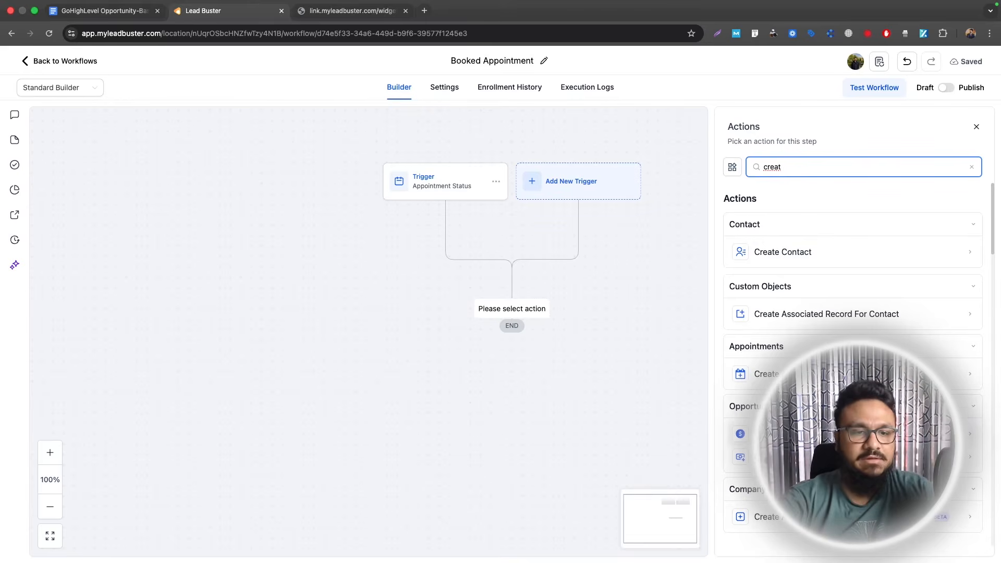
pyautogui.scroll(-3, 787, 284)
pyautogui.click(771, 344)
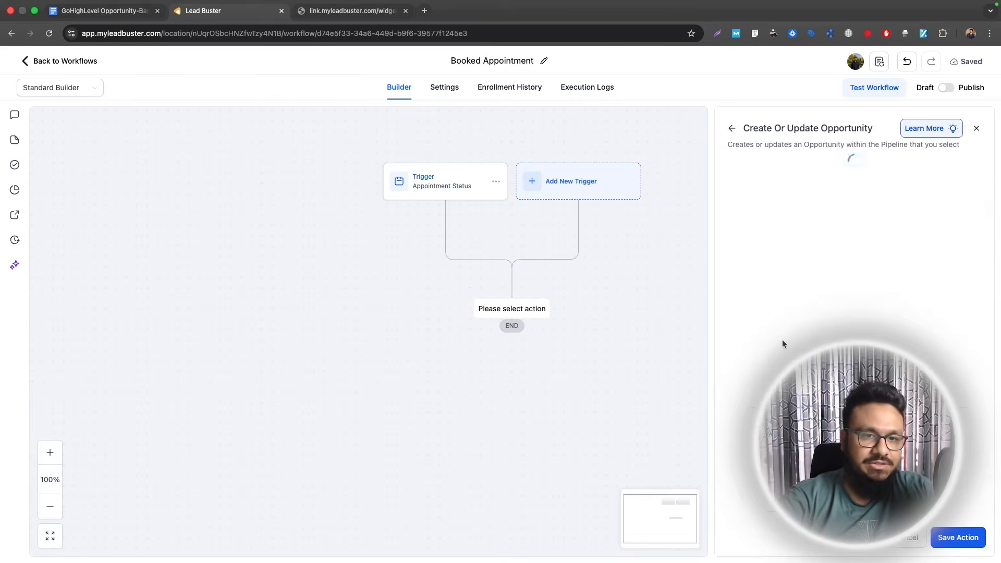
pyautogui.click(713, 290)
pyautogui.click(683, 336)
pyautogui.click(700, 337)
pyautogui.click(685, 417)
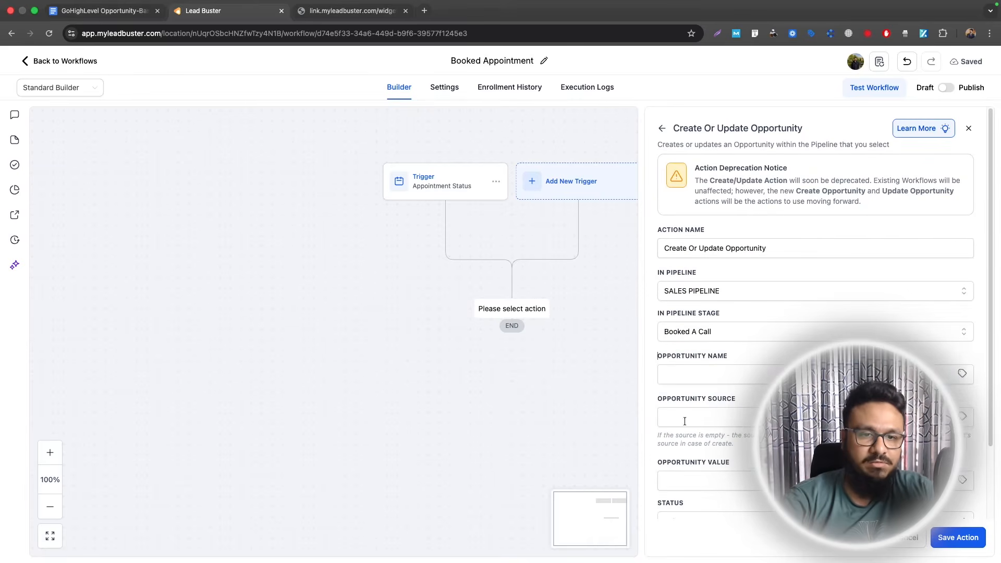
# - Name the opportunity {{contact.name}} with status open, save, and return to workflows
pyautogui.click(962, 375)
pyautogui.click(845, 409)
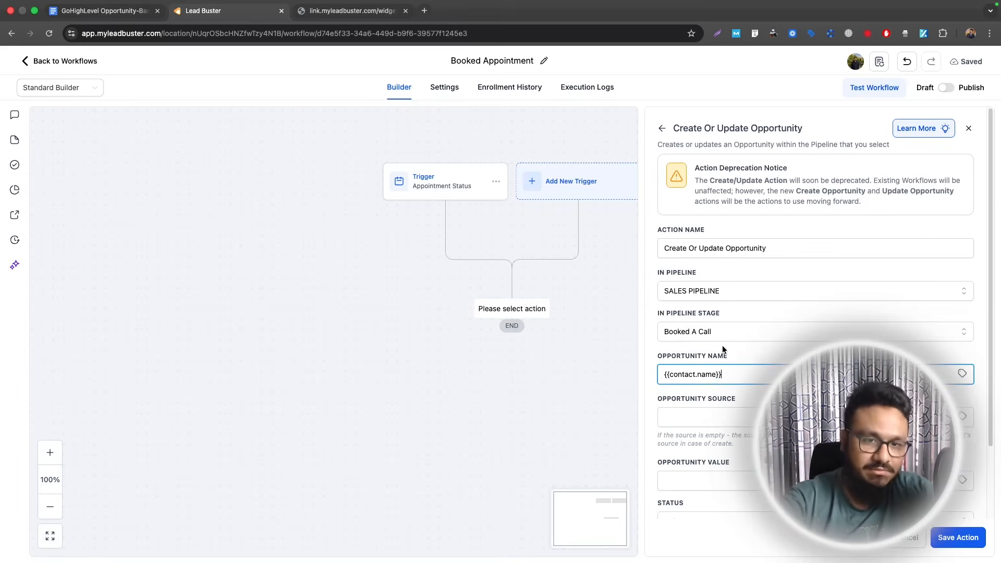
pyautogui.scroll(-3, 721, 322)
pyautogui.click(678, 435)
pyautogui.click(672, 456)
pyautogui.click(958, 538)
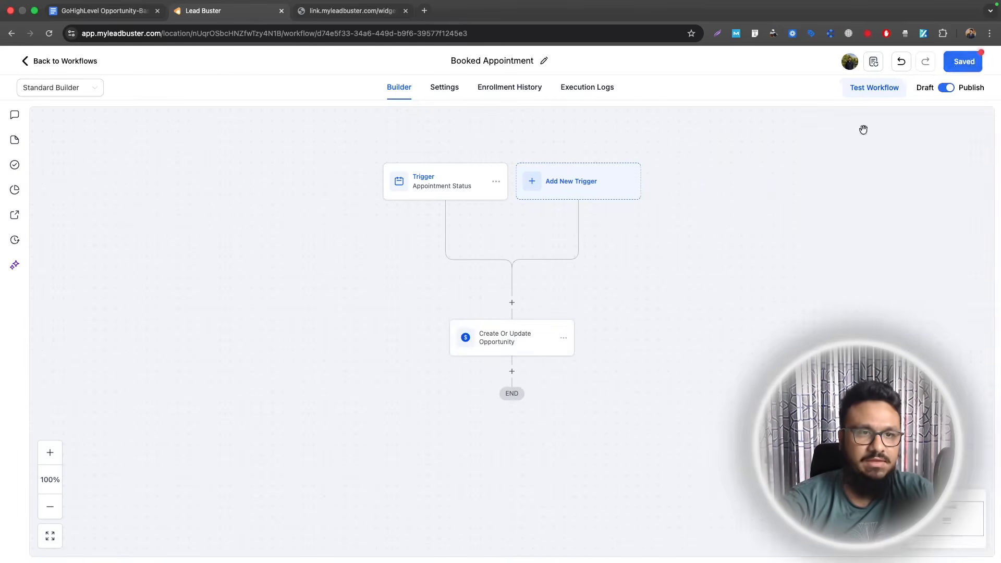
pyautogui.click(62, 63)
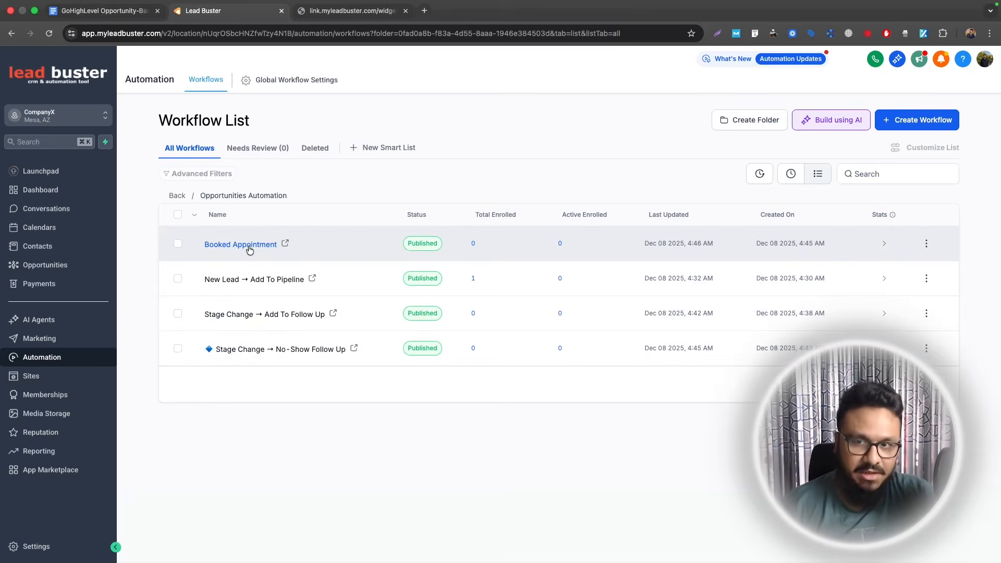
# - Review the No-Show Follow Up workflow's email and wait steps, then reopen Booked Appointment
pyautogui.click(263, 349)
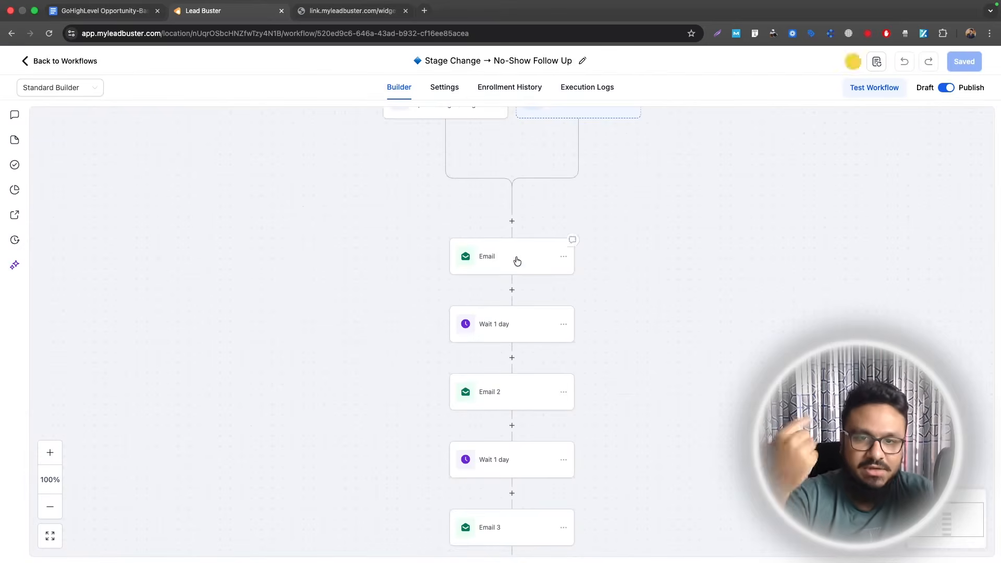
pyautogui.scroll(-1, 526, 297)
pyautogui.scroll(-1, 521, 279)
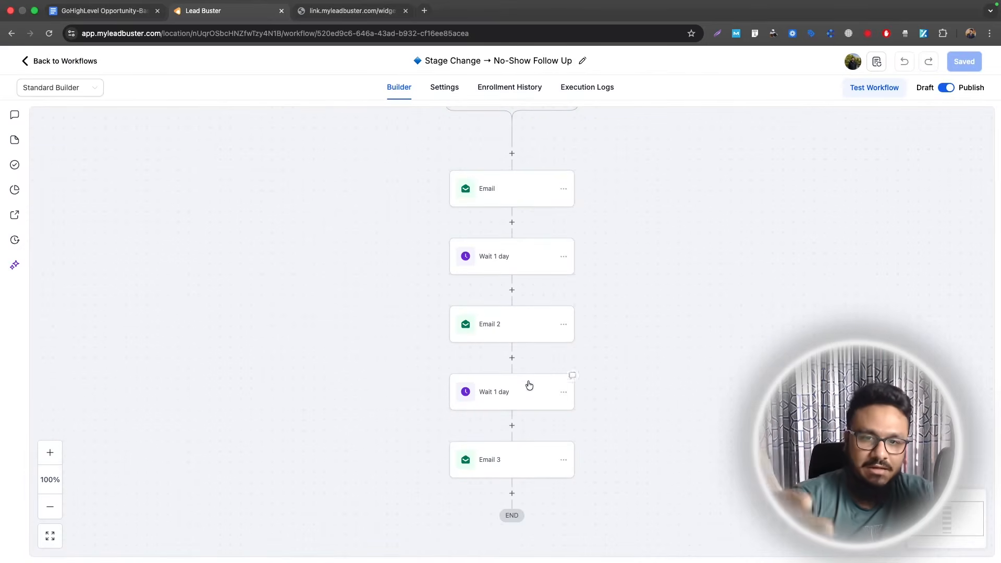
pyautogui.click(60, 61)
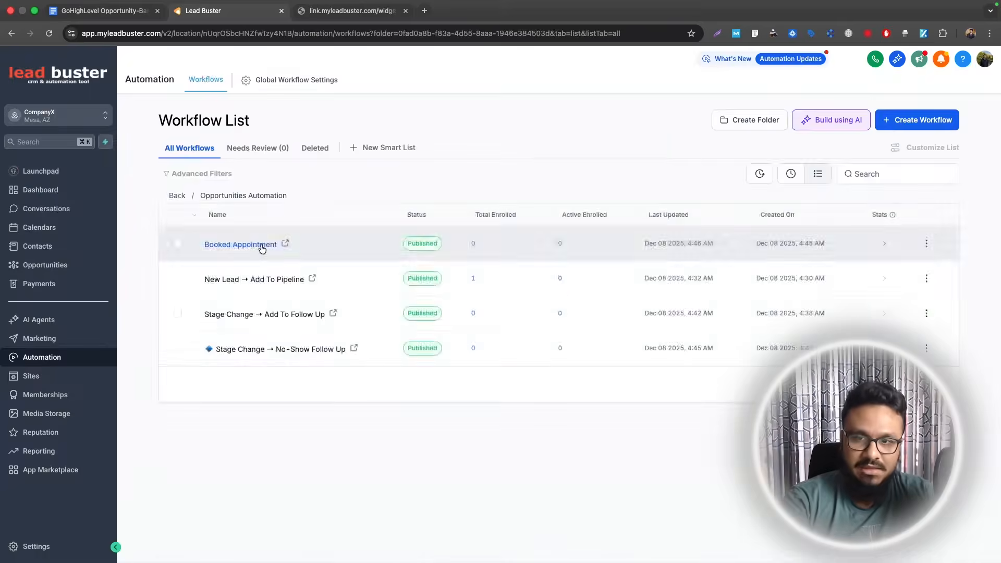
pyautogui.click(241, 245)
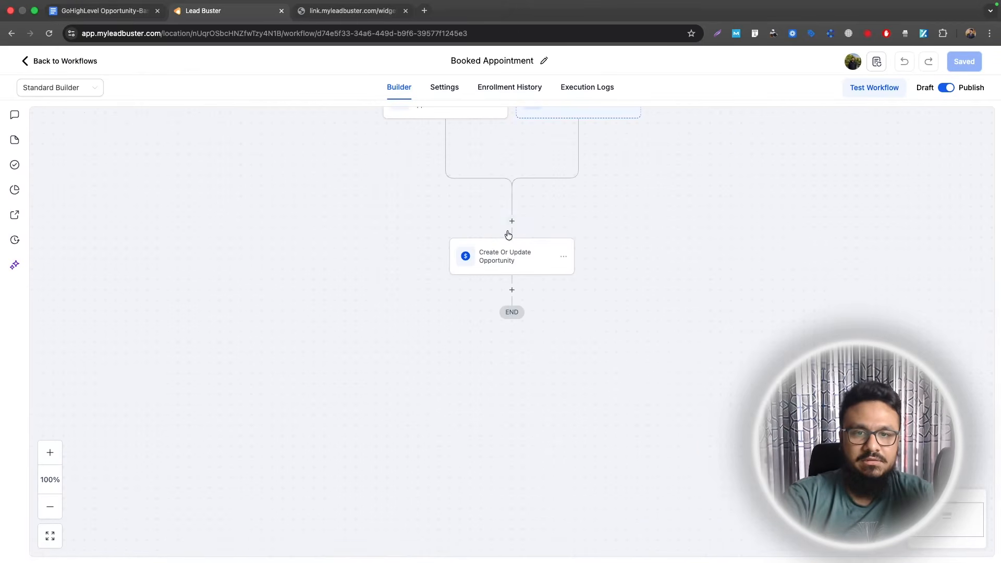
# - Add a Remove From Workflow step for No-Show Follow Up before the opportunity action and save
pyautogui.click(512, 221)
pyautogui.write('remove')
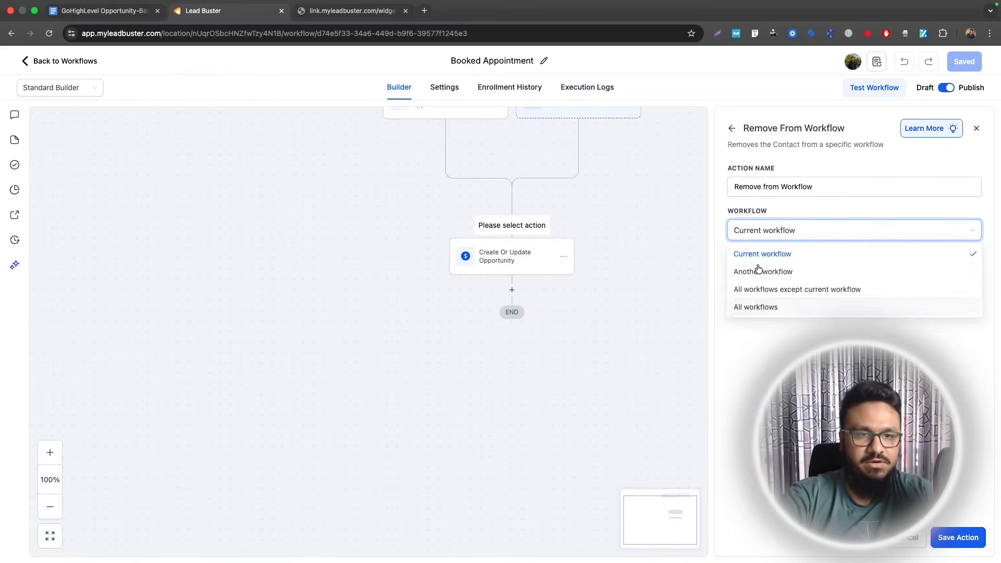
pyautogui.click(759, 273)
pyautogui.click(759, 274)
pyautogui.click(754, 358)
pyautogui.click(957, 537)
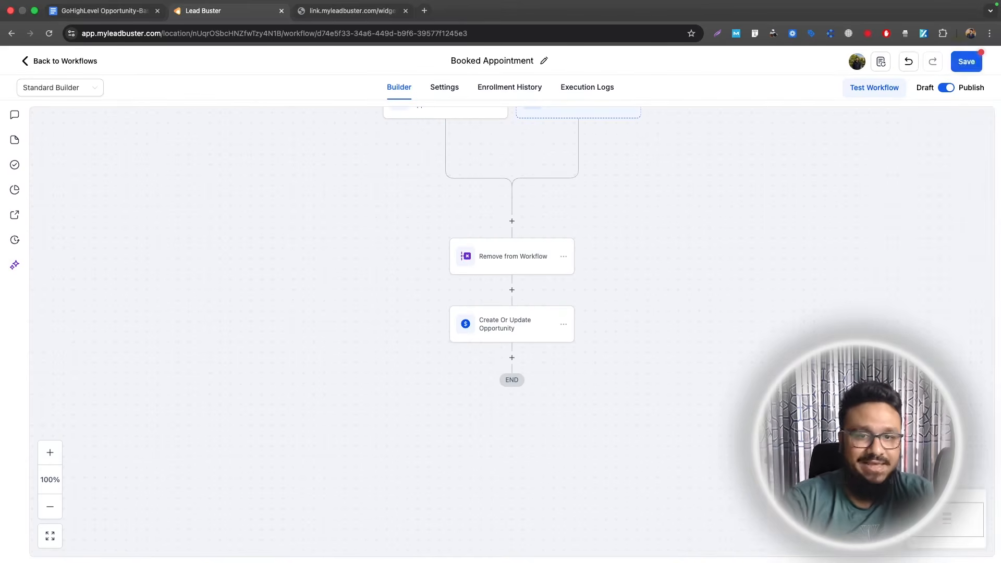
pyautogui.click(971, 68)
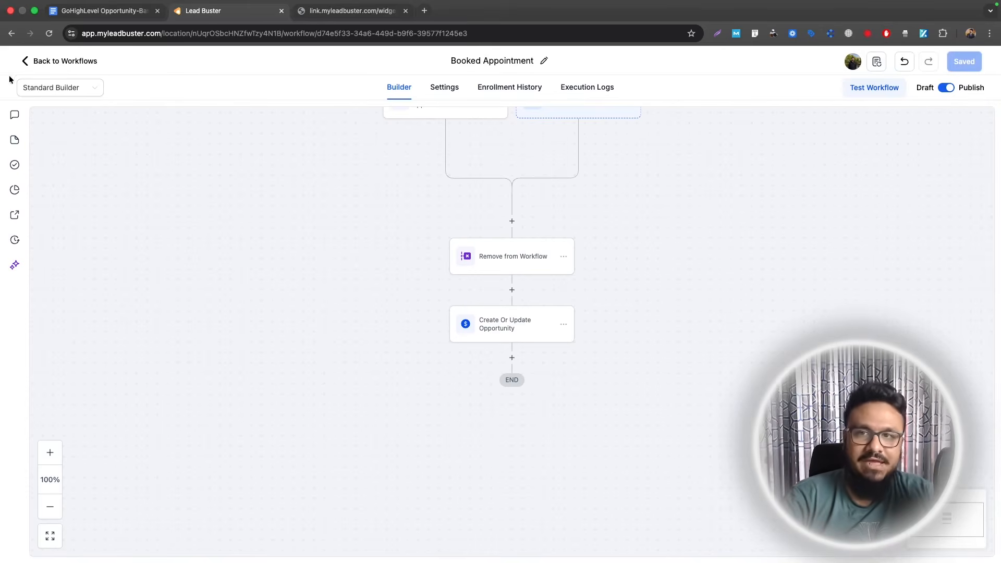
# - Reopen Booked Appointment to check the remove step, then select the finished lines in the doc
pyautogui.click(43, 56)
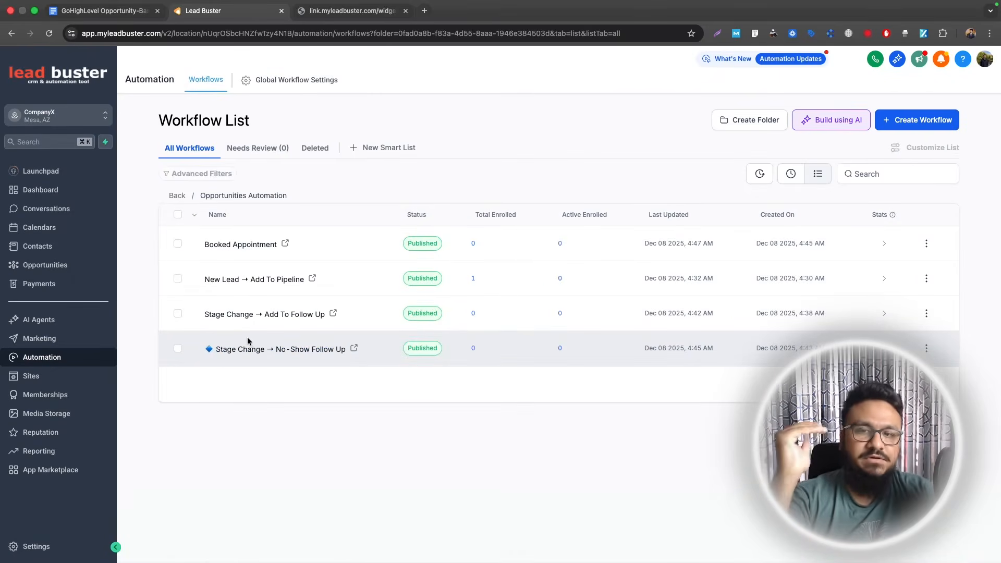
pyautogui.click(249, 245)
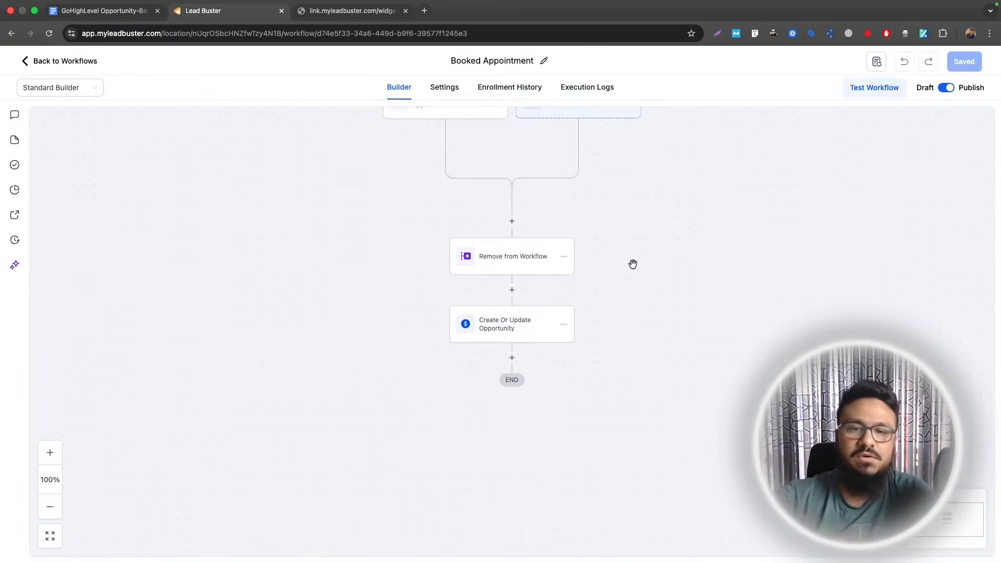
pyautogui.click(495, 261)
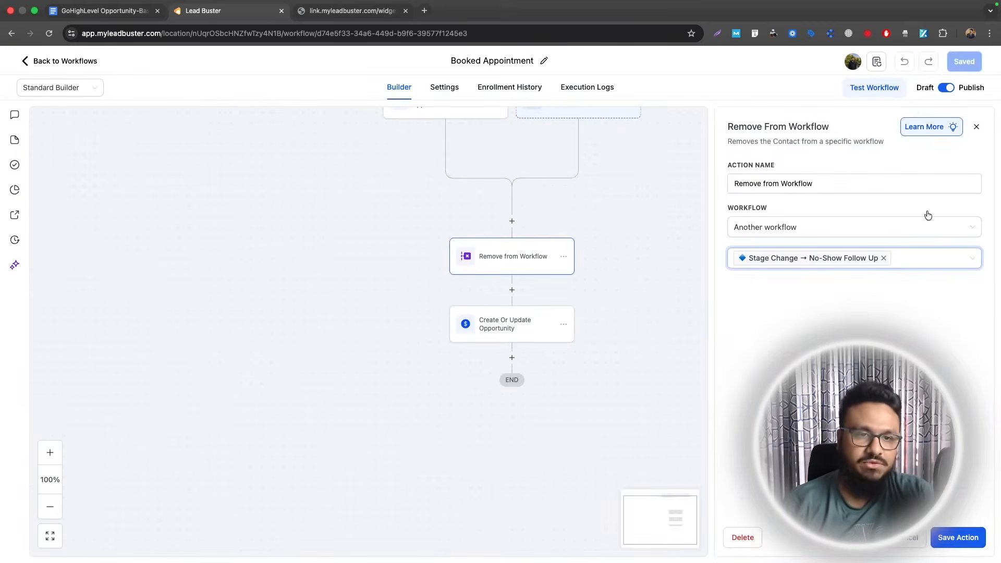
pyautogui.click(976, 127)
pyautogui.scroll(2, 579, 271)
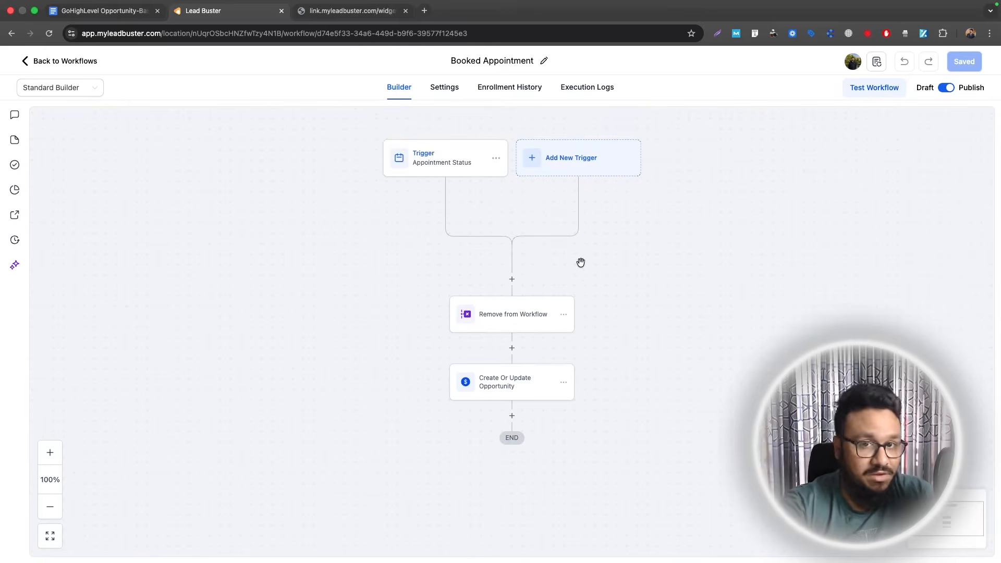
pyautogui.scroll(-1, 581, 262)
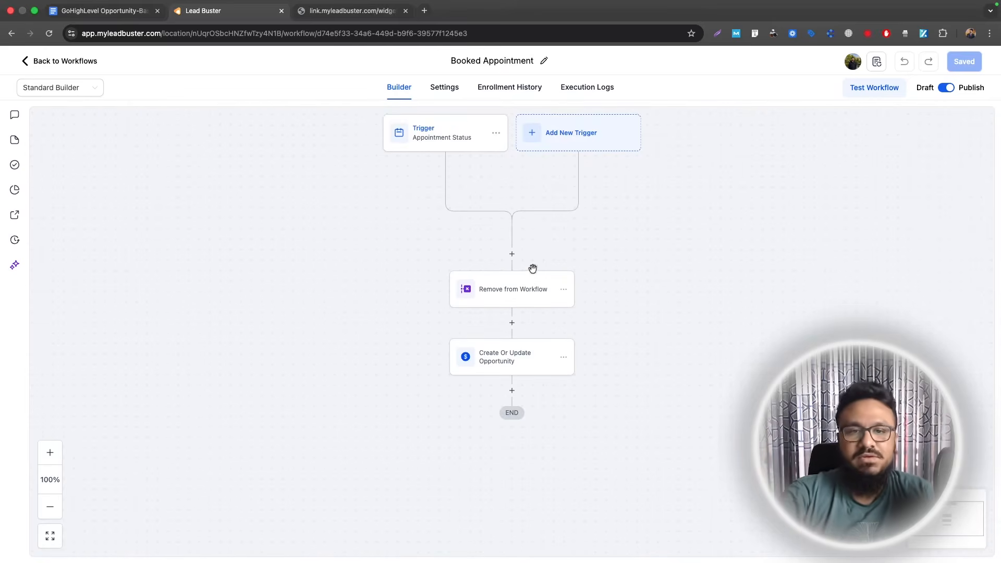
pyautogui.click(99, 10)
pyautogui.moveTo(431, 313); pyautogui.dragTo(284, 283)
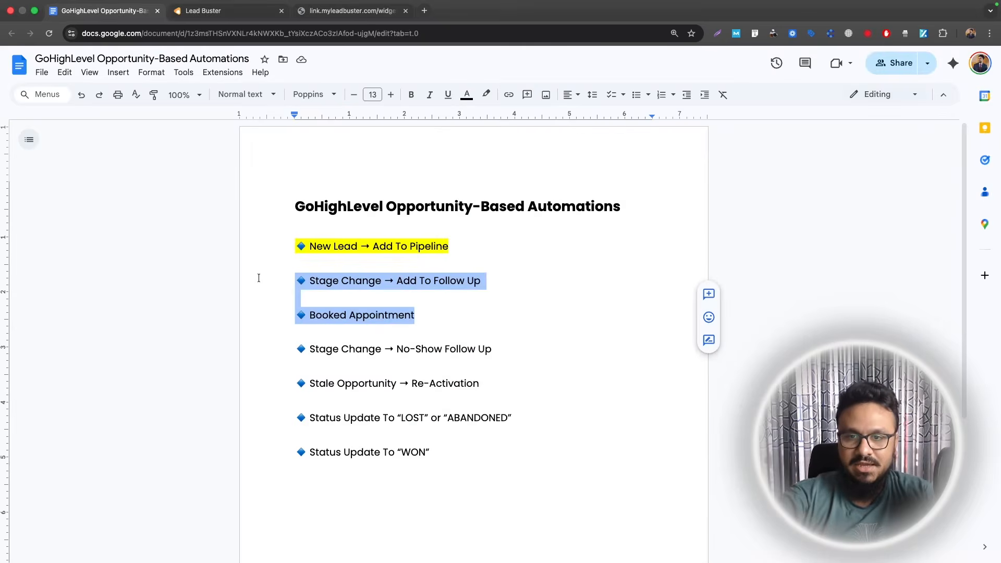
# - Highlight the Stage Change, Booked Appointment and No-Show Follow Up lines in yellow
pyautogui.click(486, 94)
pyautogui.click(529, 148)
pyautogui.moveTo(496, 349); pyautogui.dragTo(286, 357)
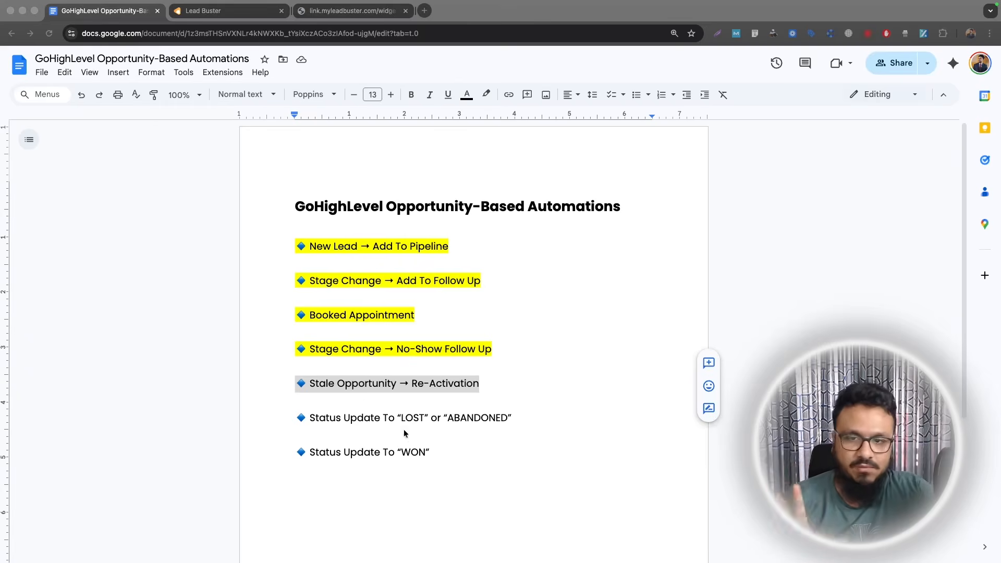
pyautogui.click(211, 15)
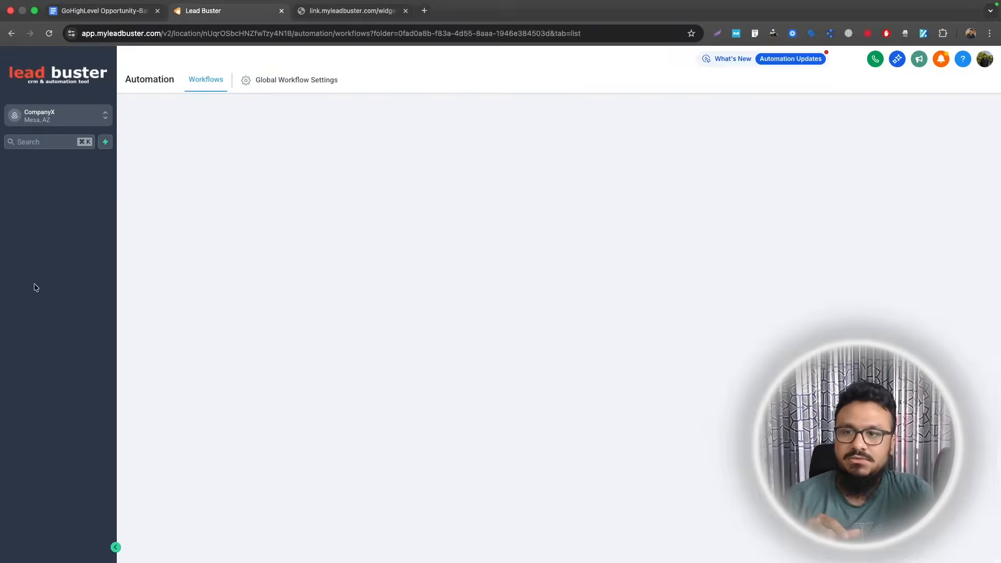
# - Drag the sample opportunity from Cancelled/No Show to Attended on the SALES PIPELINE board
pyautogui.click(40, 267)
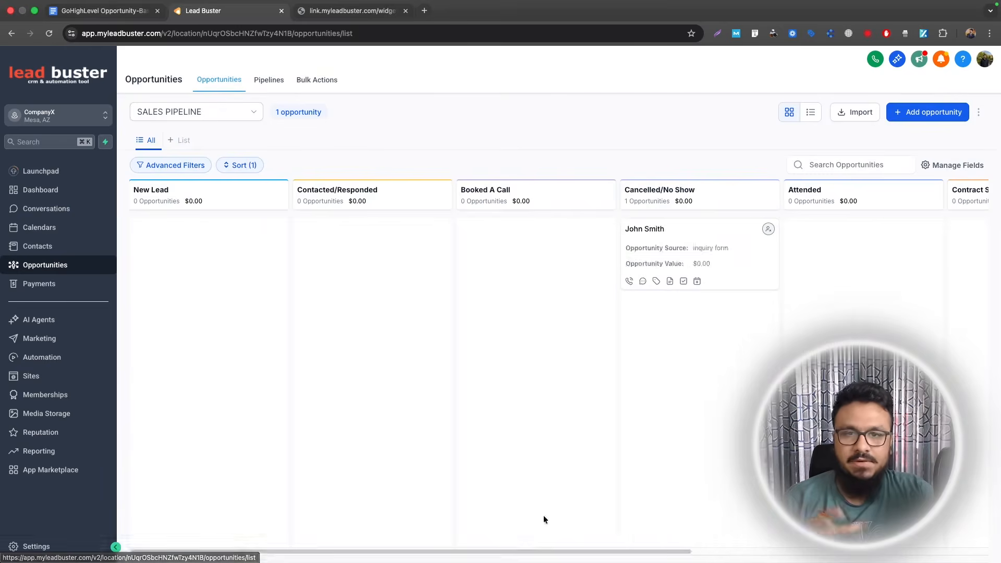
pyautogui.hscroll(2, 581, 530)
pyautogui.hscroll(2, 594, 525)
pyautogui.hscroll(-3, 600, 514)
pyautogui.hscroll(4, 574, 503)
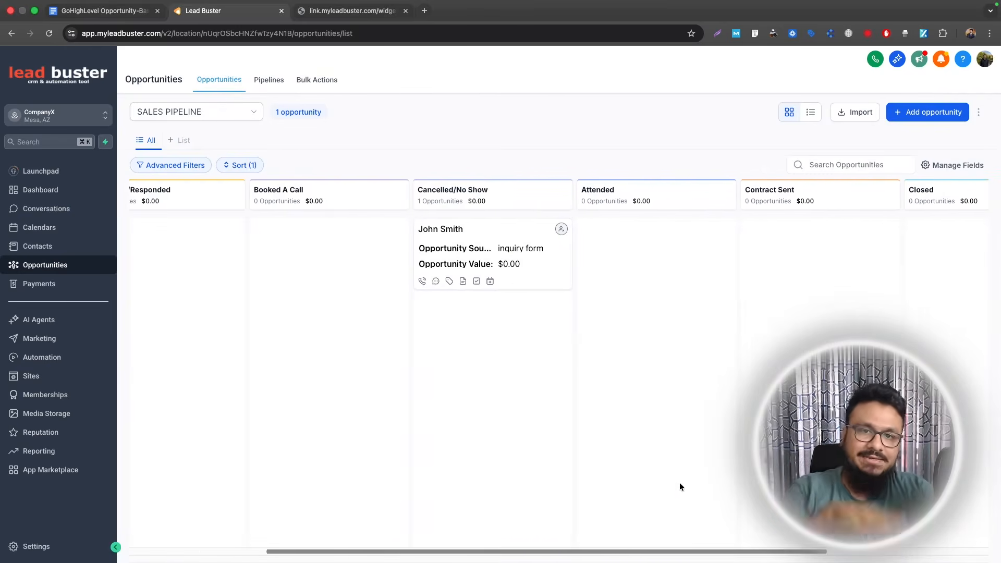
pyautogui.moveTo(461, 240); pyautogui.dragTo(632, 240)
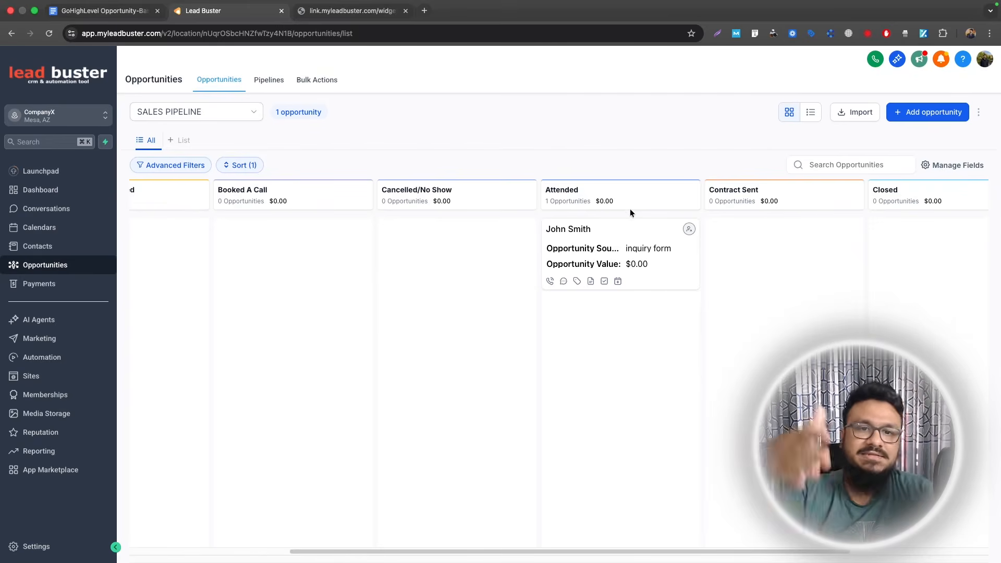
pyautogui.click(93, 358)
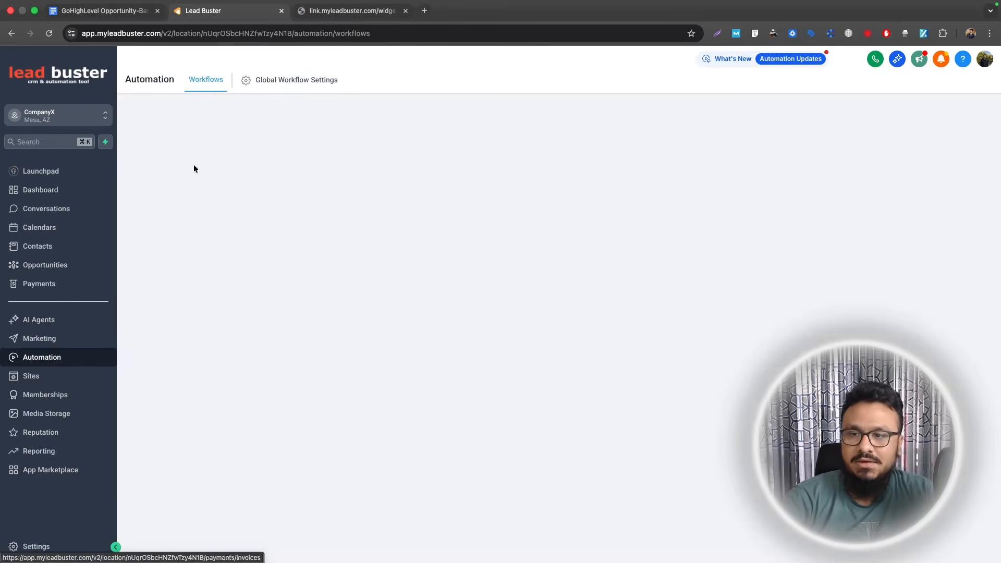
# - Create a blank workflow in Opportunities Automation titled 'Stale Opportunity → Re-Activation'
pyautogui.click(104, 11)
pyautogui.moveTo(475, 387); pyautogui.dragTo(313, 386)
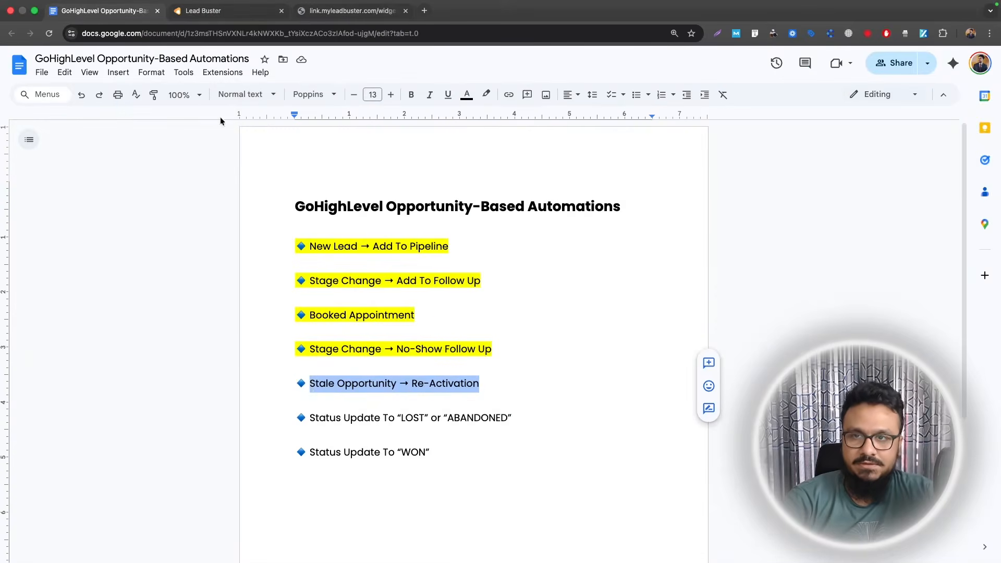
pyautogui.click(219, 11)
pyautogui.click(230, 242)
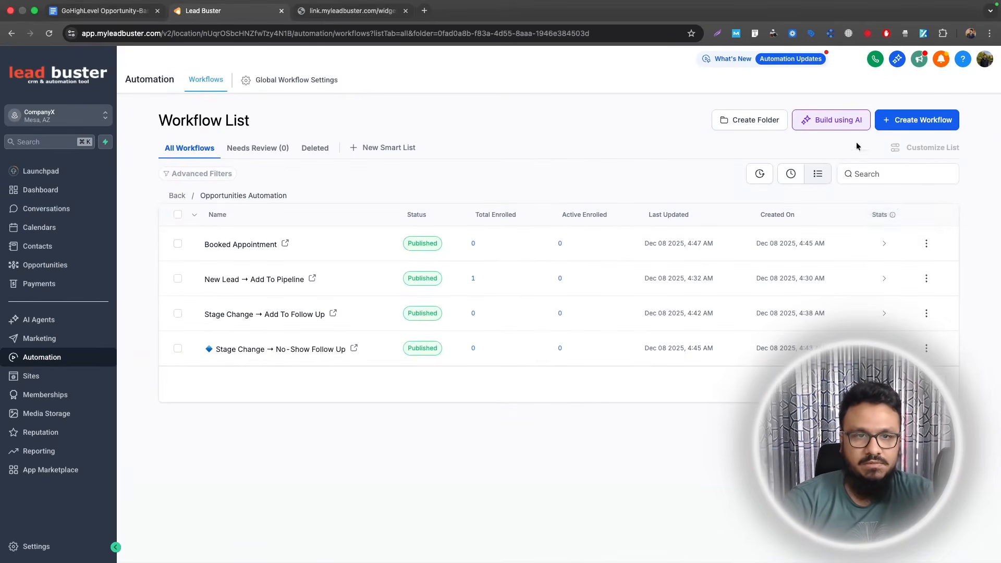
pyautogui.click(883, 128)
pyautogui.click(879, 144)
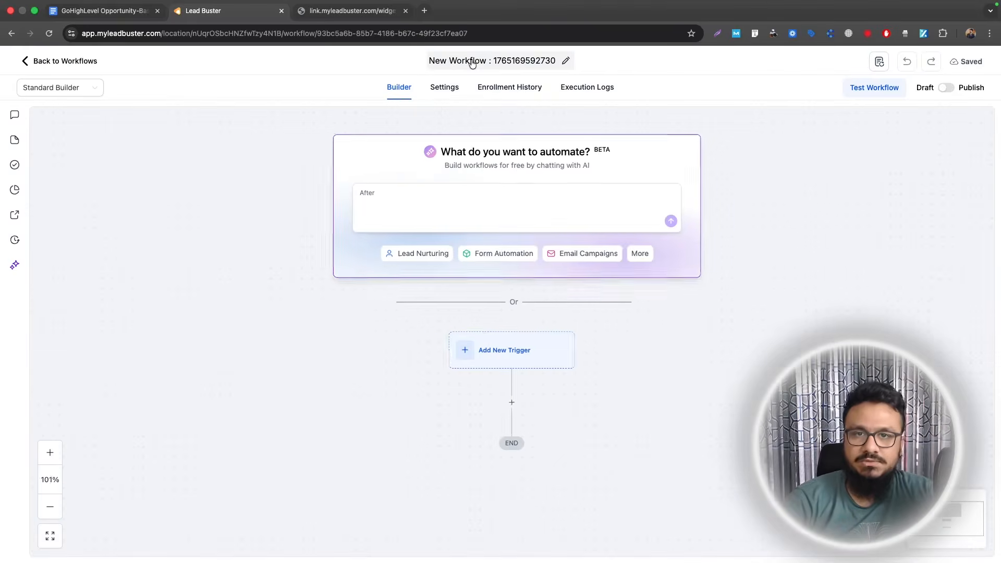
pyautogui.click(472, 63)
pyautogui.write('Stale Opportunity → Re-Activation')
# - Add a Stale Opportunities trigger filtered to the SALES PIPELINE
pyautogui.scroll(-3, 752, 205)
pyautogui.scroll(-2, 752, 205)
pyautogui.click(520, 154)
pyautogui.write('stale')
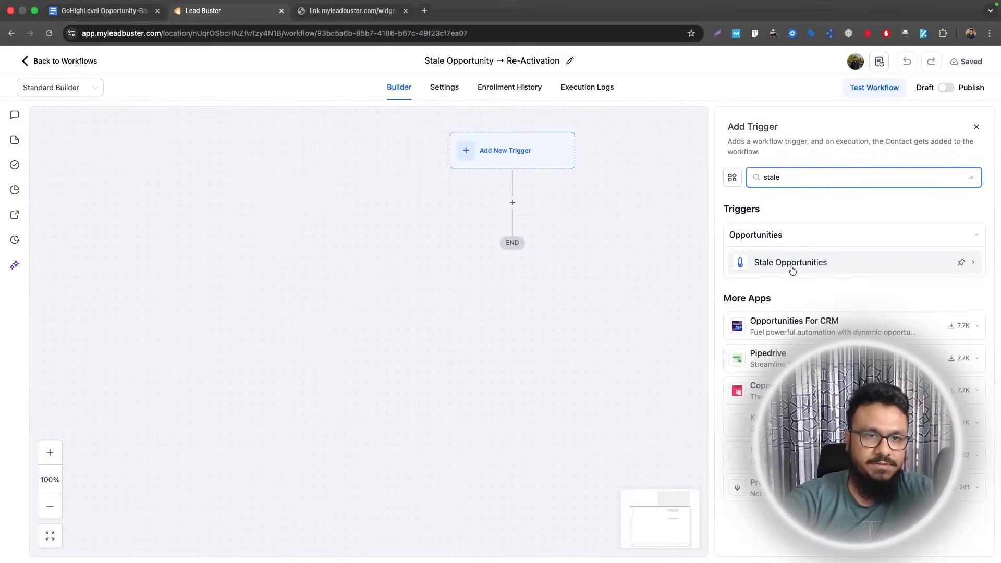
pyautogui.click(792, 264)
pyautogui.click(570, 286)
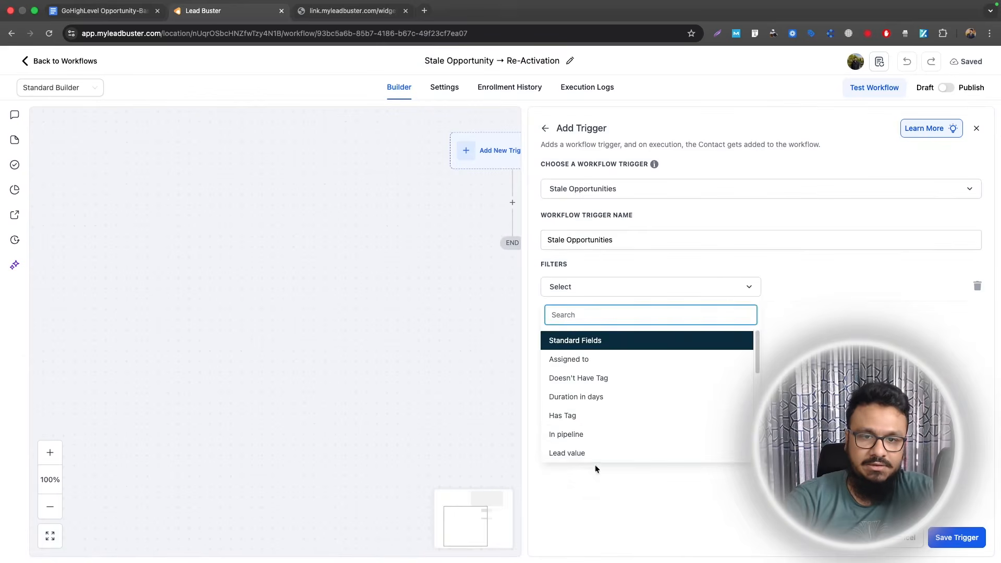
pyautogui.click(592, 436)
pyautogui.click(567, 318)
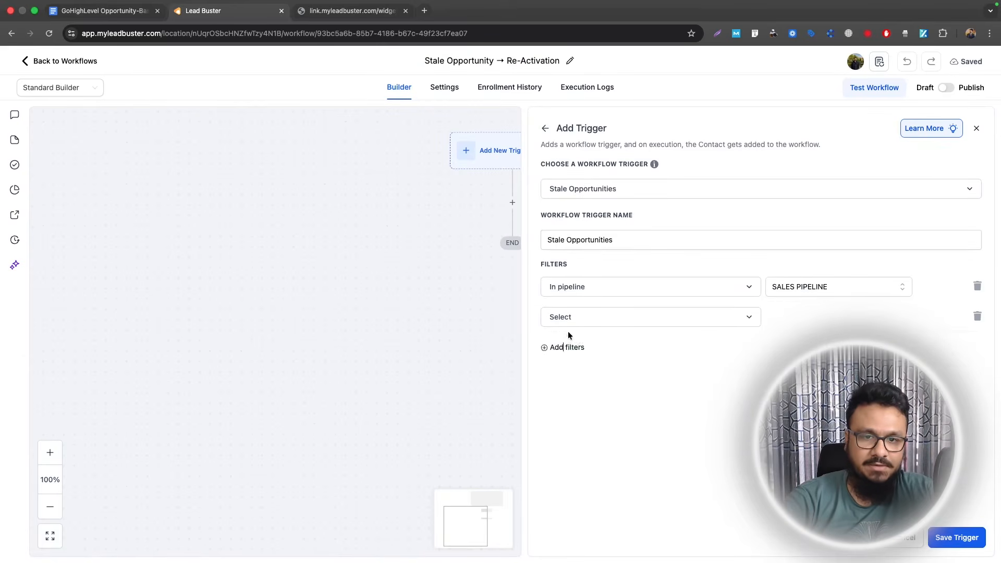
# - Add Pipeline stage = Attended and Duration in days = 14 filters, then save the trigger
pyautogui.click(568, 319)
pyautogui.scroll(-2, 565, 459)
pyautogui.click(570, 466)
pyautogui.click(564, 347)
pyautogui.click(568, 348)
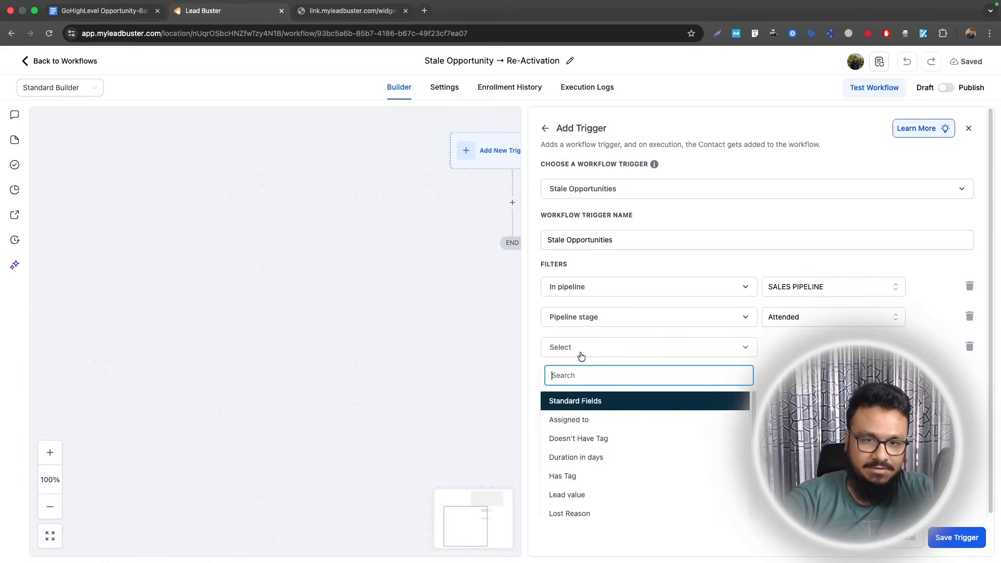
pyautogui.scroll(-1, 628, 414)
pyautogui.click(589, 434)
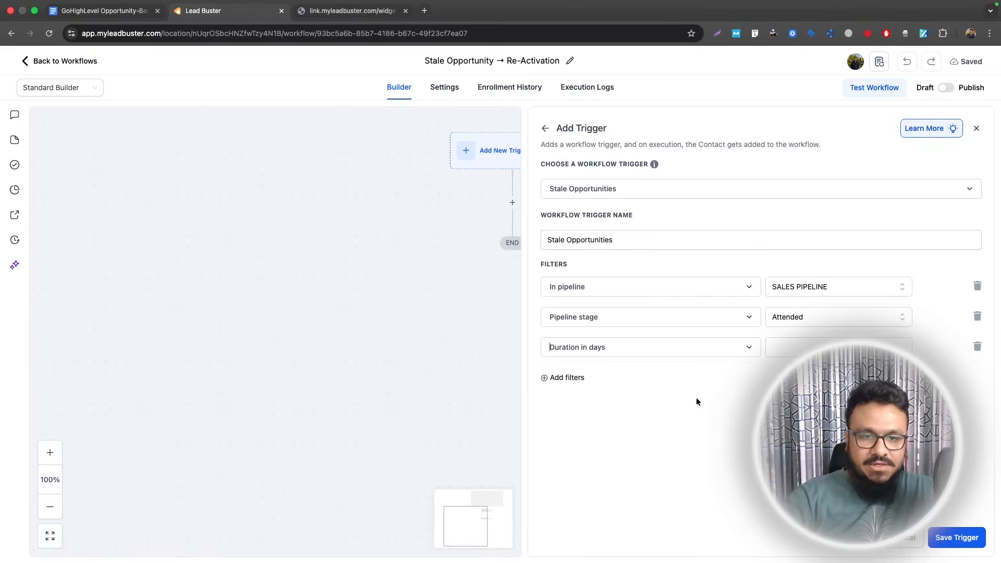
pyautogui.click(806, 349)
pyautogui.write('14')
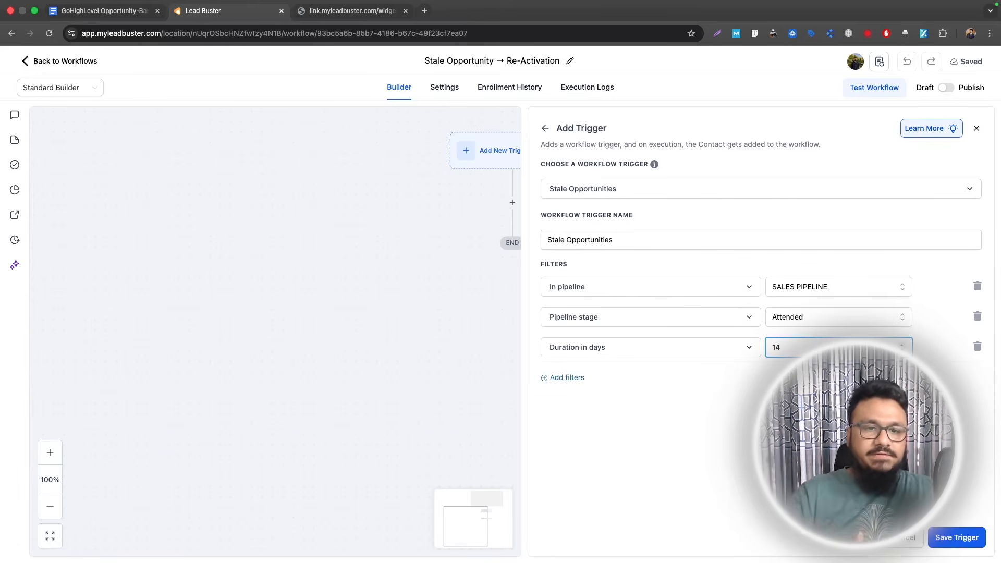
pyautogui.click(948, 534)
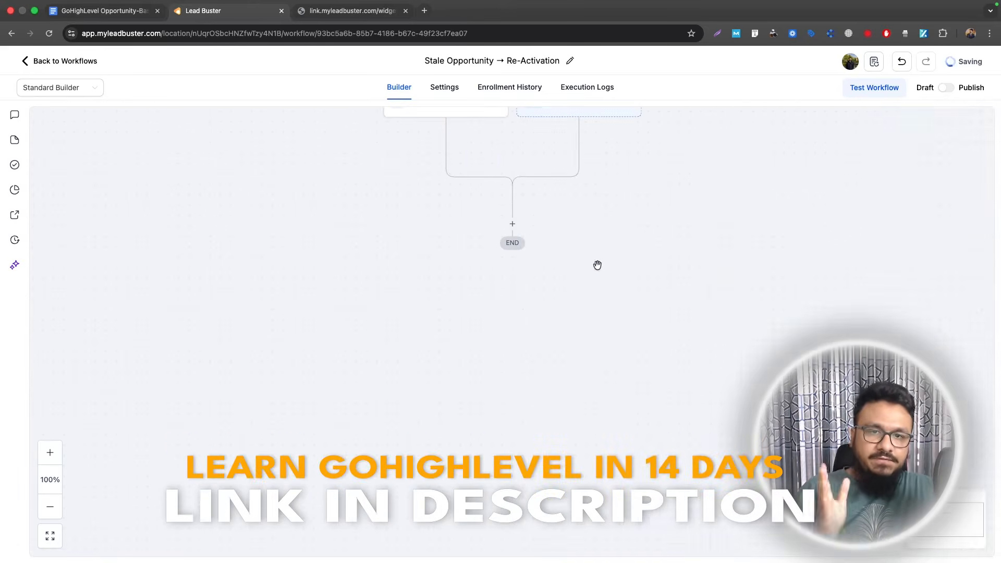
# - Add a Send Email step after the trigger with subject 'Everything okay?'
pyautogui.click(516, 223)
pyautogui.write('email')
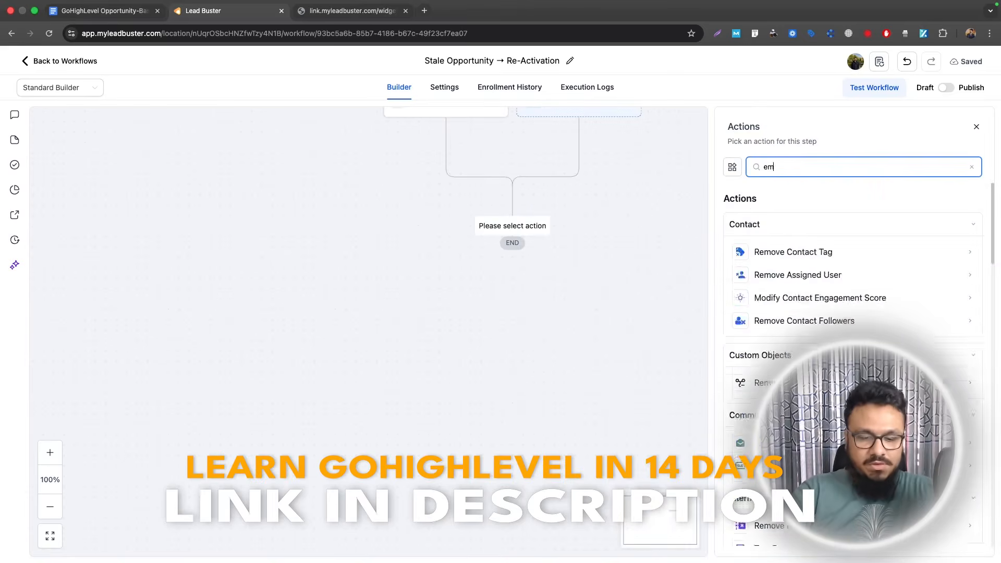
pyautogui.click(775, 252)
pyautogui.click(782, 380)
pyautogui.write('Everything okay?')
# - Start the email message with 'Hi' followed by the contact's first name tag
pyautogui.scroll(-5, 850, 313)
pyautogui.click(782, 323)
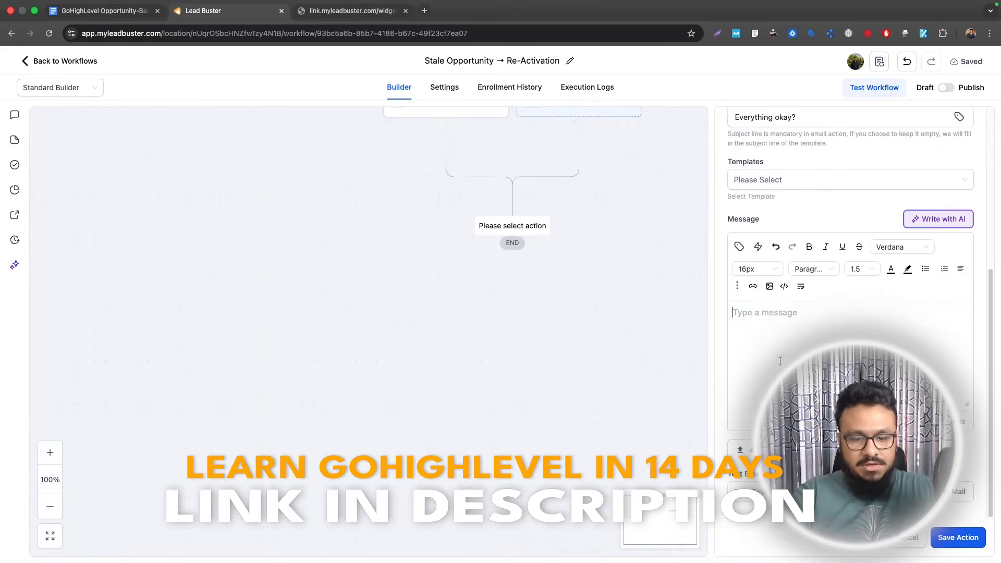
pyautogui.write('Hi')
pyautogui.click(739, 247)
pyautogui.click(638, 153)
pyautogui.click(598, 192)
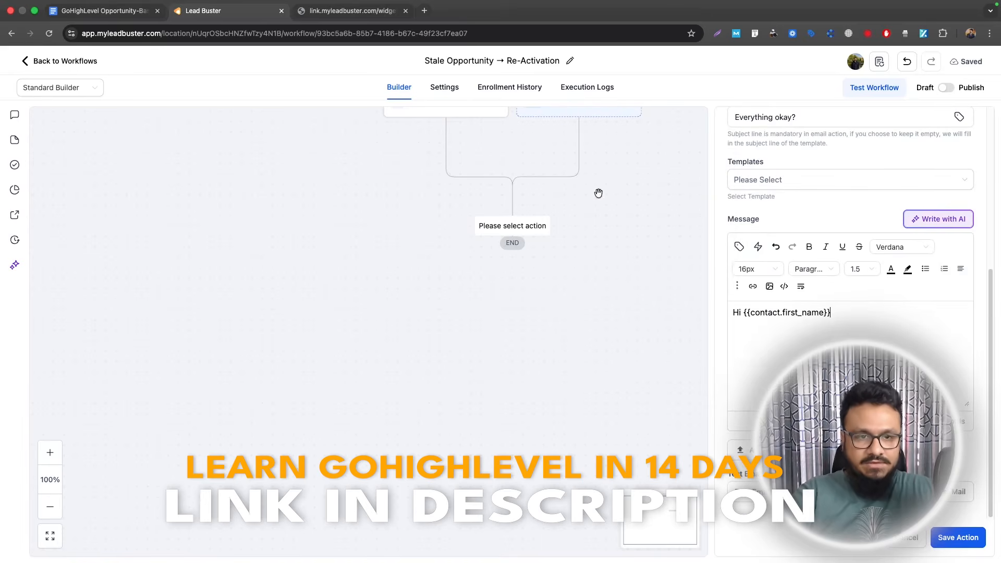
# - Add 'Just checking to see if you have everything you need from us? Let us know' plus a sign-off, and save
pyautogui.press('Return')
pyautogui.press('Return')
pyautogui.write('Just cehck')
pyautogui.press('BackSpace')
pyautogui.press('BackSpace')
pyautogui.press('BackSpace')
pyautogui.press('BackSpace')
pyautogui.write('hecking to see if you have e')
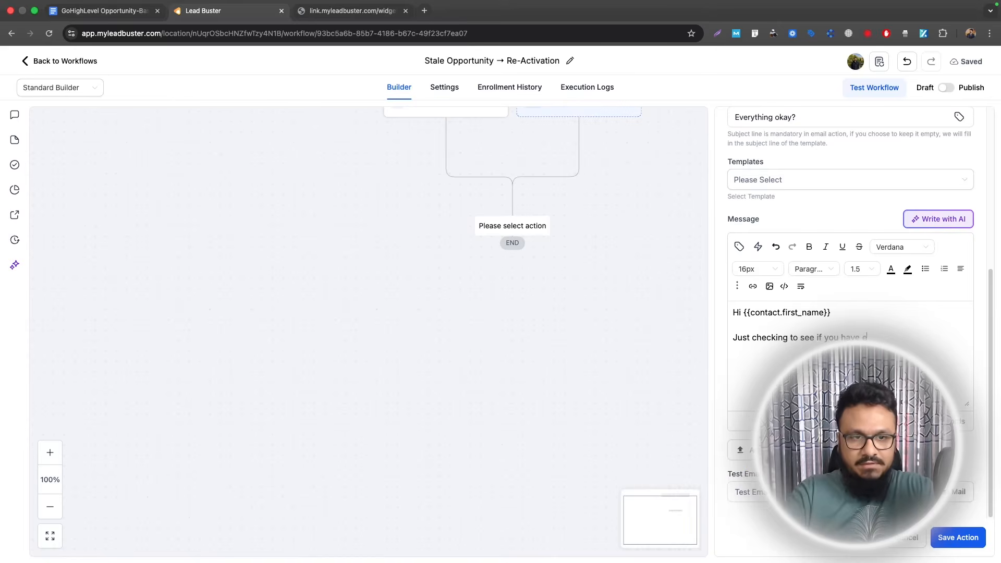
pyautogui.write('verything you need from ')
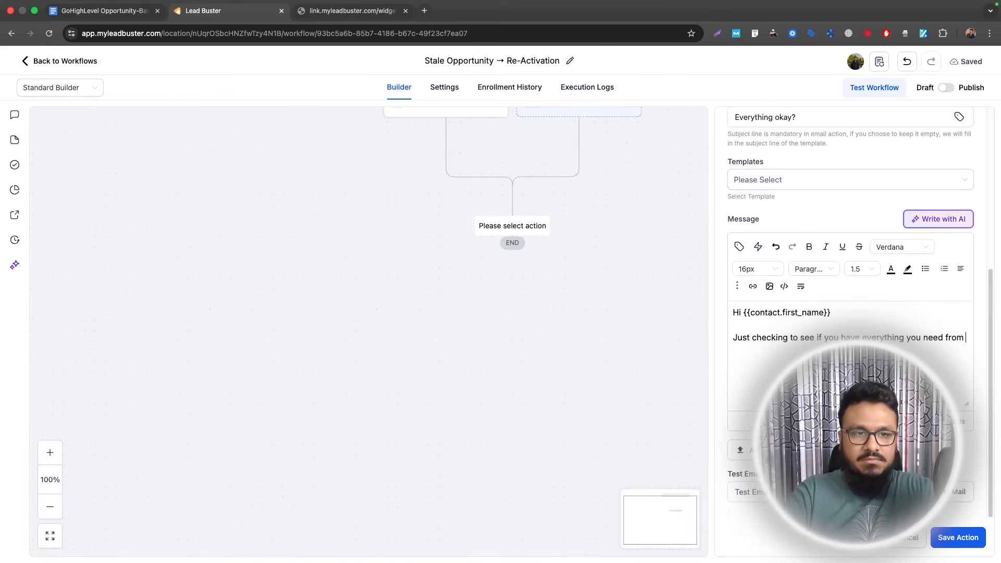
pyautogui.write('us? Let us know if y')
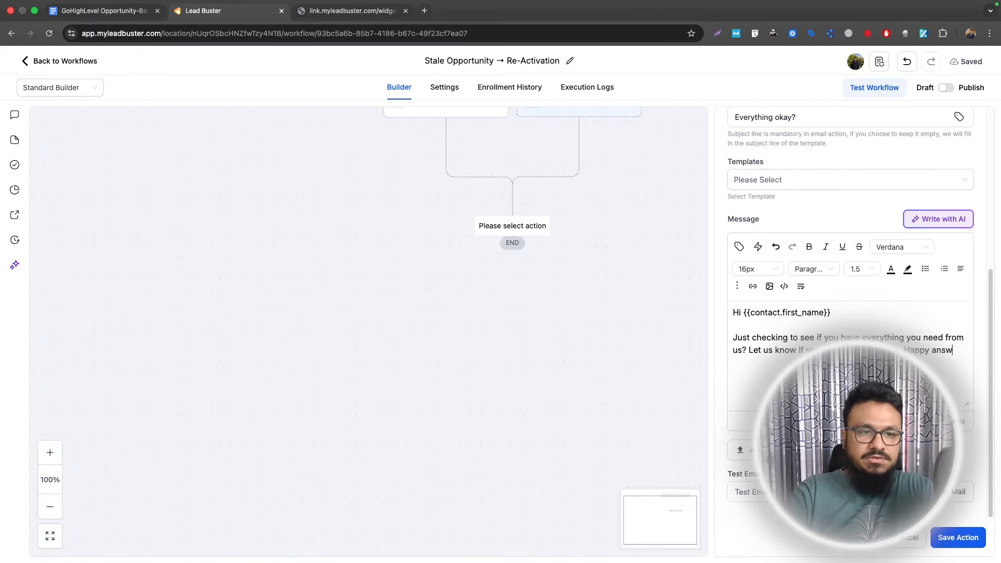
pyautogui.write('Regar')
pyautogui.press('Return')
pyautogui.write('Company')
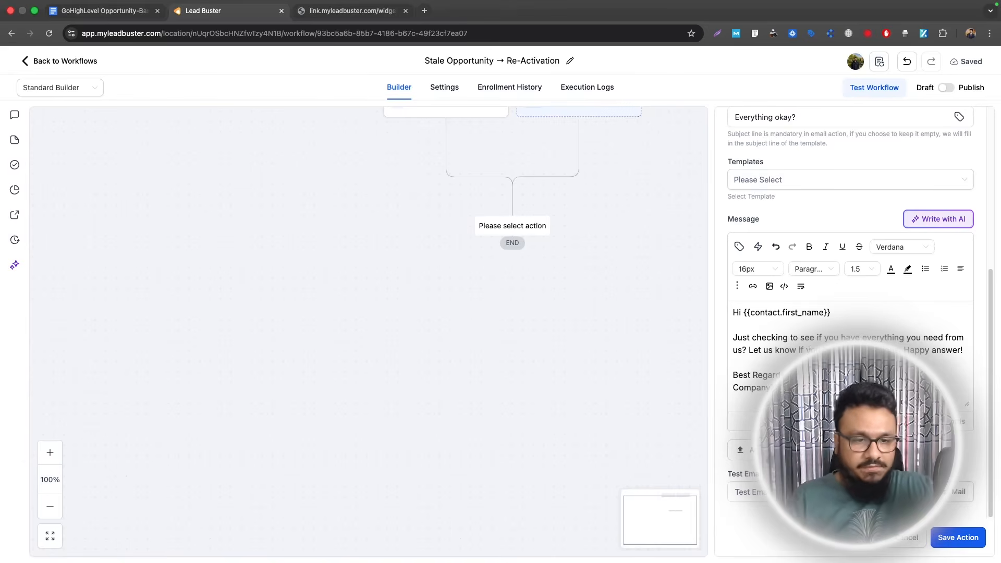
pyautogui.click(958, 537)
pyautogui.click(946, 87)
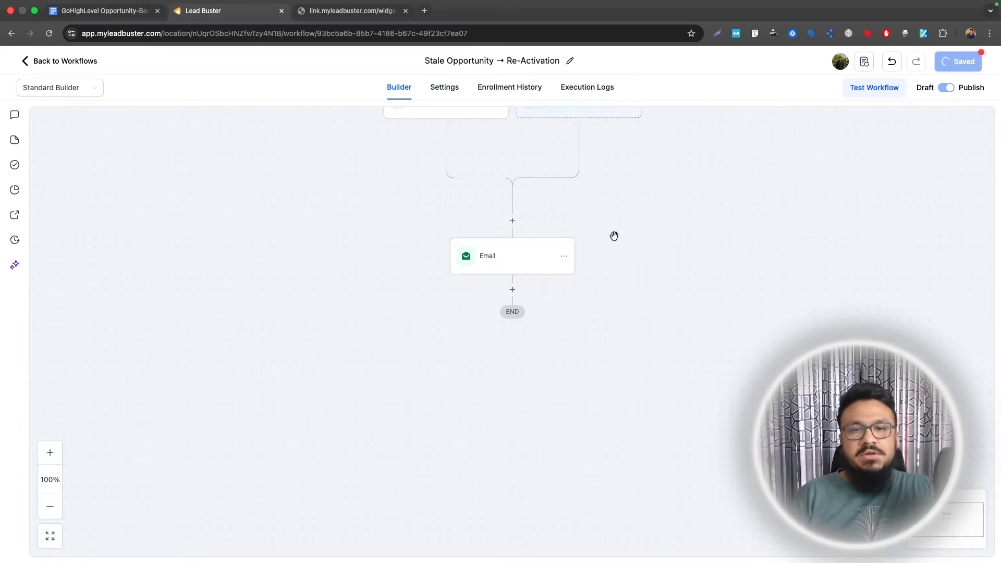
pyautogui.scroll(2, 615, 236)
pyautogui.click(447, 139)
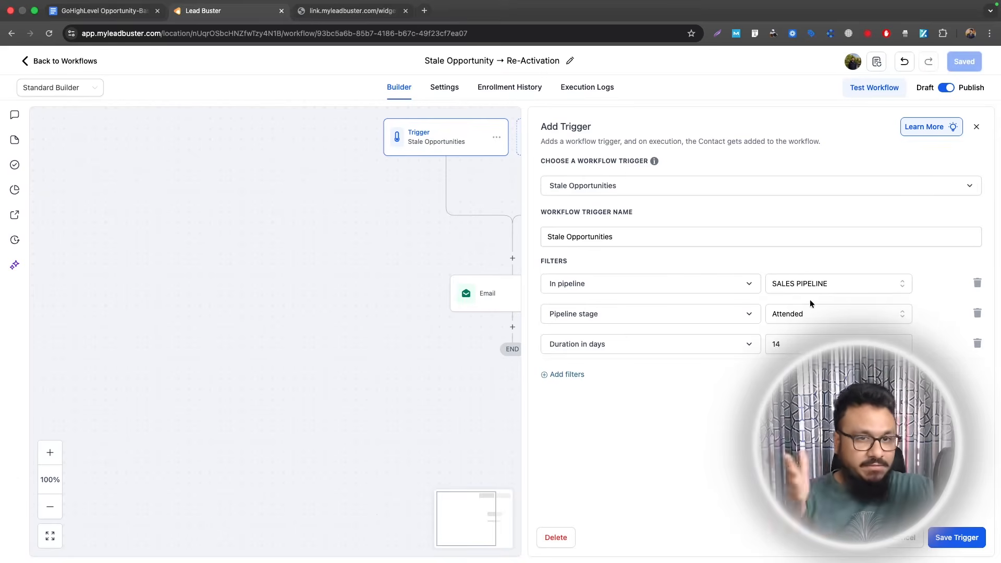
pyautogui.moveTo(425, 322); pyautogui.dragTo(362, 271)
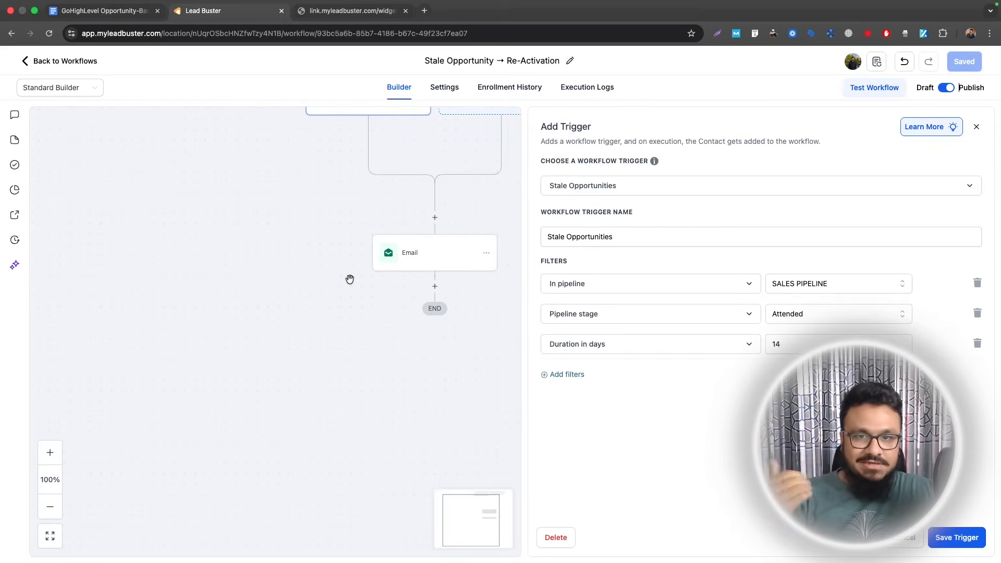
pyautogui.click(976, 127)
pyautogui.click(435, 287)
pyautogui.write('inter')
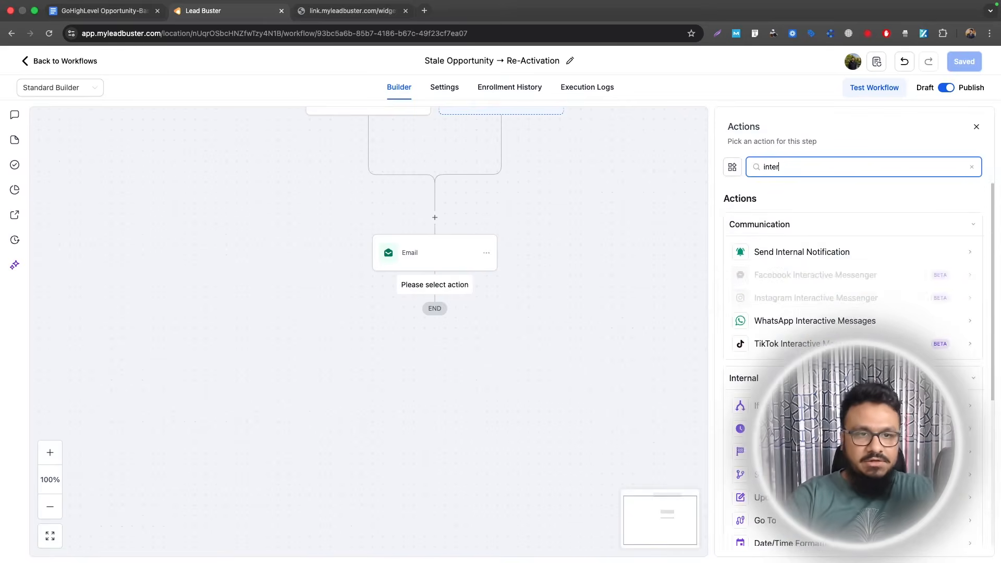
pyautogui.click(882, 252)
pyautogui.click(820, 233)
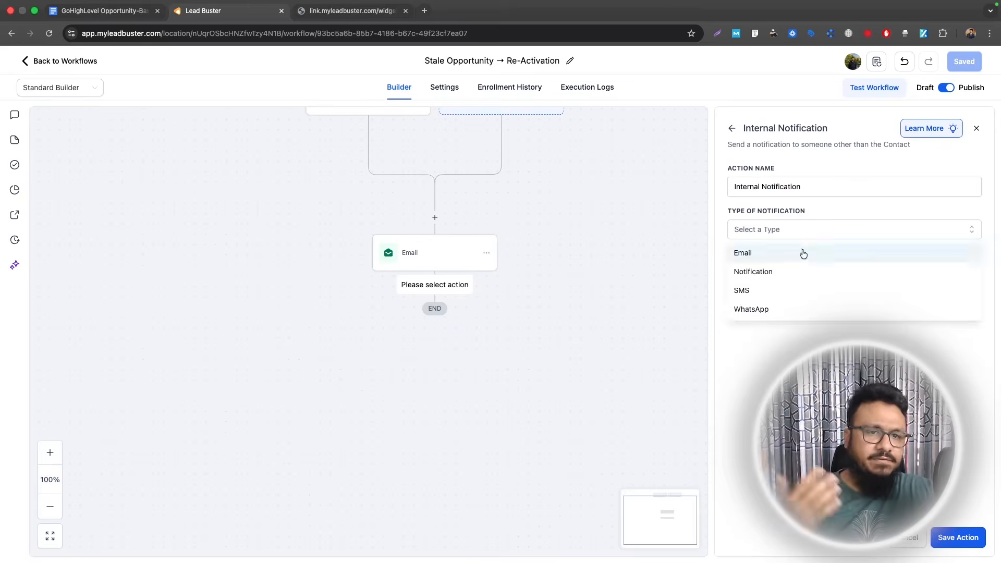
pyautogui.click(802, 252)
pyautogui.scroll(-10, 807, 249)
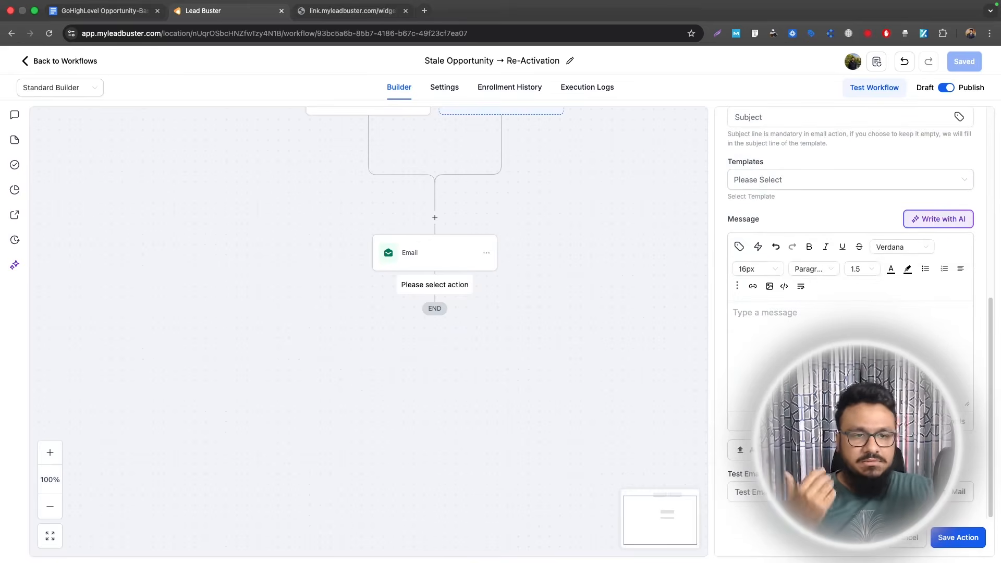
pyautogui.scroll(10, 896, 284)
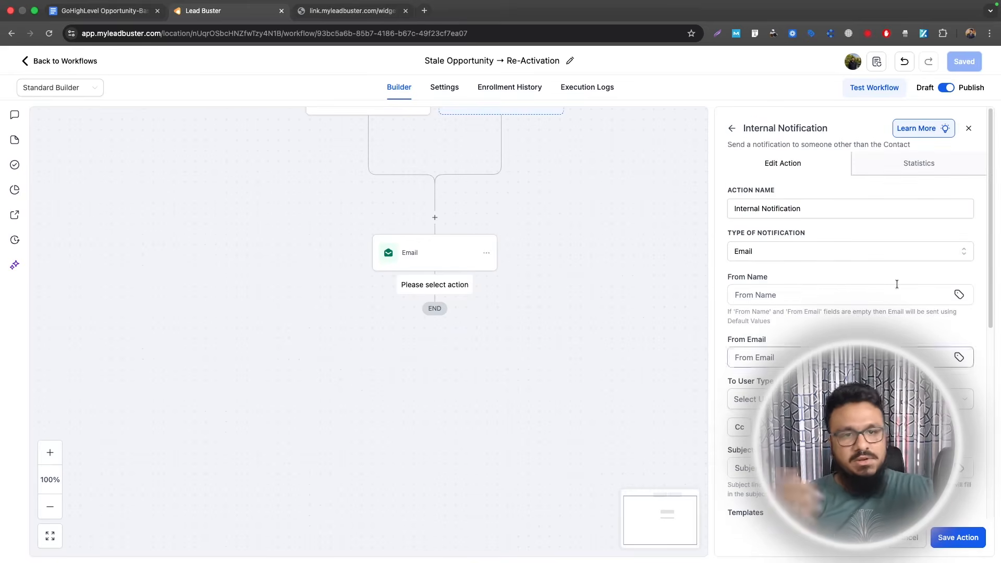
pyautogui.click(968, 130)
pyautogui.click(572, 336)
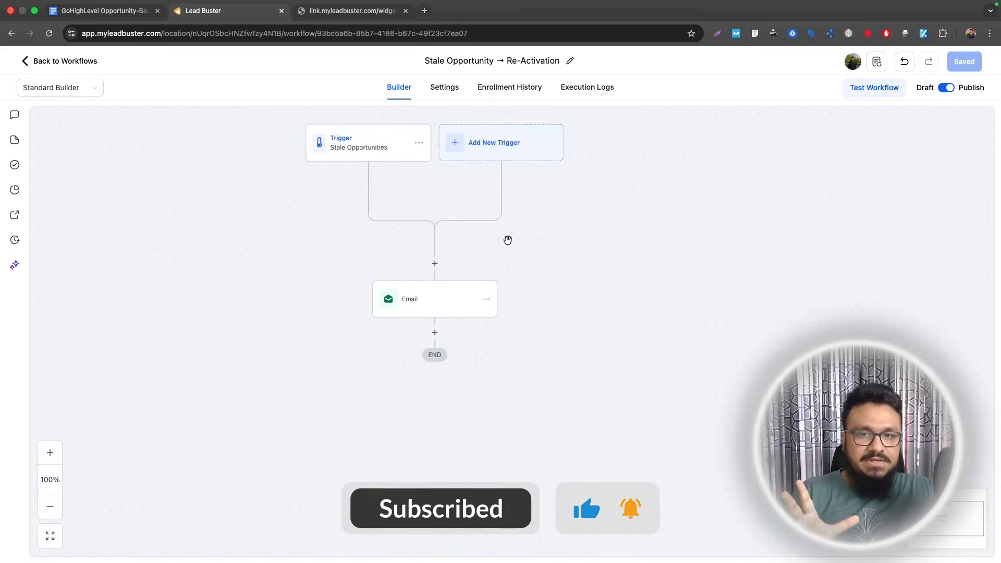
pyautogui.moveTo(505, 247); pyautogui.dragTo(530, 235)
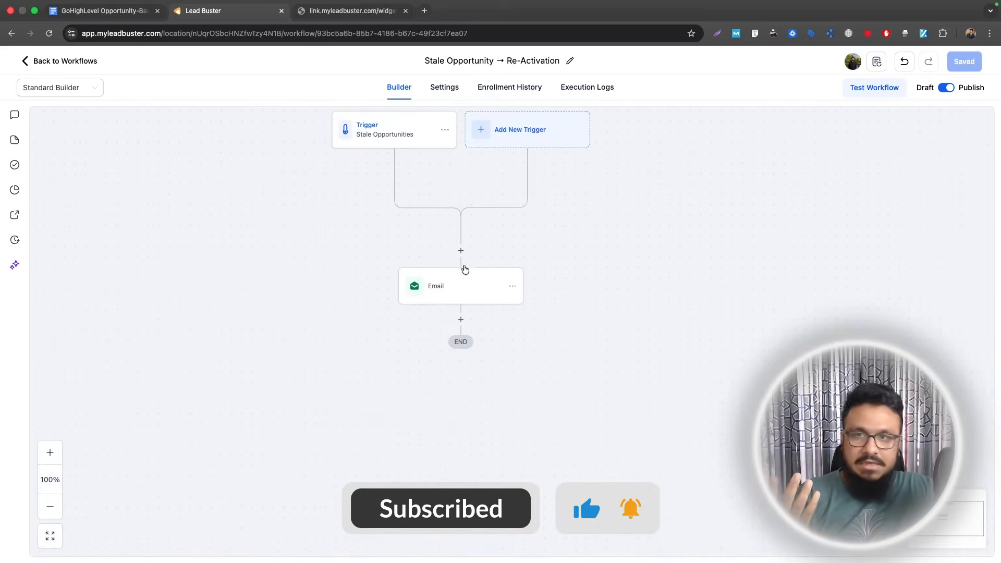
pyautogui.click(103, 7)
pyautogui.click(473, 12)
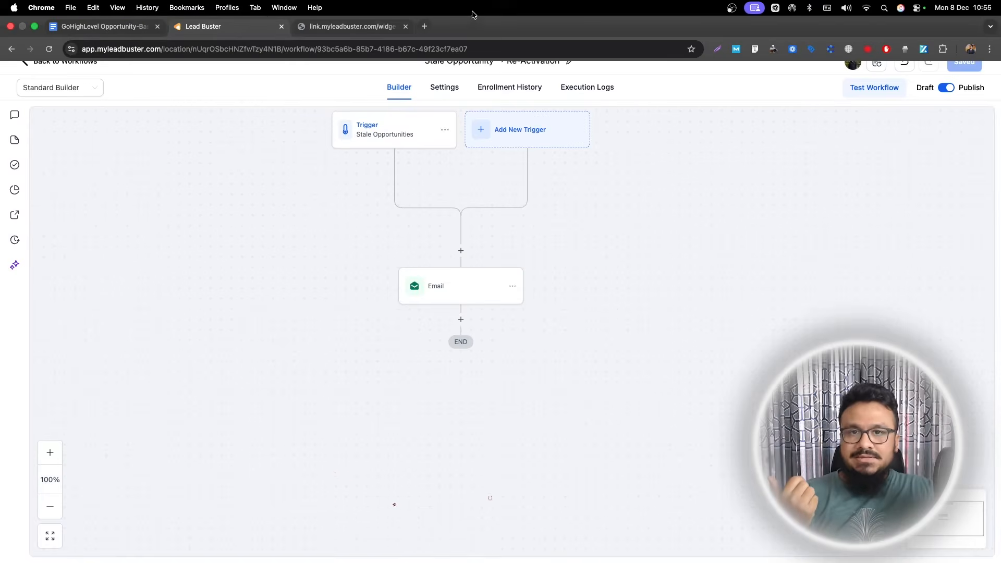
pyautogui.click(113, 19)
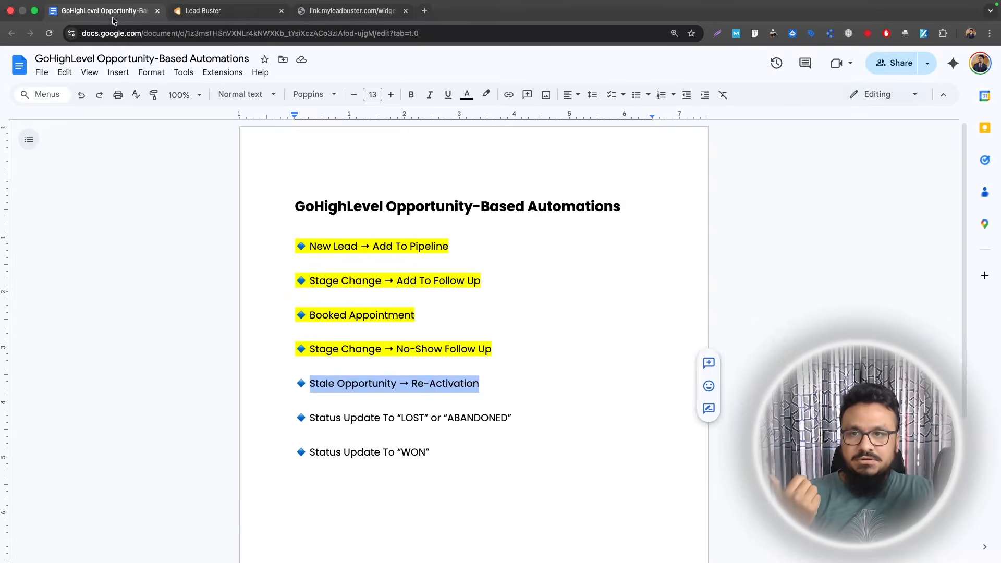
pyautogui.moveTo(479, 383); pyautogui.dragTo(288, 378)
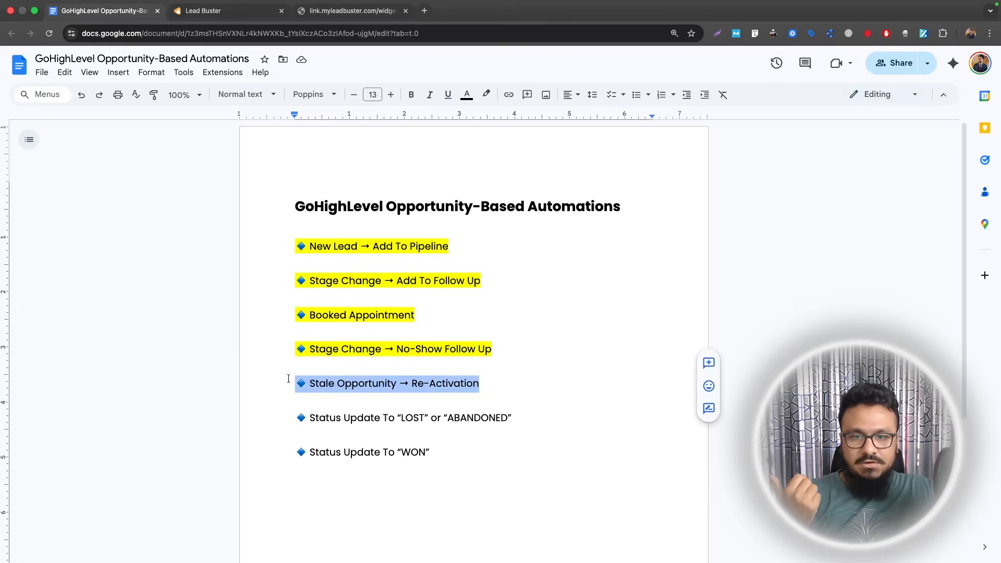
pyautogui.moveTo(480, 383); pyautogui.dragTo(258, 240)
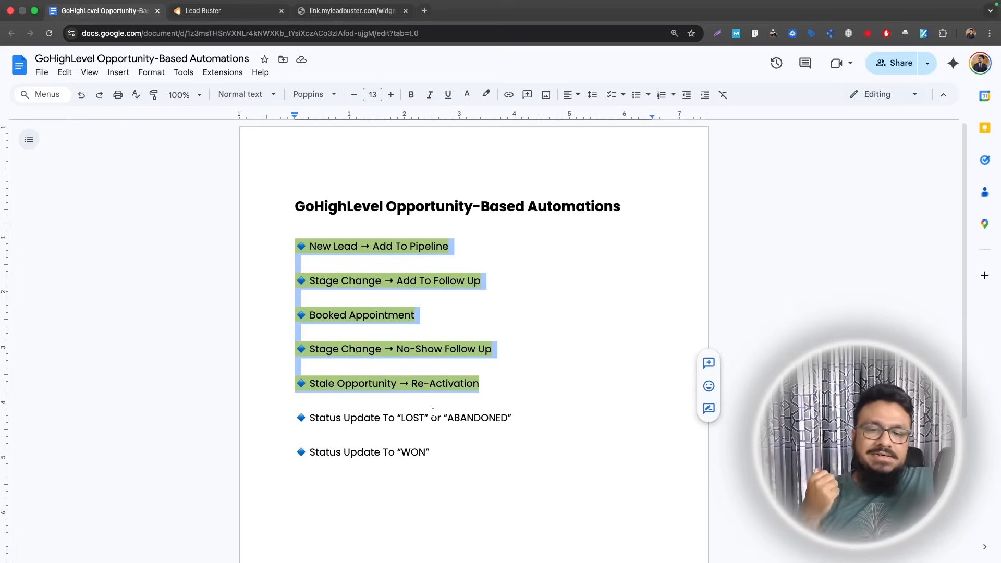
pyautogui.click(208, 9)
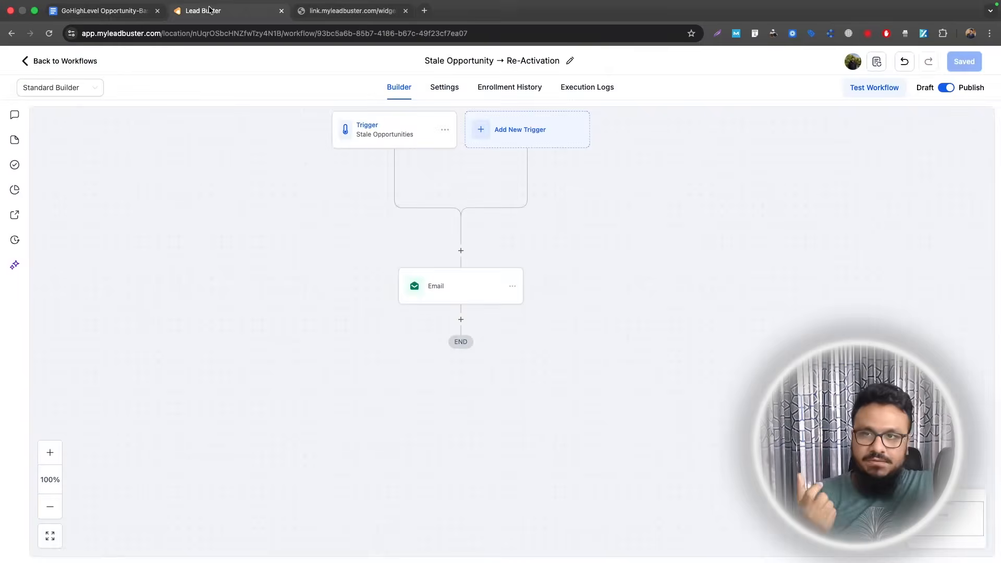
# - Open the sample opportunity, pick Lost status, then cancel without saving
pyautogui.click(74, 266)
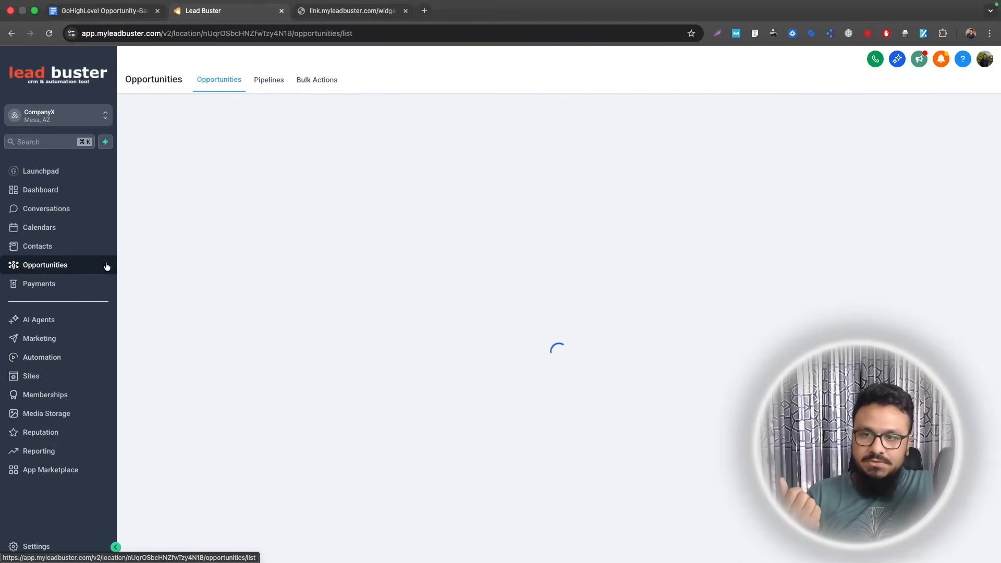
pyautogui.click(829, 239)
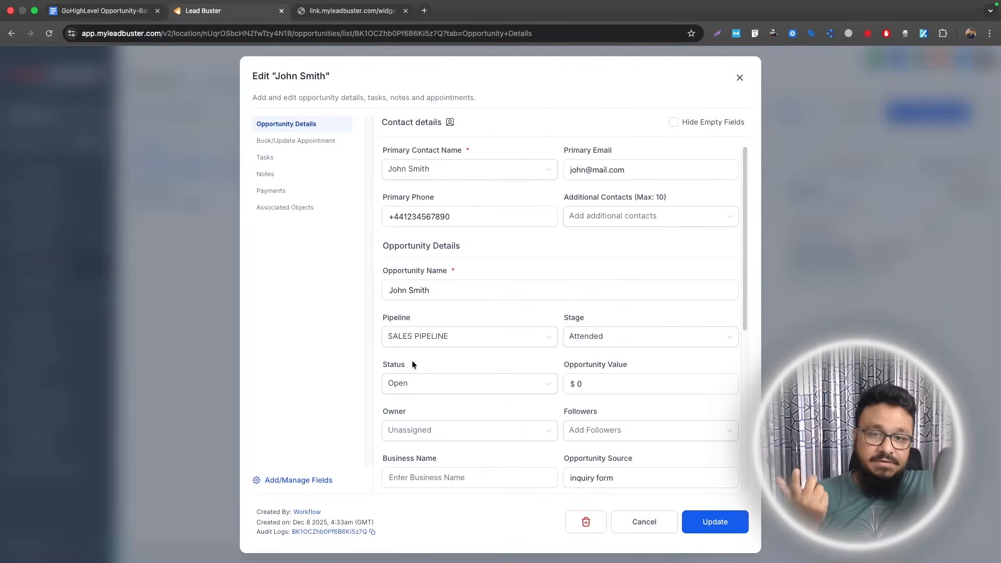
pyautogui.click(406, 382)
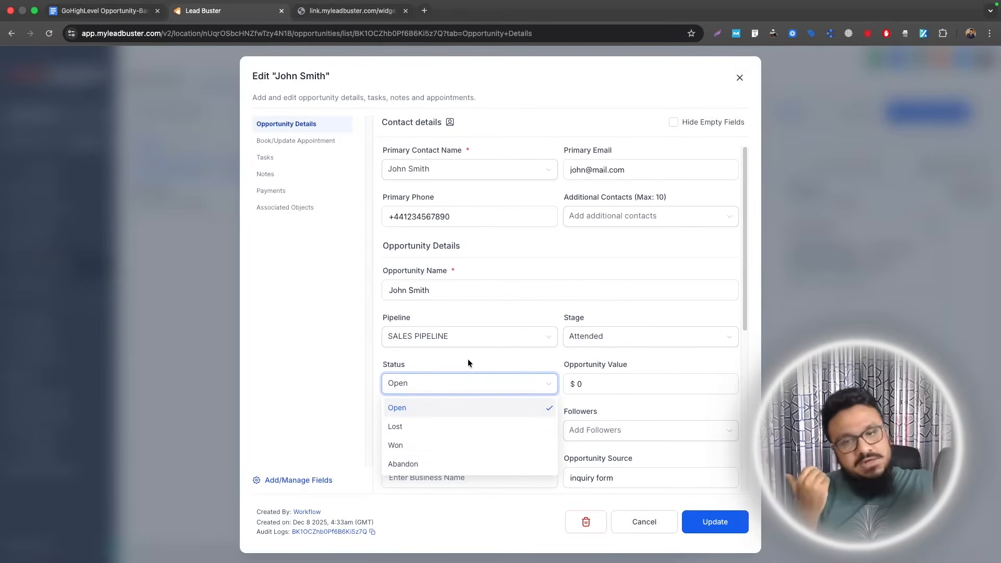
pyautogui.click(417, 427)
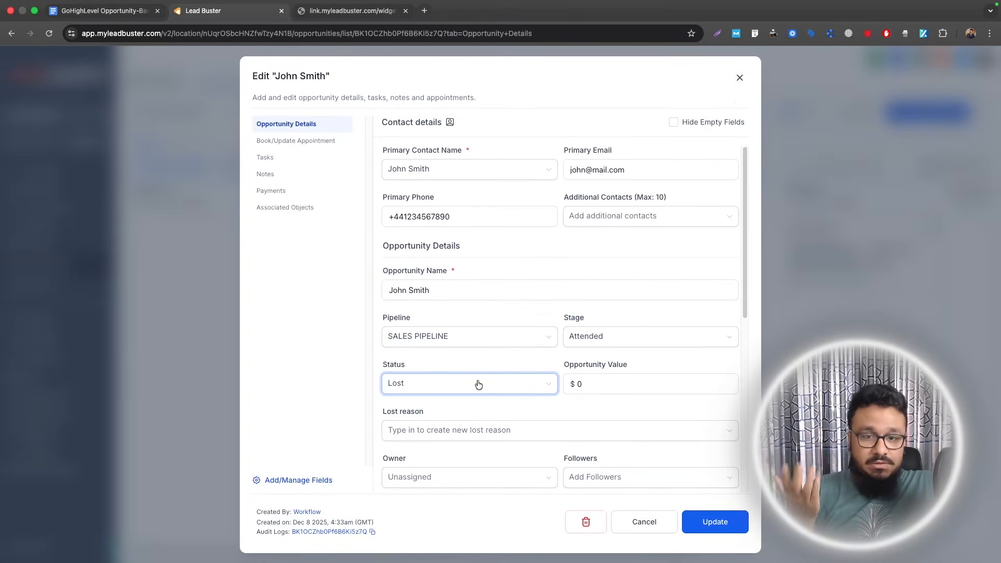
pyautogui.click(739, 77)
# - Drag the Attended card to preview the lost and abandoned drop zones, then go to Automation
pyautogui.moveTo(853, 239)
pyautogui.mouseDown()
pyautogui.moveTo(816, 260)
pyautogui.moveTo(798, 324)
pyautogui.moveTo(777, 327)
pyautogui.moveTo(780, 531)
pyautogui.moveTo(603, 461)
pyautogui.moveTo(597, 511)
pyautogui.moveTo(294, 520)
pyautogui.moveTo(290, 533)
pyautogui.moveTo(837, 239)
pyautogui.mouseUp()
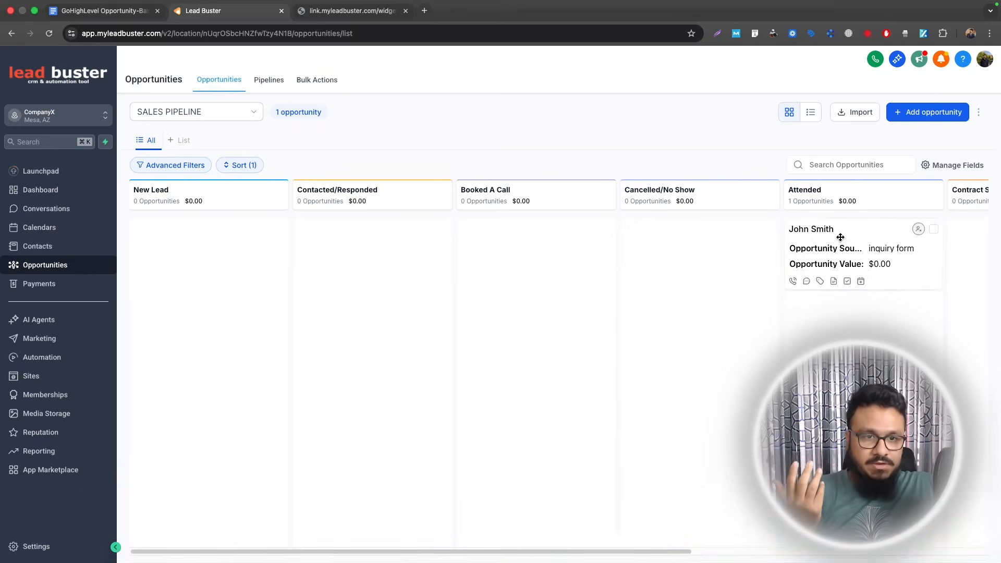
pyautogui.click(846, 241)
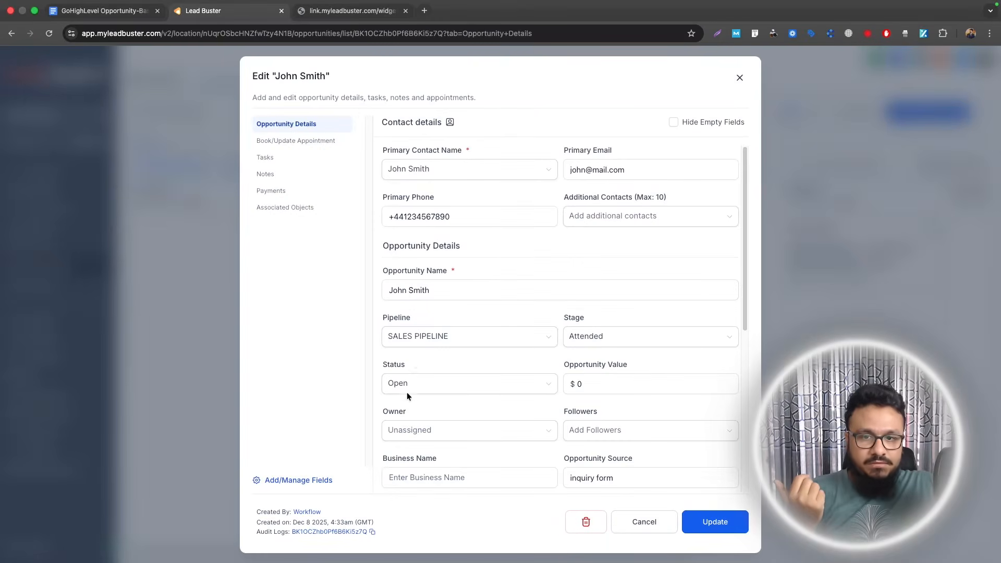
pyautogui.click(406, 388)
pyautogui.click(740, 78)
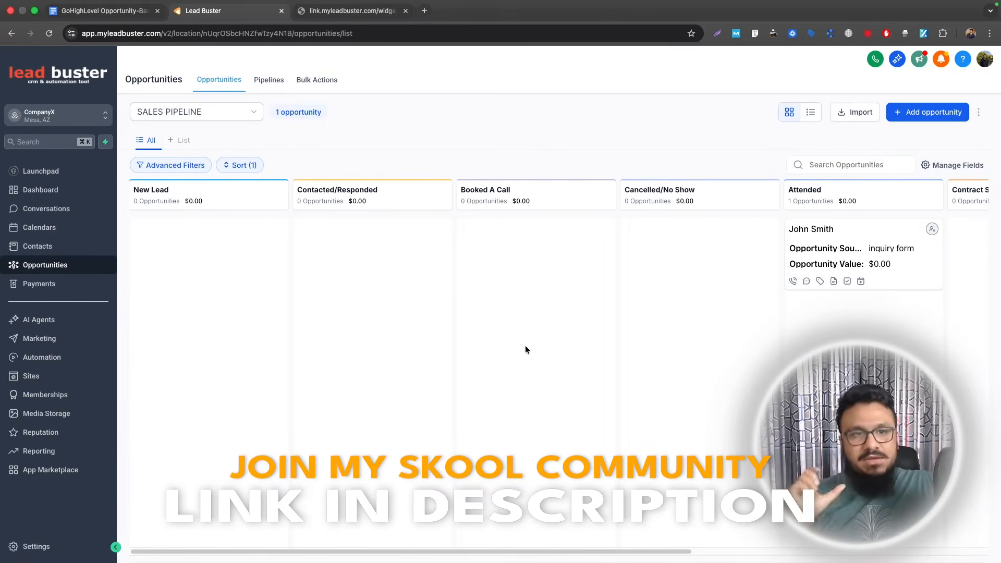
pyautogui.moveTo(799, 250)
pyautogui.mouseDown()
pyautogui.moveTo(829, 271)
pyautogui.moveTo(263, 548)
pyautogui.moveTo(796, 237)
pyautogui.mouseUp()
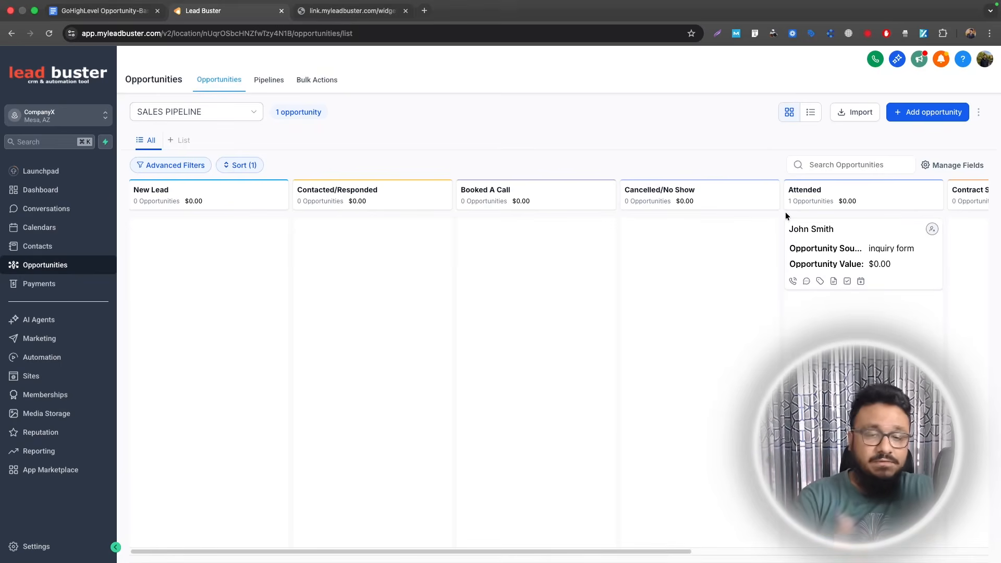
pyautogui.moveTo(905, 249); pyautogui.dragTo(860, 248)
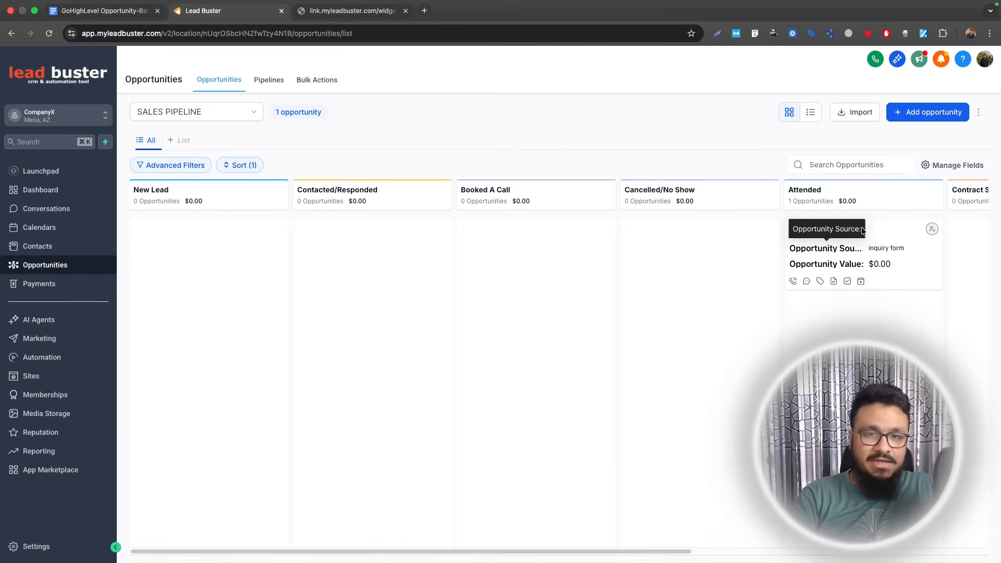
pyautogui.click(52, 359)
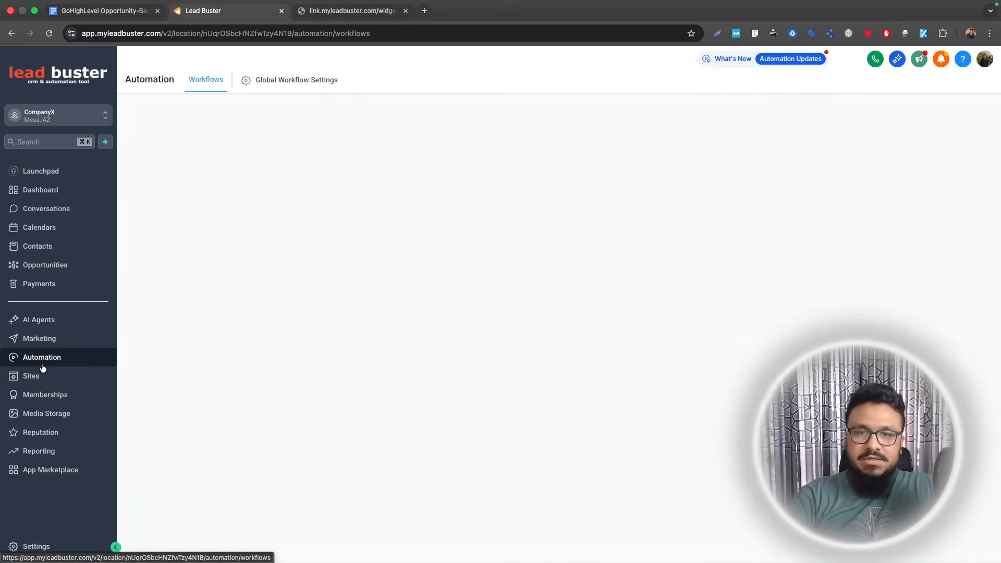
# - Create a blank workflow in Opportunities Automation named 'LOST LEAD - Delete From Pipeline'
pyautogui.click(215, 249)
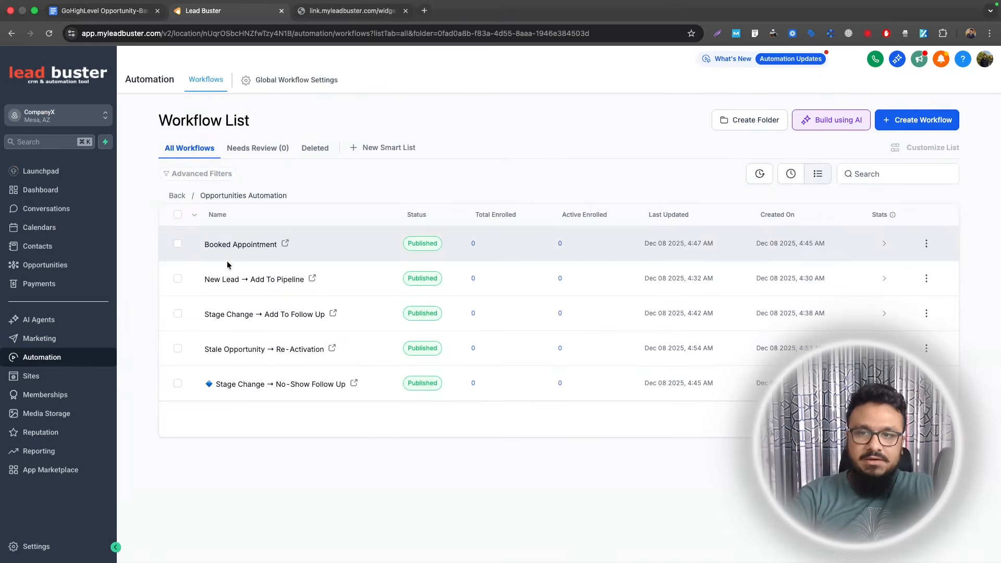
pyautogui.click(921, 121)
pyautogui.click(834, 141)
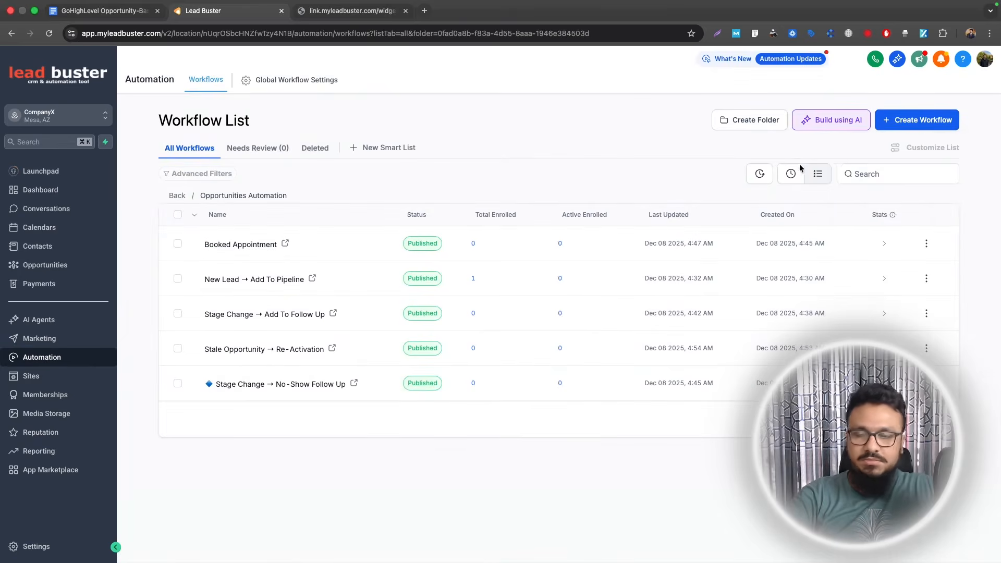
pyautogui.write('L')
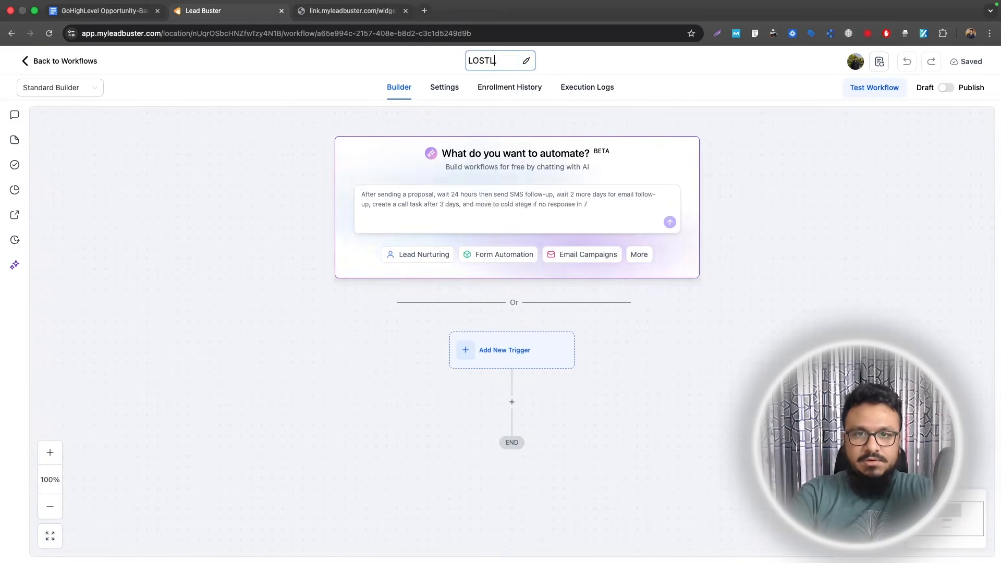
pyautogui.write('OST LEAD - Delete From Pipeline')
pyautogui.press('Return')
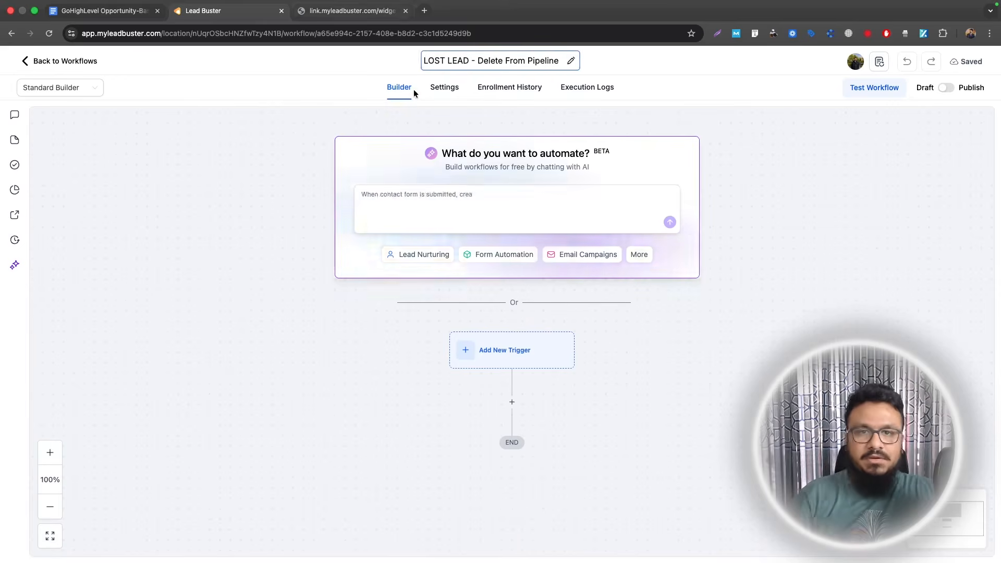
# - Add an Opportunity status changed trigger filtered to the SALES PIPELINE
pyautogui.click(512, 150)
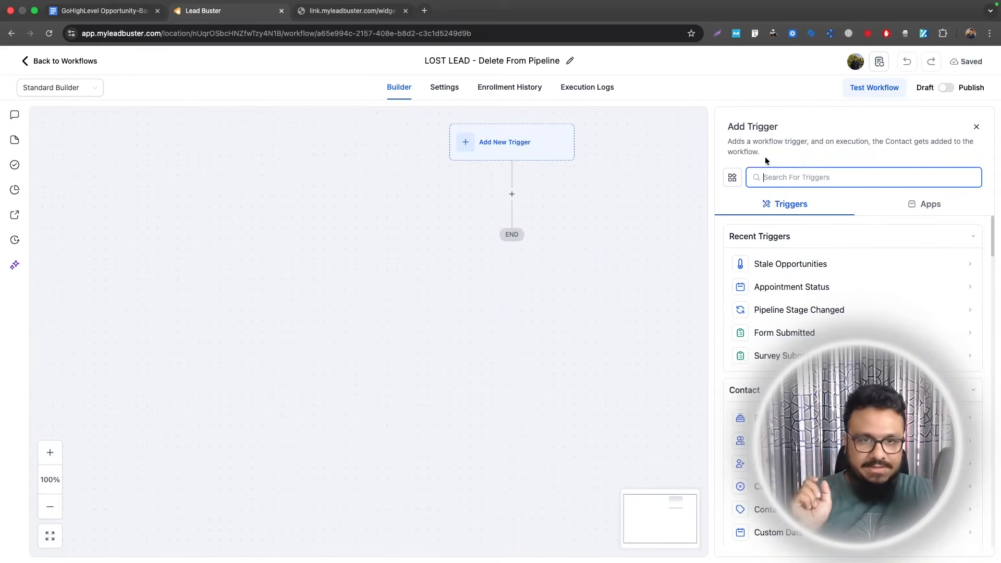
pyautogui.write('status')
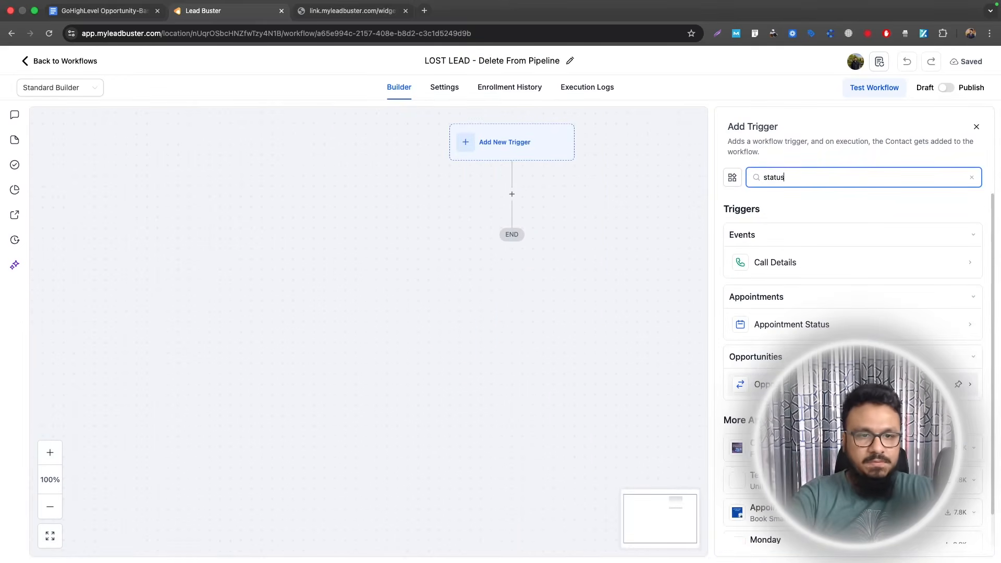
pyautogui.click(761, 385)
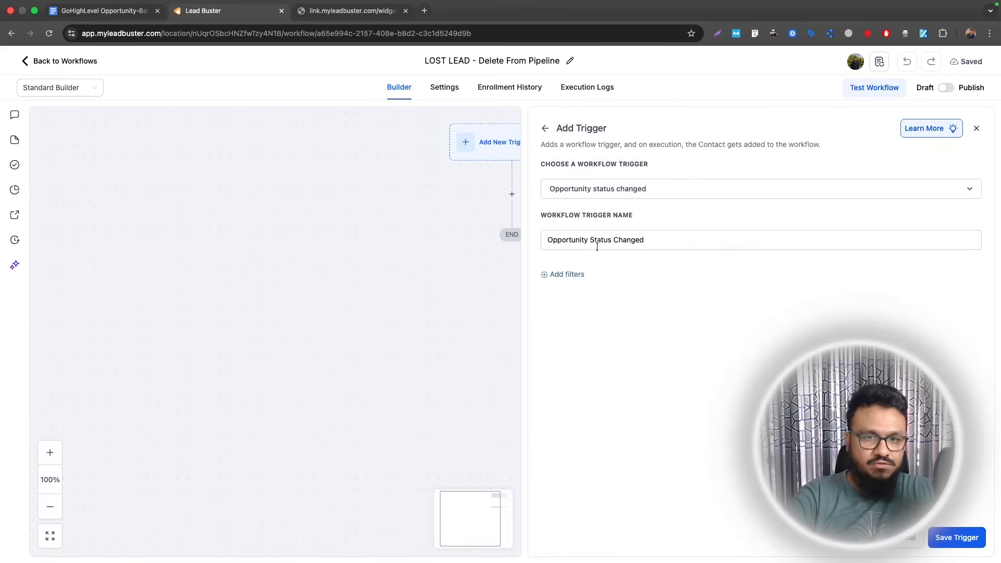
pyautogui.click(567, 274)
pyautogui.click(574, 286)
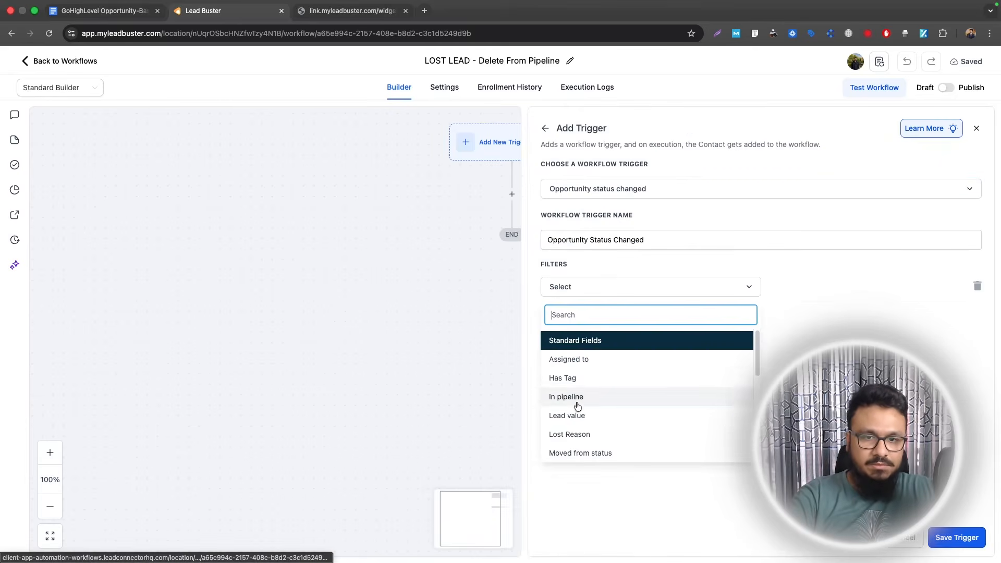
pyautogui.click(575, 398)
pyautogui.click(805, 286)
# - Add a second trigger filter matching opportunities moved to status lost
pyautogui.click(812, 335)
pyautogui.click(565, 317)
pyautogui.click(564, 318)
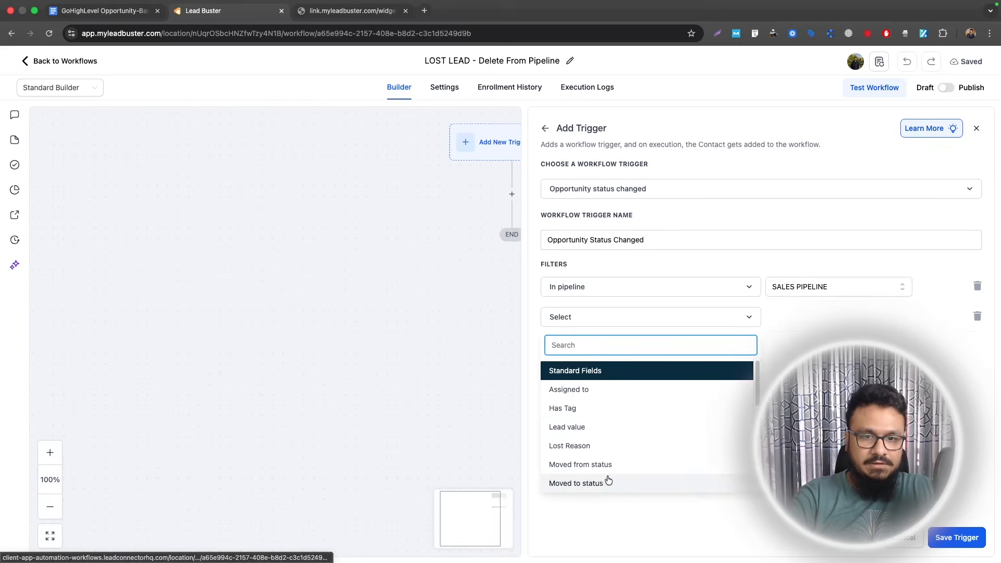
pyautogui.scroll(-1, 609, 465)
pyautogui.click(587, 466)
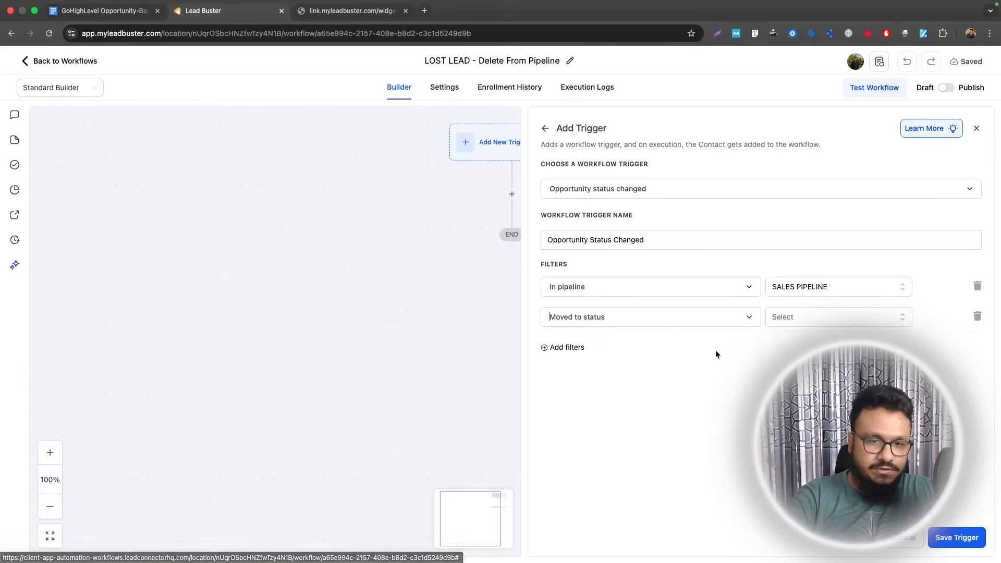
pyautogui.click(784, 315)
pyautogui.click(787, 341)
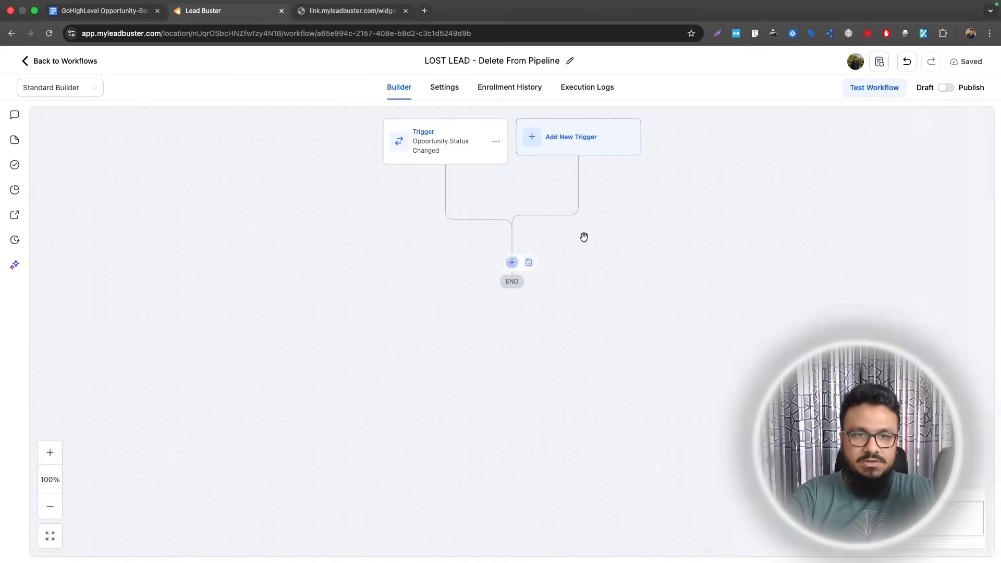
# - Add a Remove Opportunity action removing all the contact's opportunities in SALES PIPELINE
pyautogui.click(512, 261)
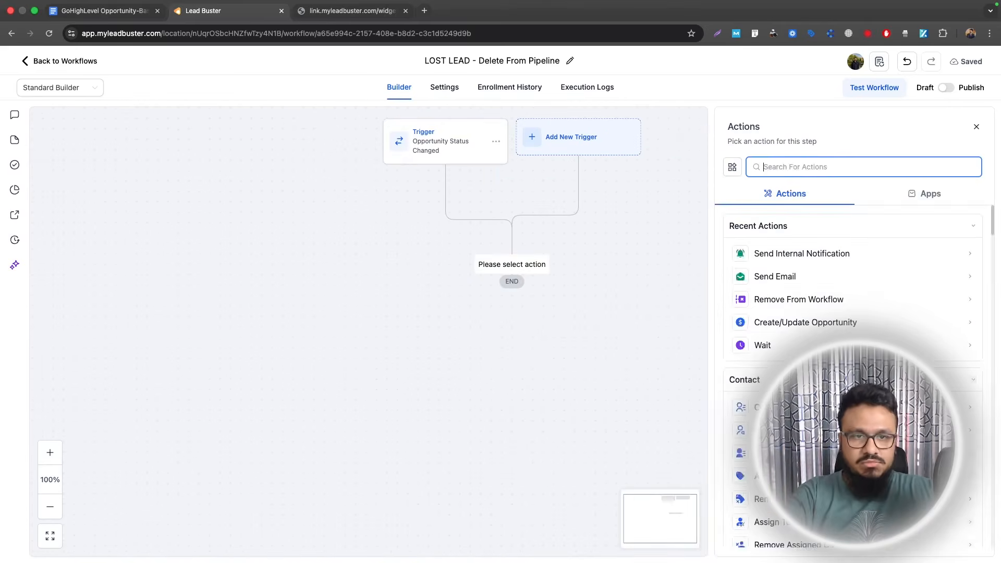
pyautogui.write('remove')
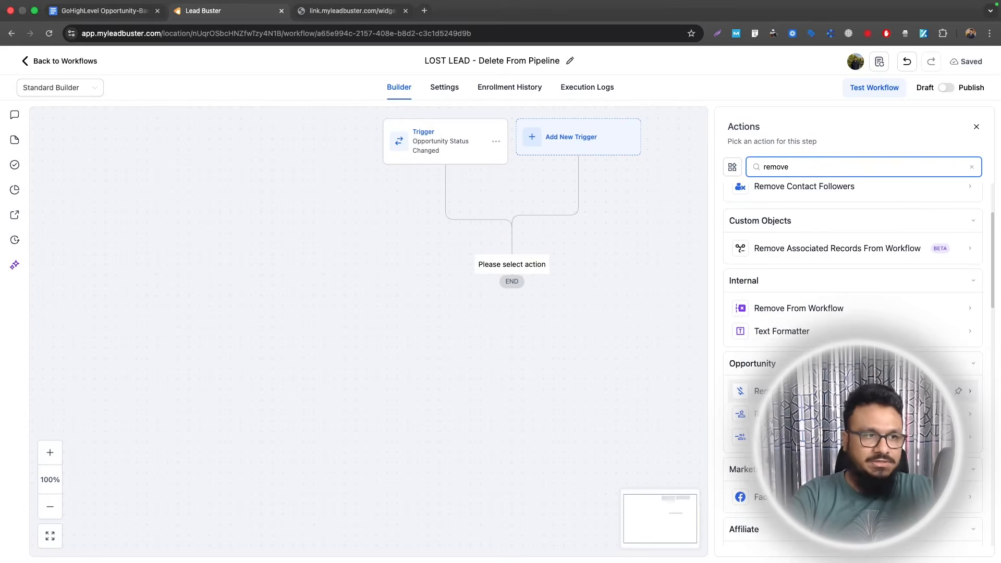
pyautogui.scroll(-6, 789, 389)
pyautogui.scroll(2, 788, 229)
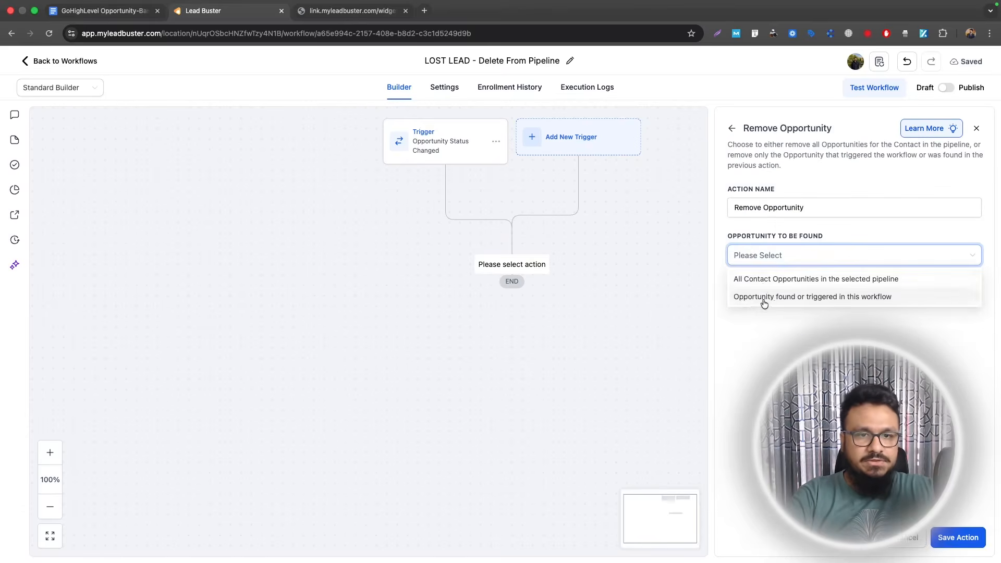
pyautogui.click(819, 279)
pyautogui.click(814, 299)
pyautogui.click(808, 343)
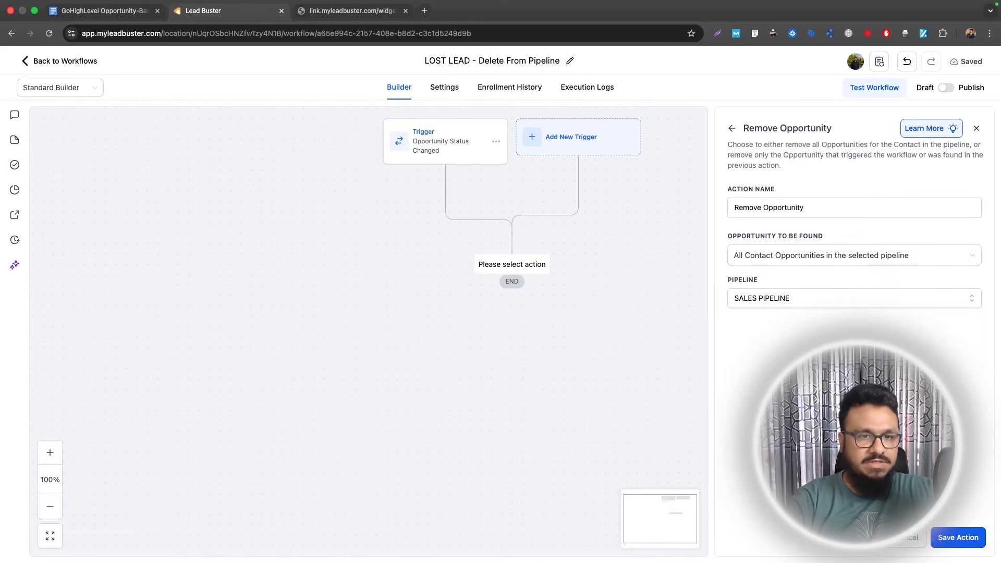
pyautogui.click(958, 538)
# - Publish and save the LOST LEAD workflow, then return to the workflow list
pyautogui.click(946, 87)
pyautogui.click(976, 62)
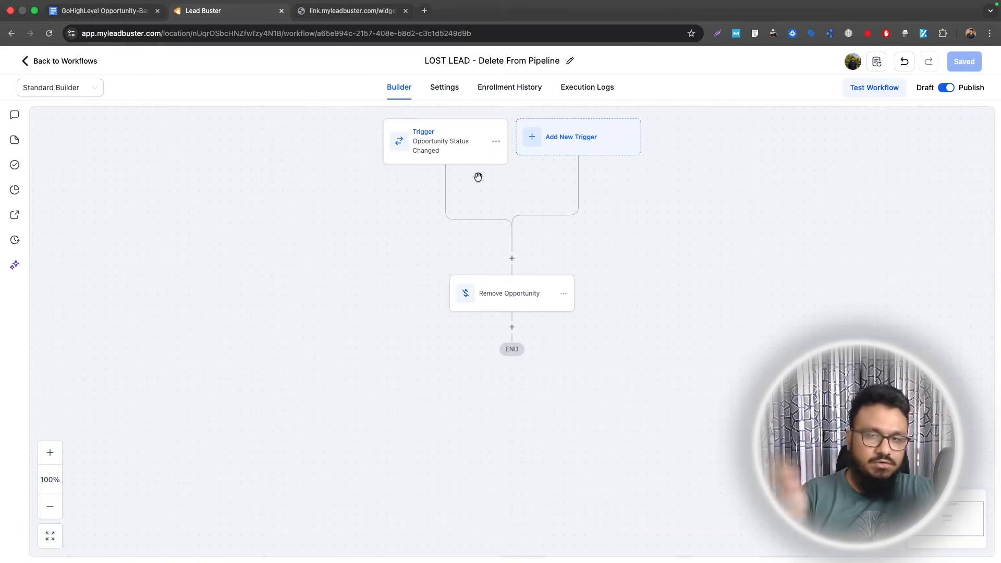
pyautogui.click(62, 61)
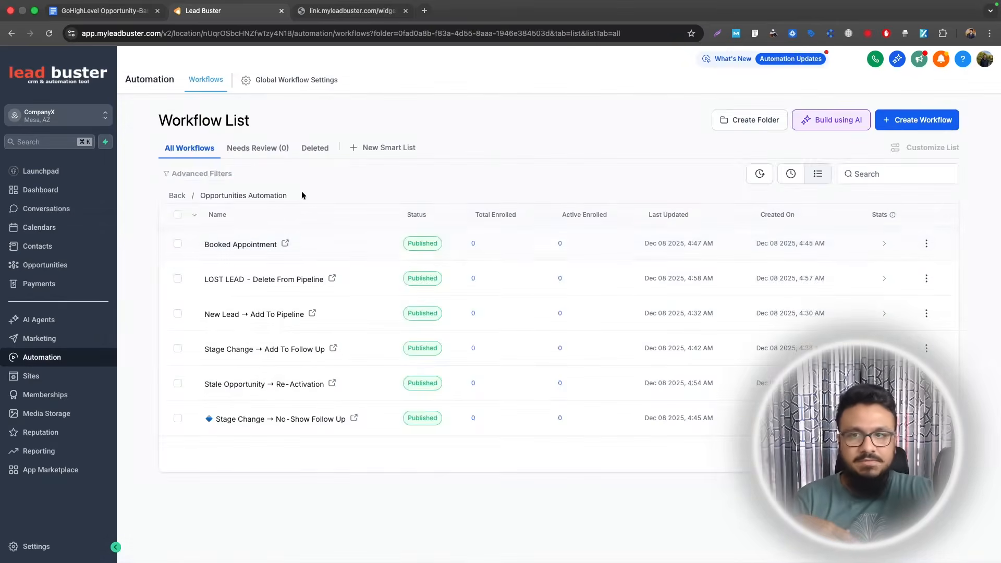
# - Create a new ABANDONED pipeline, trimming its default stages down to one renamed stage
pyautogui.click(44, 265)
pyautogui.click(267, 83)
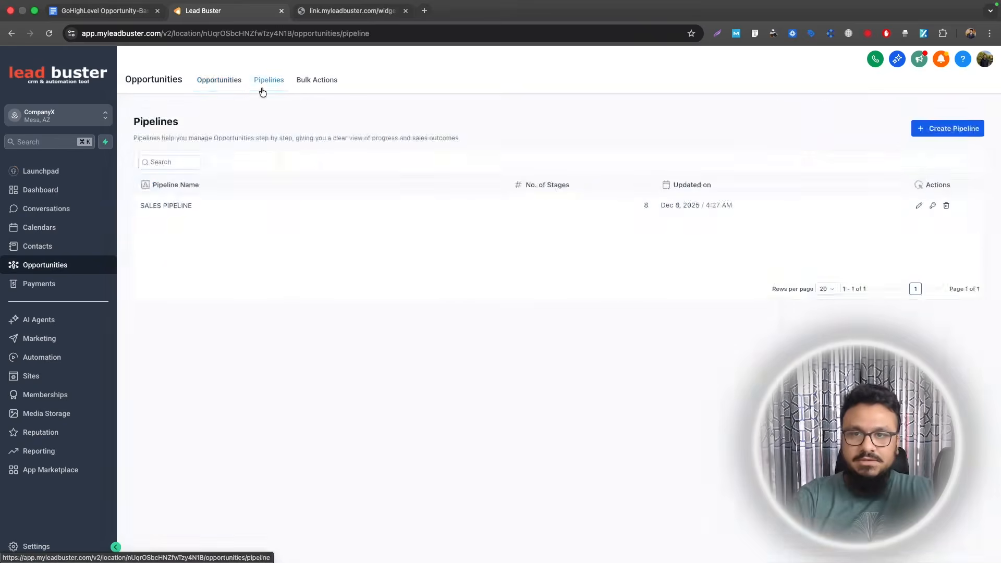
pyautogui.click(955, 135)
pyautogui.write('A')
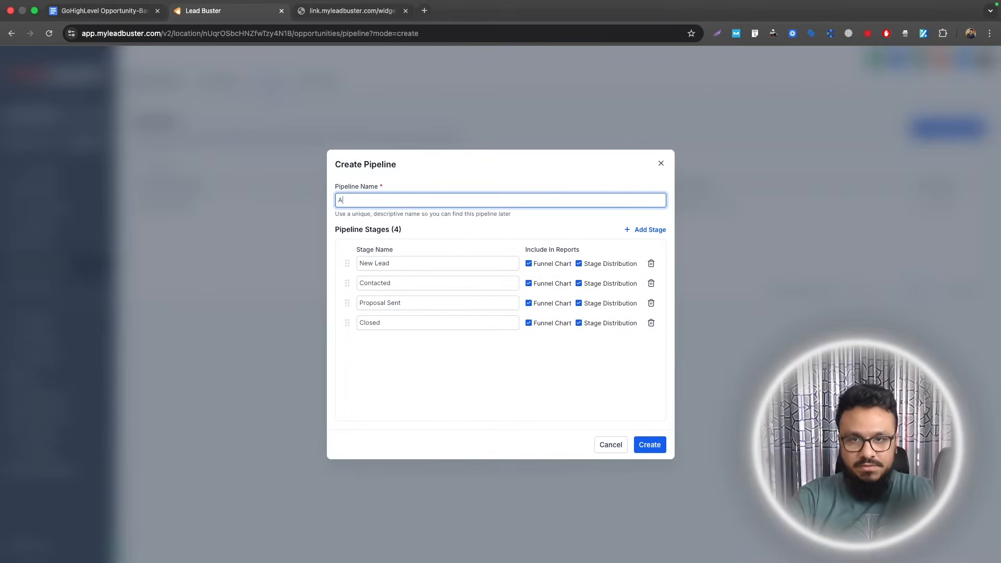
pyautogui.click(651, 283)
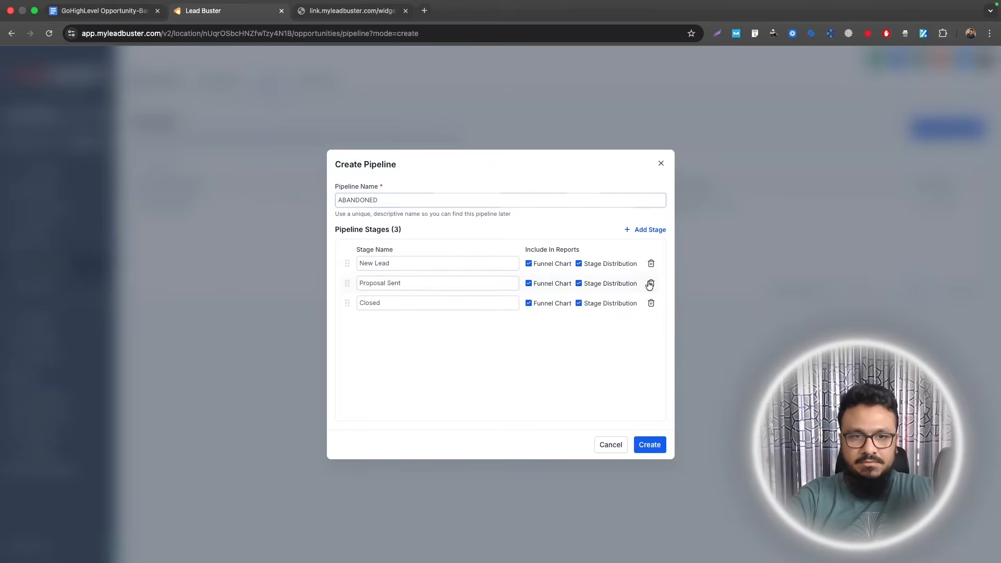
pyautogui.click(650, 283)
pyautogui.click(651, 283)
pyautogui.doubleClick(393, 262)
pyautogui.write('Aba')
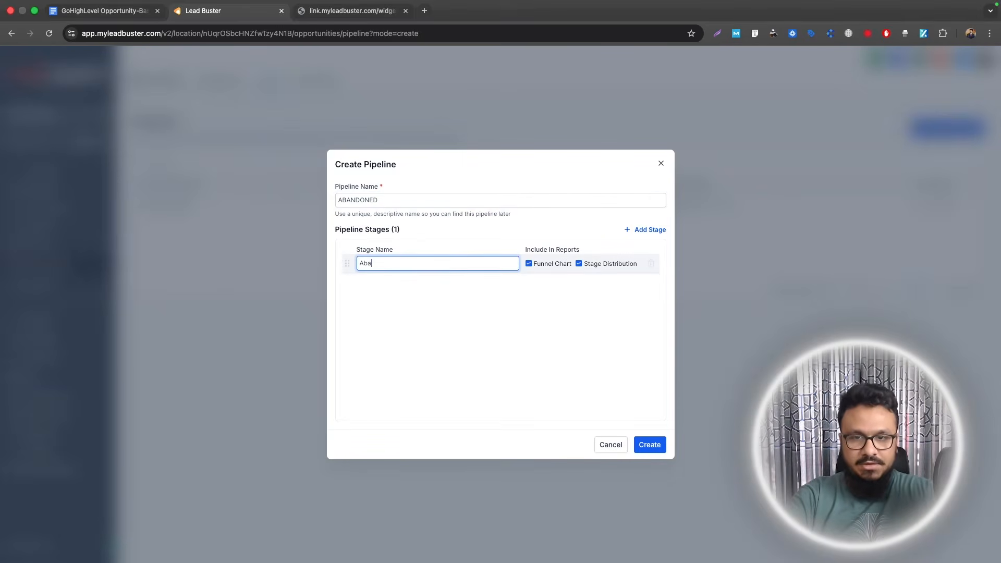
pyautogui.write('eads')
pyautogui.press('Return')
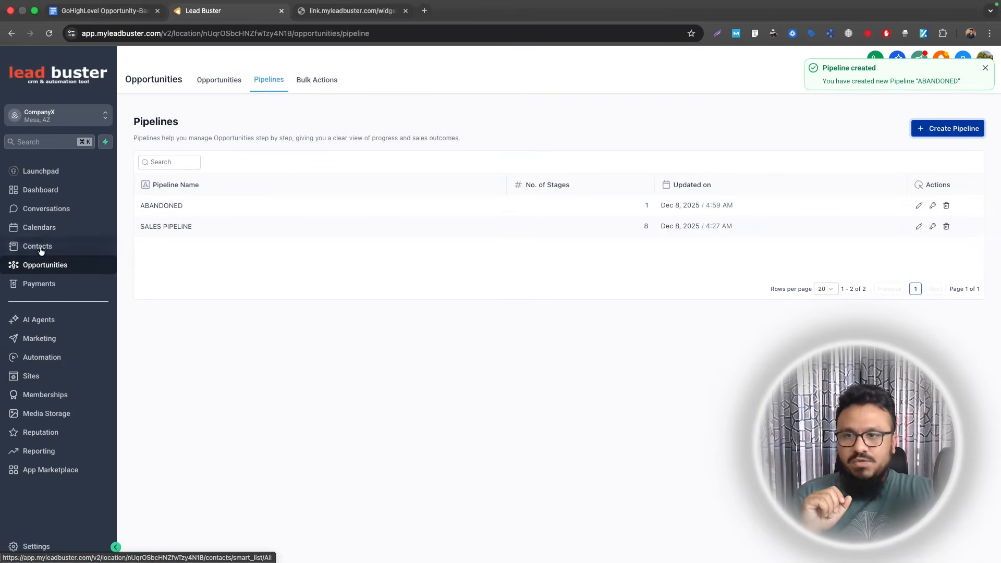
# - Check the empty ABANDONED pipeline board, then start a new workflow from scratch
pyautogui.click(52, 268)
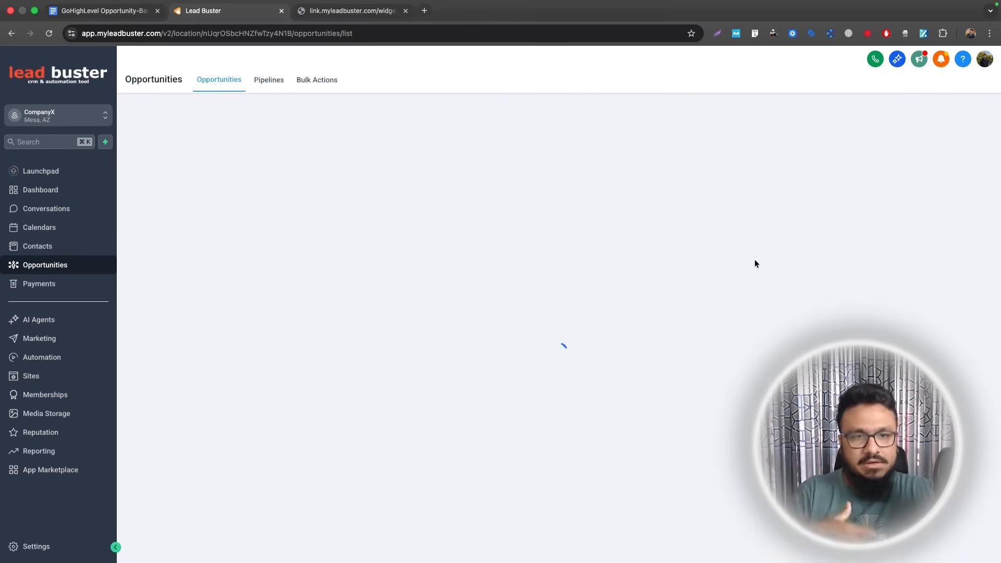
pyautogui.moveTo(853, 250); pyautogui.dragTo(829, 251)
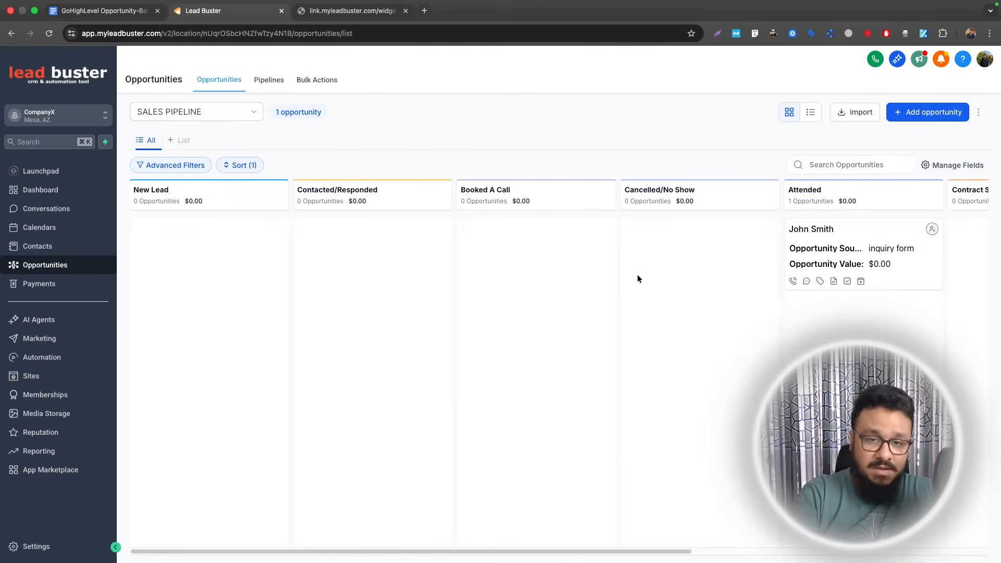
pyautogui.click(217, 134)
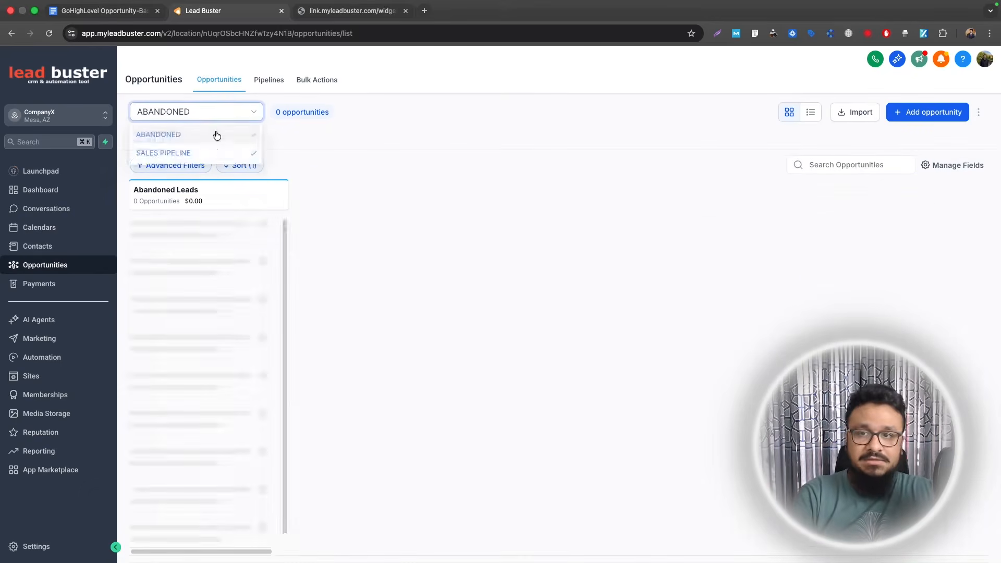
pyautogui.click(26, 365)
pyautogui.click(918, 120)
pyautogui.click(887, 141)
# - Rename the workflow to 'Abandoned Lead Automation' and add an Opportunity status changed trigger
pyautogui.click(492, 60)
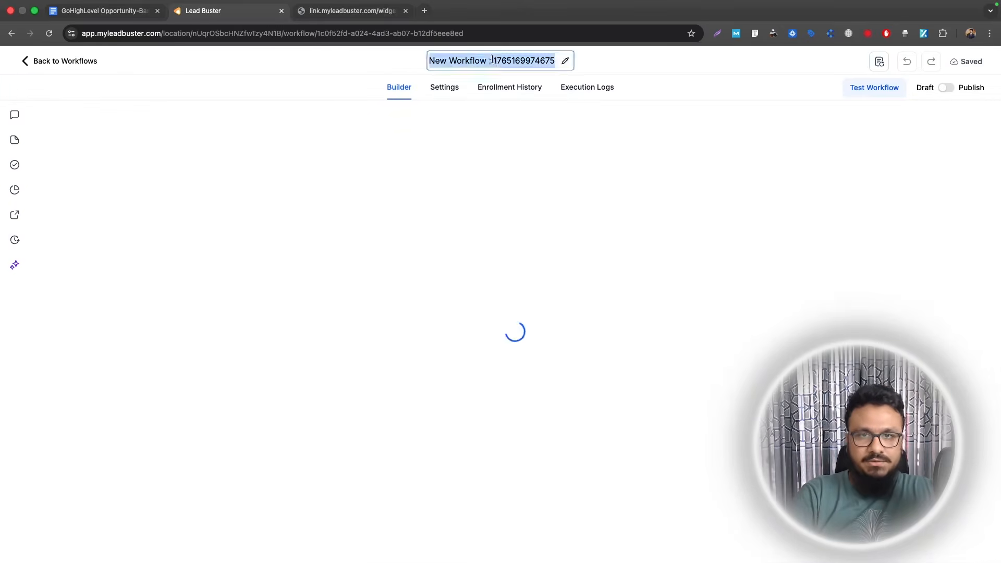
pyautogui.write('Abandoned Lead')
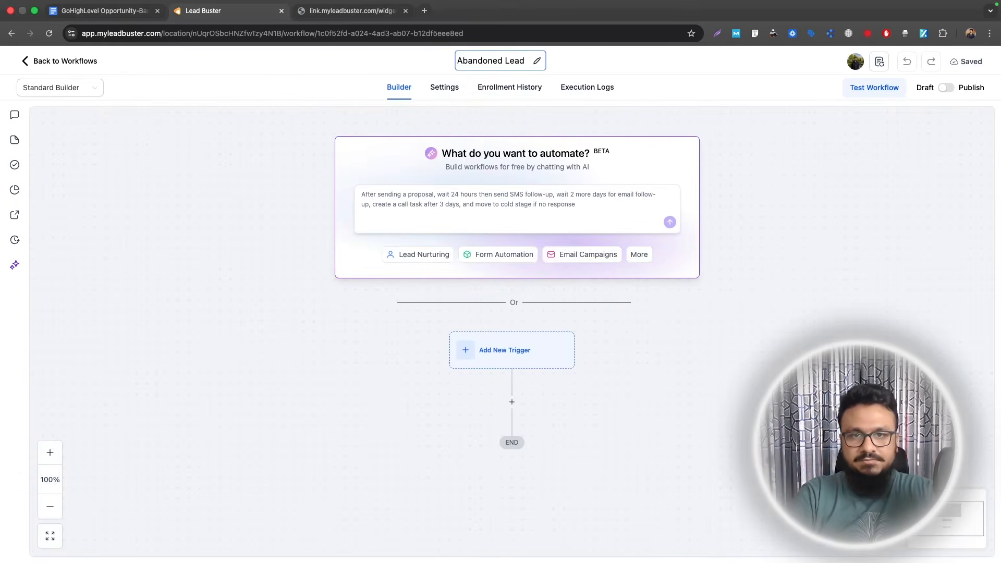
pyautogui.write(' Automation')
pyautogui.scroll(-4, 584, 234)
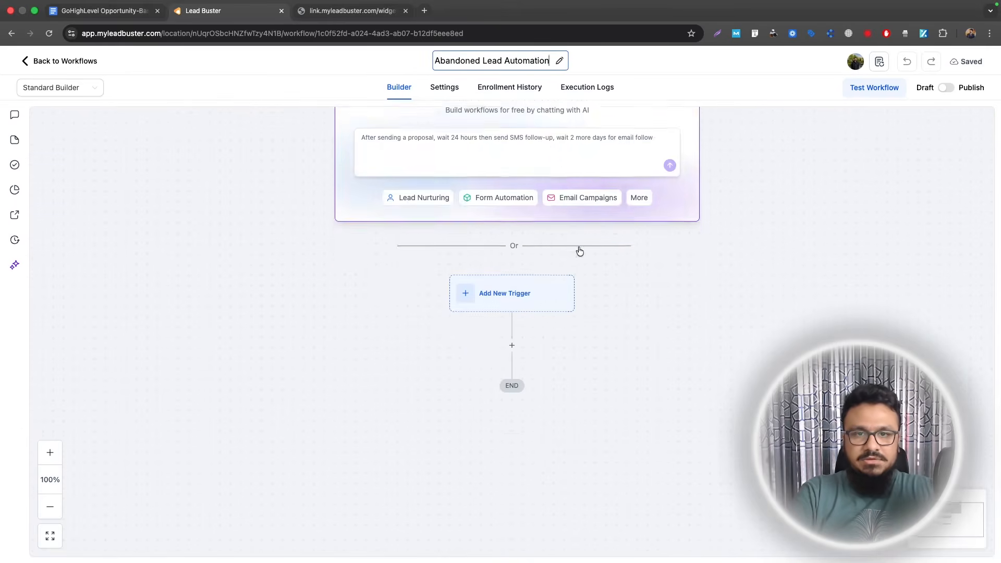
pyautogui.scroll(-2, 616, 223)
pyautogui.click(527, 180)
pyautogui.write('status')
pyautogui.click(777, 384)
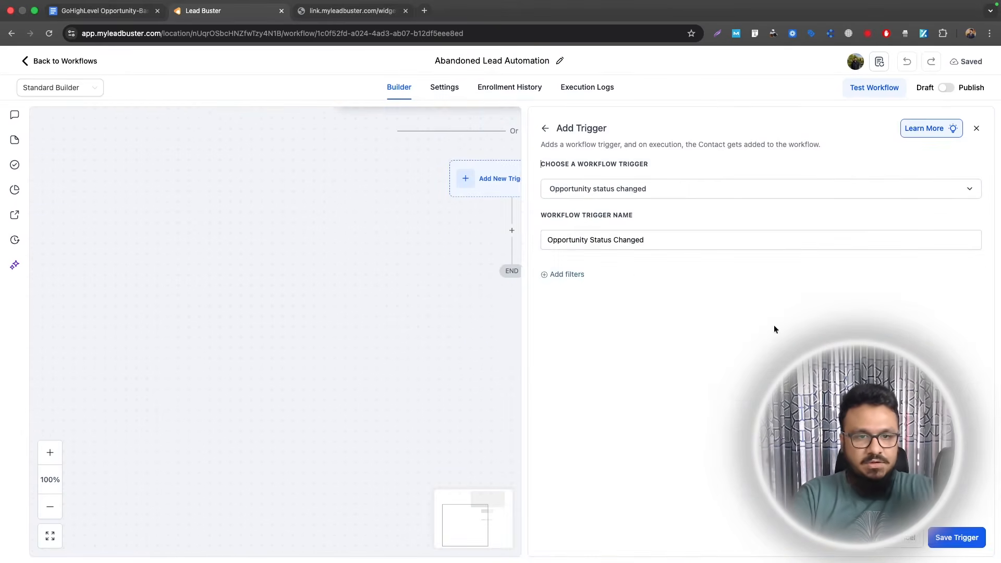
# - Filter the trigger to SALES PIPELINE opportunities moved to abandoned status, and save it
pyautogui.click(580, 280)
pyautogui.click(568, 288)
pyautogui.click(580, 399)
pyautogui.click(795, 286)
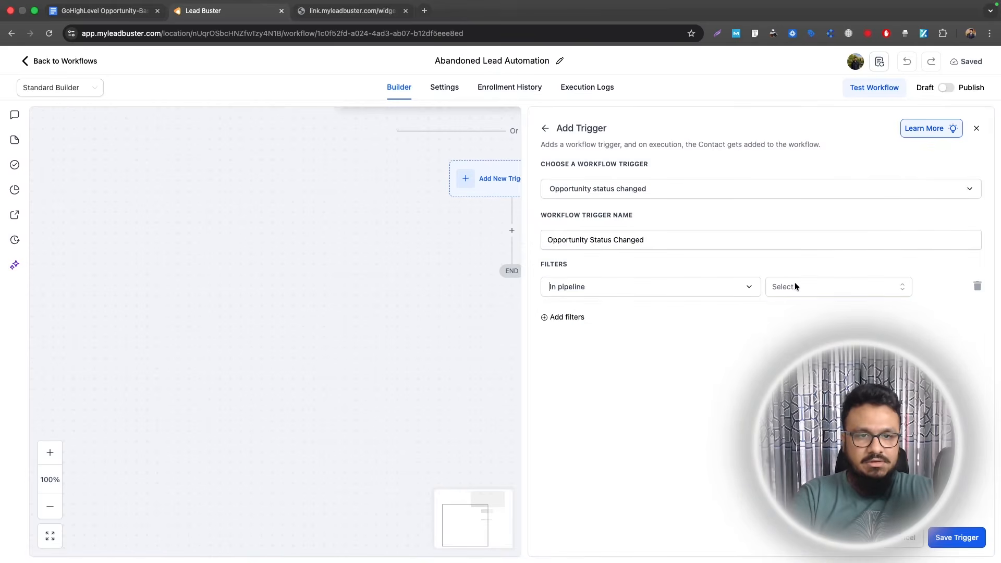
pyautogui.click(792, 352)
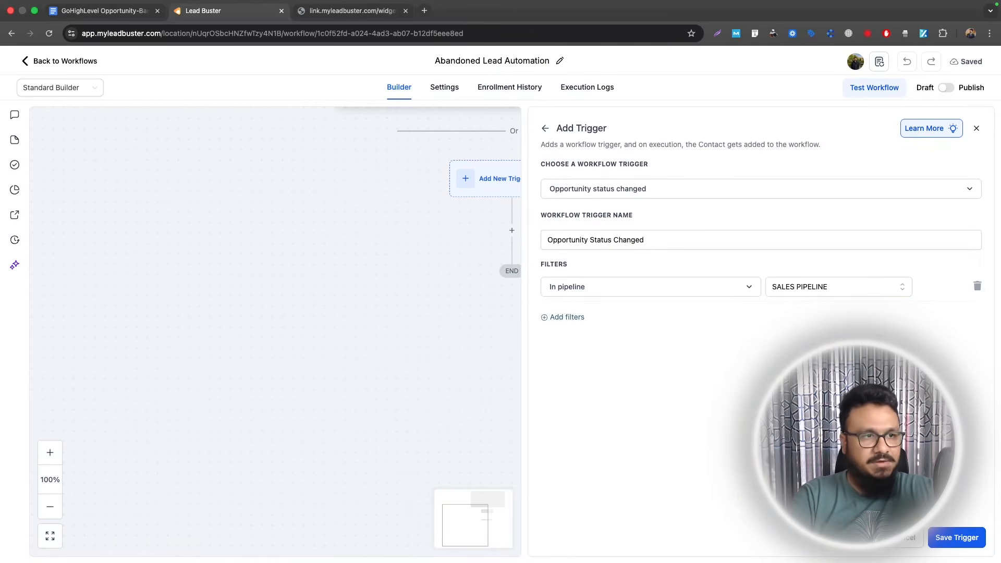
pyautogui.click(583, 320)
pyautogui.click(568, 317)
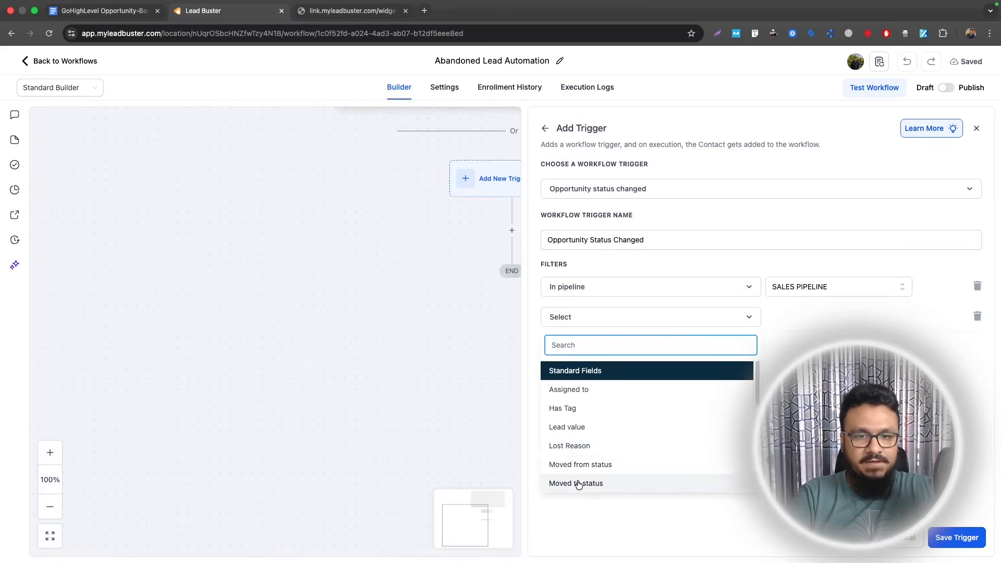
pyautogui.click(578, 484)
pyautogui.click(834, 318)
pyautogui.click(834, 412)
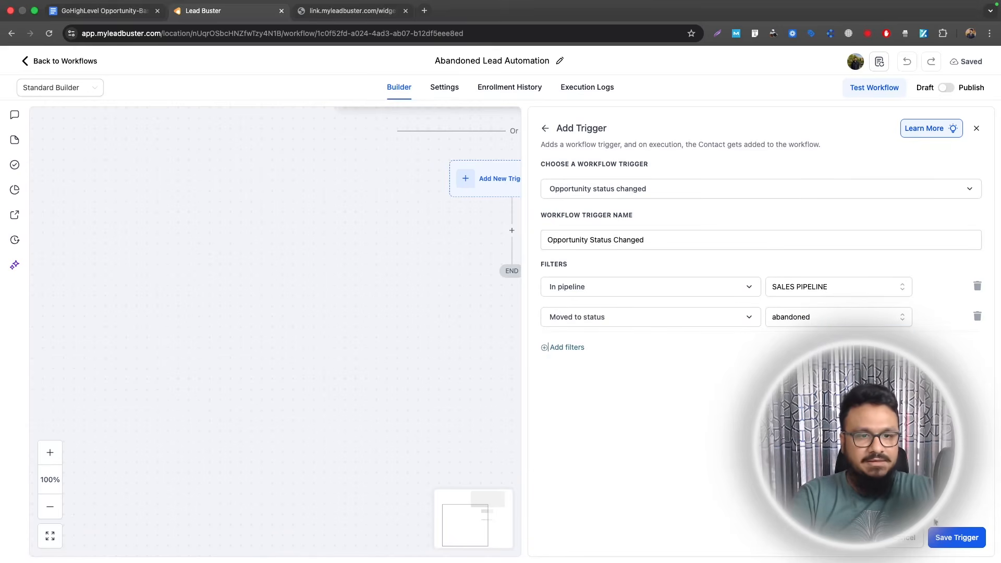
pyautogui.click(944, 538)
# - Add a Remove Opportunity step removing the contact's opportunities from SALES PIPELINE
pyautogui.moveTo(431, 337); pyautogui.dragTo(332, 375)
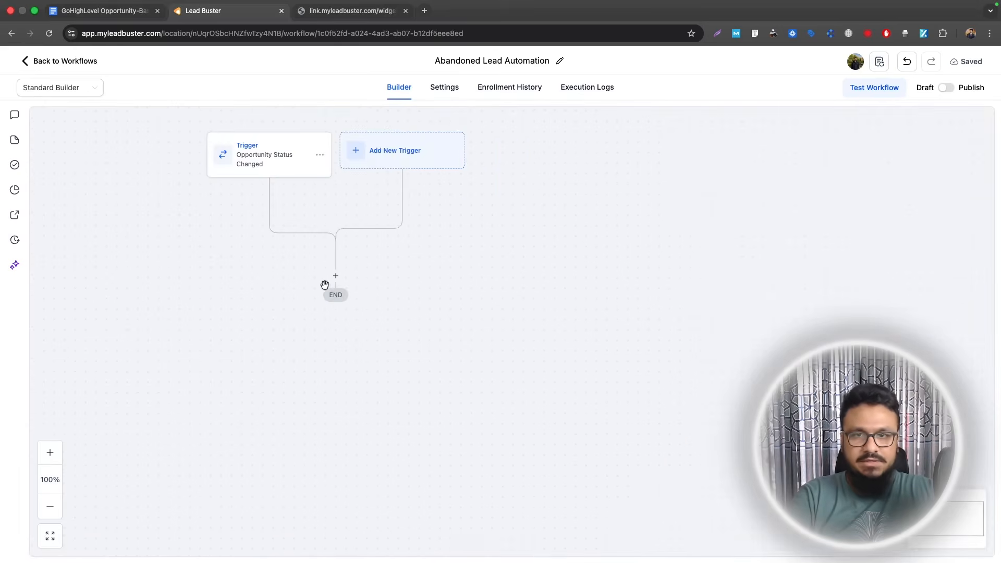
pyautogui.click(334, 275)
pyautogui.write('remove')
pyautogui.scroll(-1, 782, 490)
pyautogui.click(782, 490)
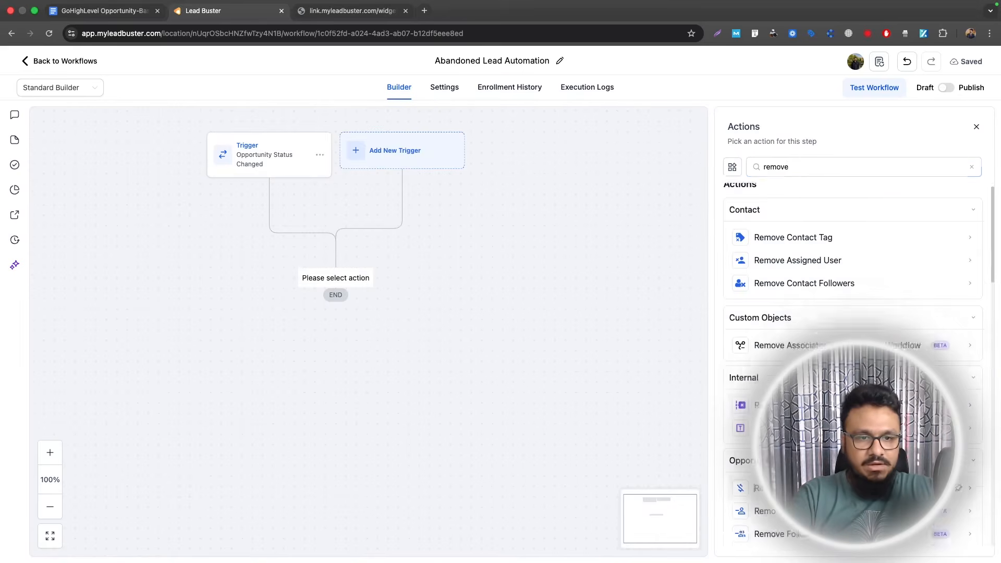
pyautogui.click(766, 256)
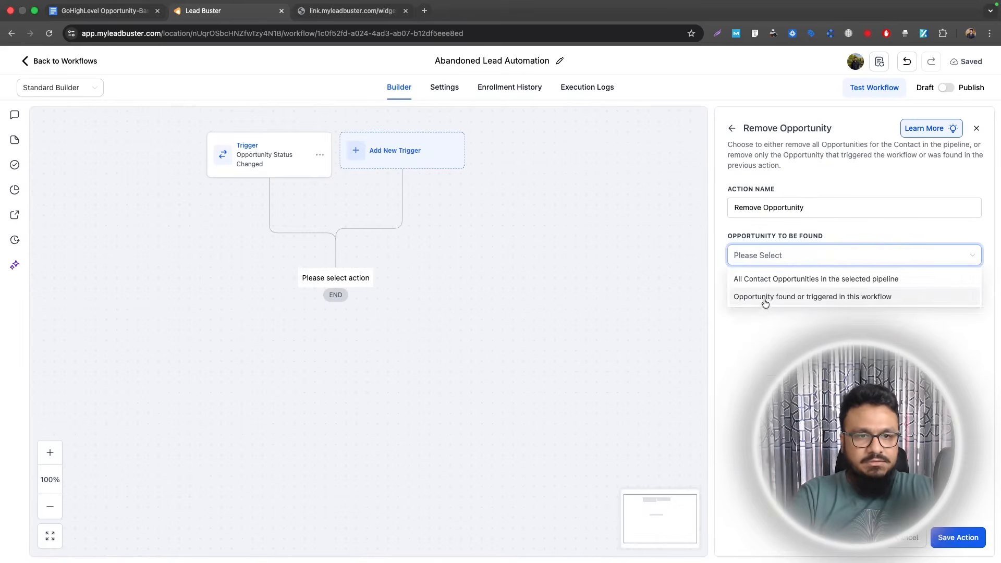
pyautogui.click(768, 282)
pyautogui.click(762, 295)
pyautogui.click(763, 364)
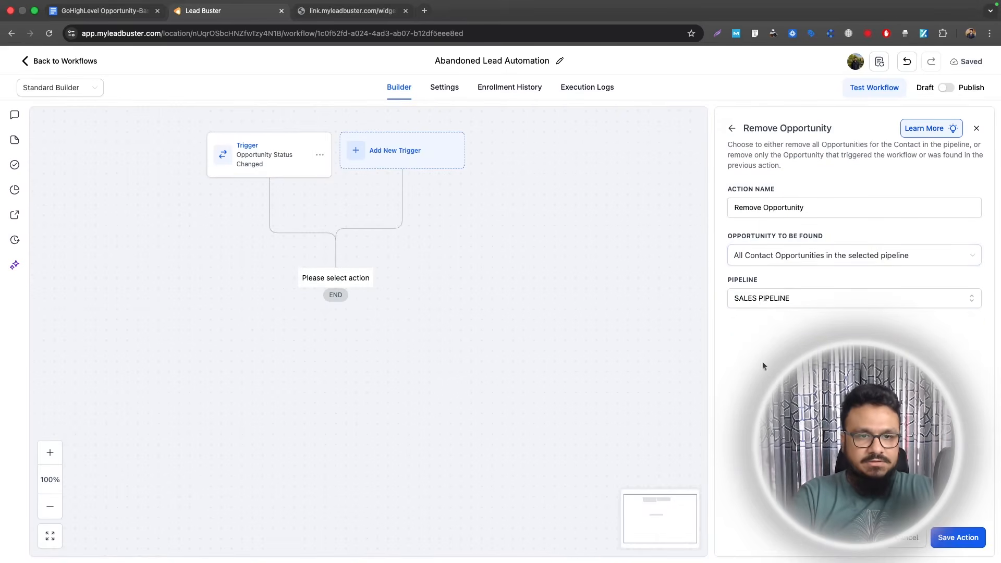
pyautogui.click(942, 544)
# - Add a Create Or Update Opportunity step: ABANDONED pipeline, Abandoned Leads stage, status Abandoned
pyautogui.click(336, 337)
pyautogui.write('crea')
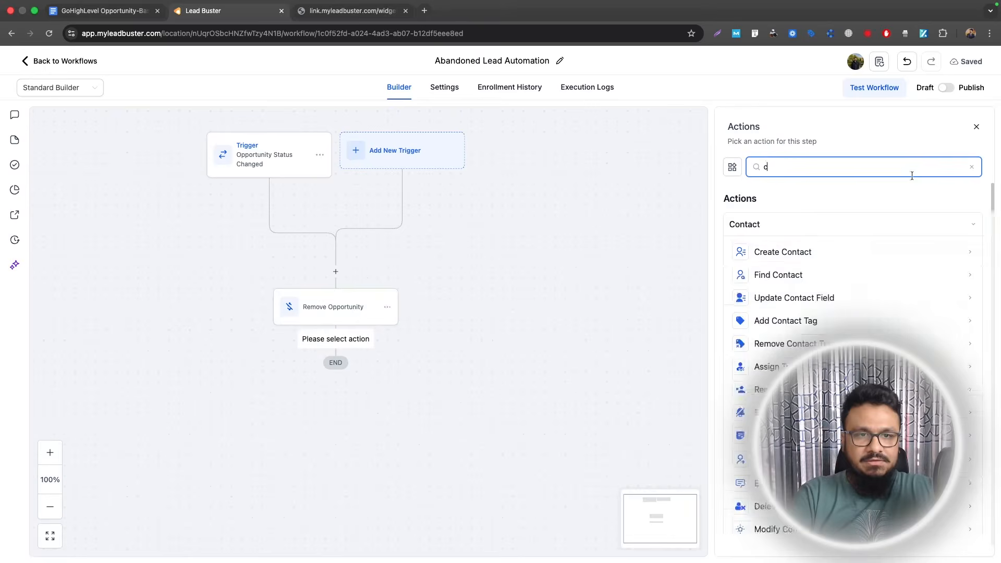
pyautogui.write('te')
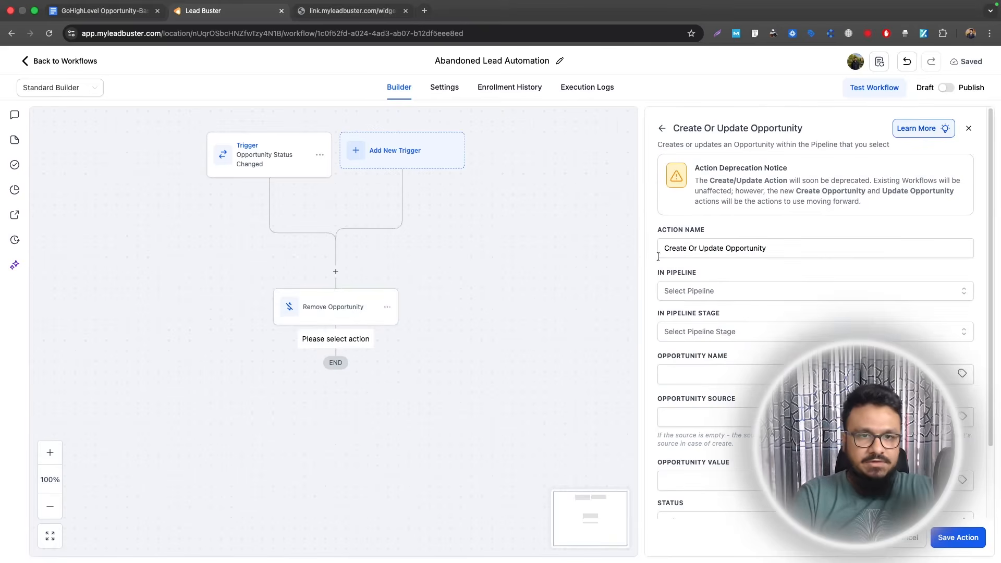
pyautogui.click(687, 291)
pyautogui.click(687, 337)
pyautogui.click(687, 333)
pyautogui.click(687, 379)
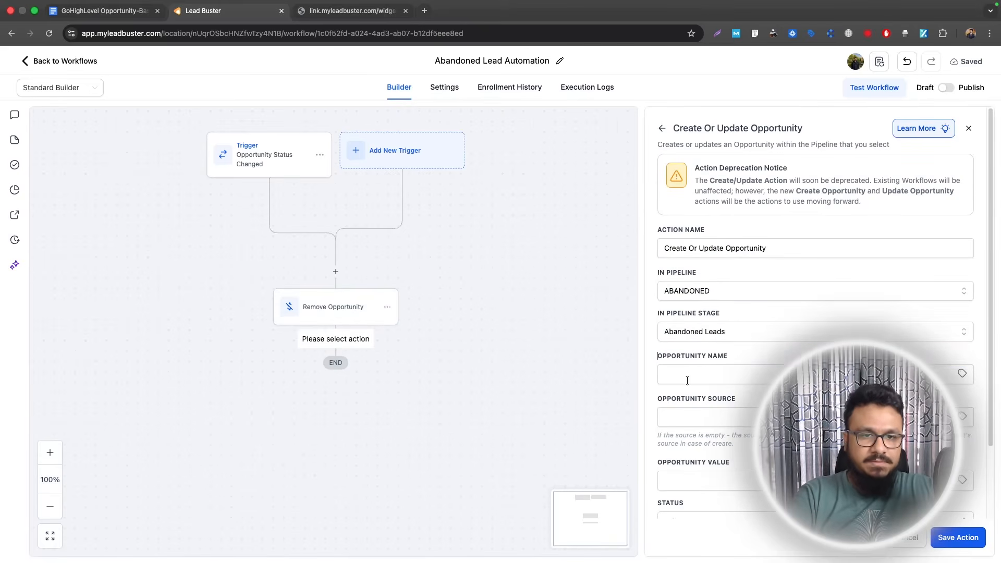
pyautogui.scroll(-2, 705, 420)
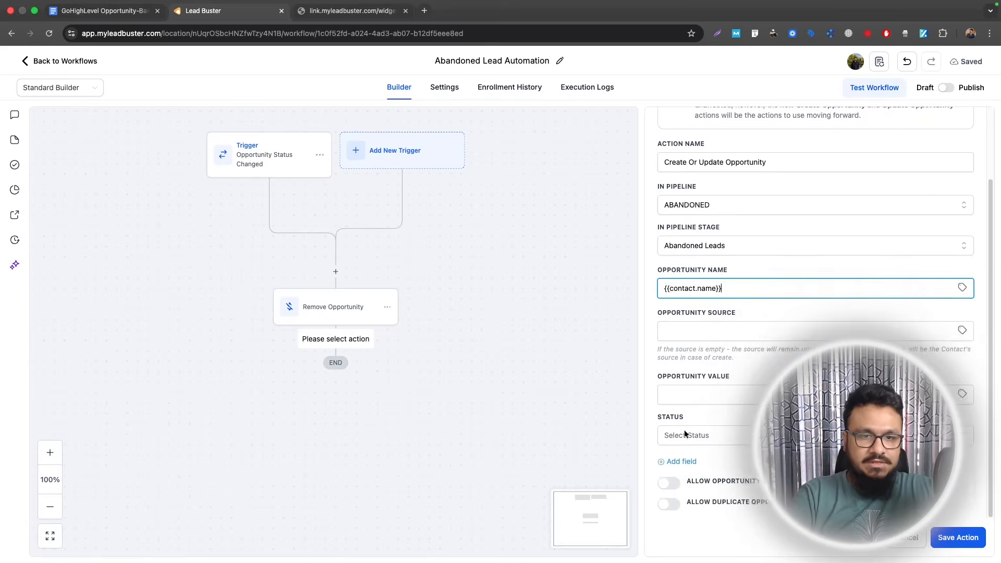
pyautogui.click(684, 435)
pyautogui.click(667, 516)
pyautogui.click(958, 538)
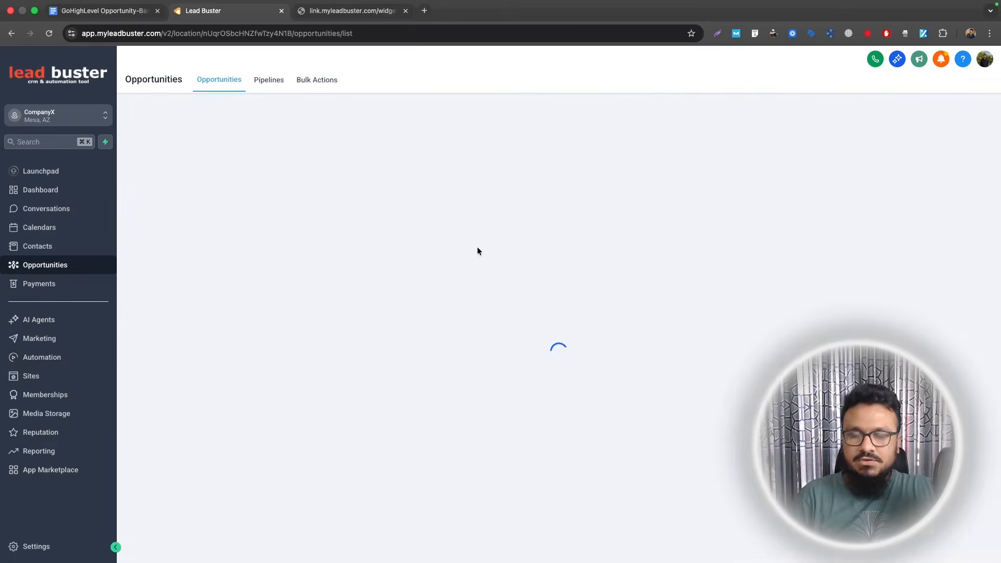
# - On the SALES PIPELINE board, drag the test opportunity to the Abandoned zone
pyautogui.click(195, 111)
pyautogui.click(177, 152)
pyautogui.moveTo(500, 245); pyautogui.dragTo(542, 547)
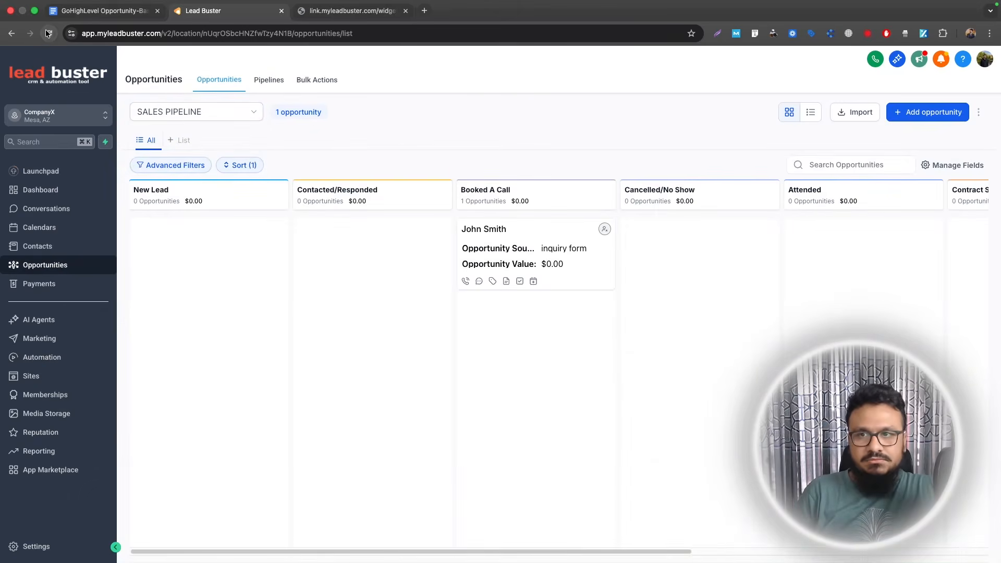
# - Check the test opportunity landed in the ABANDONED pipeline after removing the Status is Open filter
pyautogui.click(163, 115)
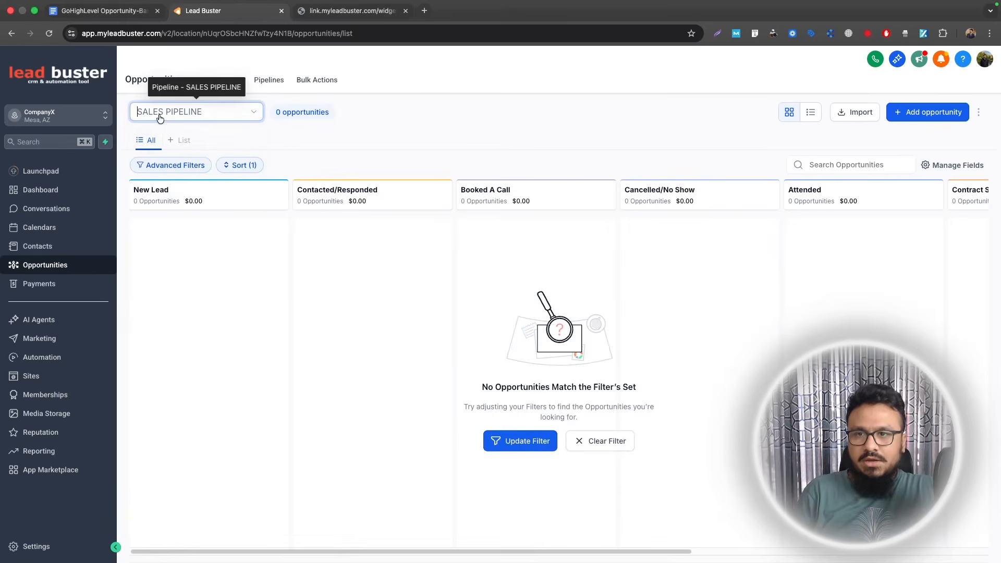
pyautogui.click(180, 133)
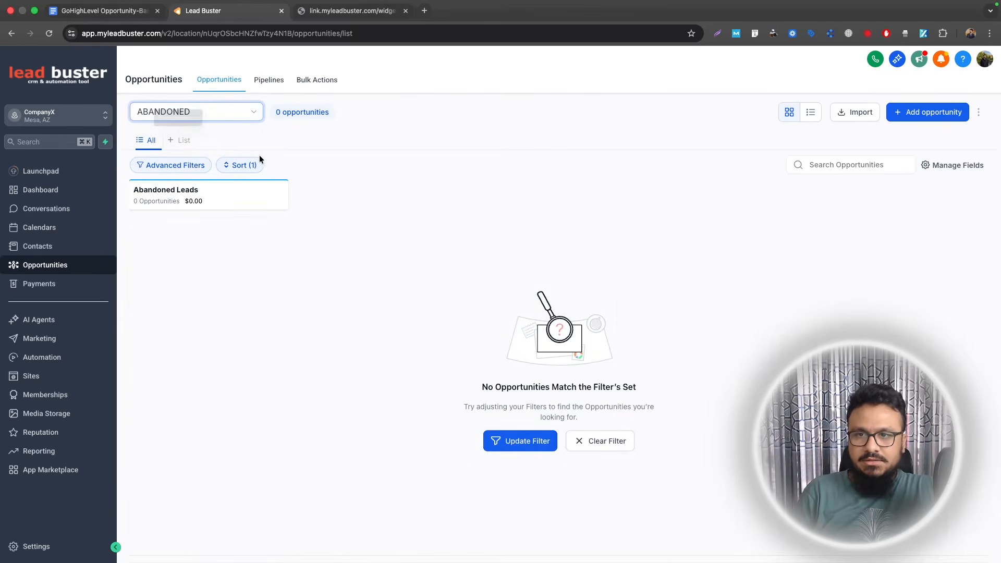
pyautogui.click(172, 165)
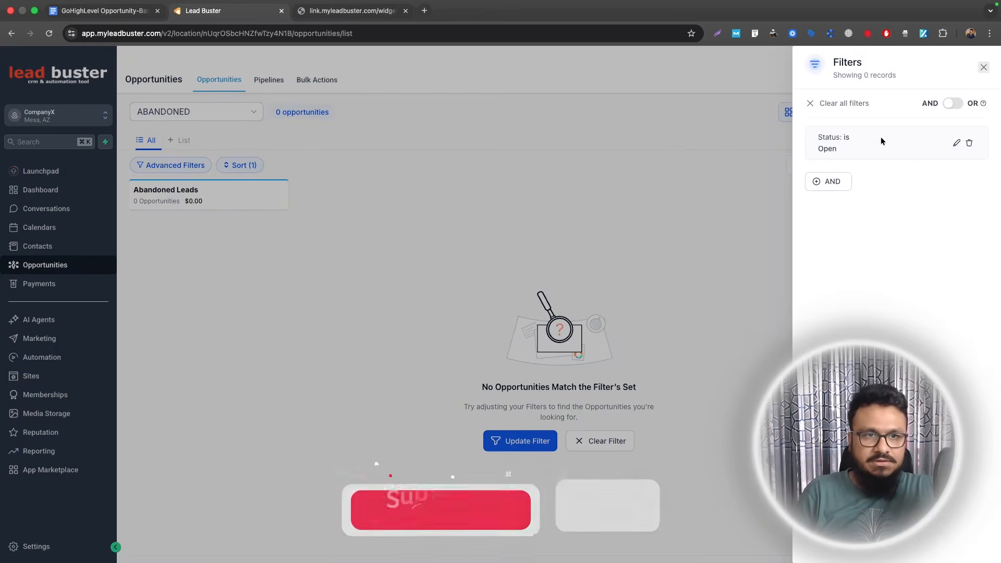
pyautogui.click(969, 143)
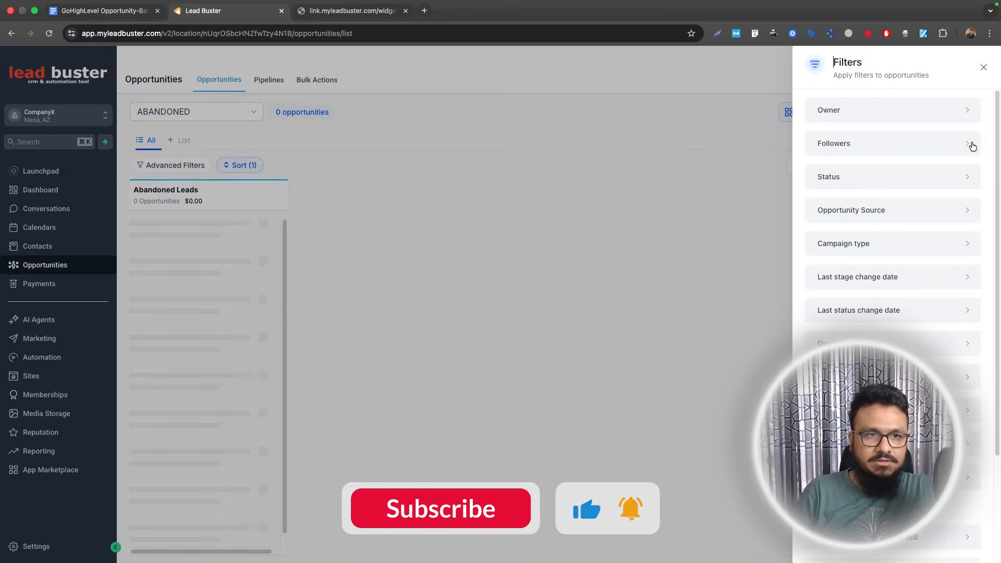
pyautogui.click(982, 68)
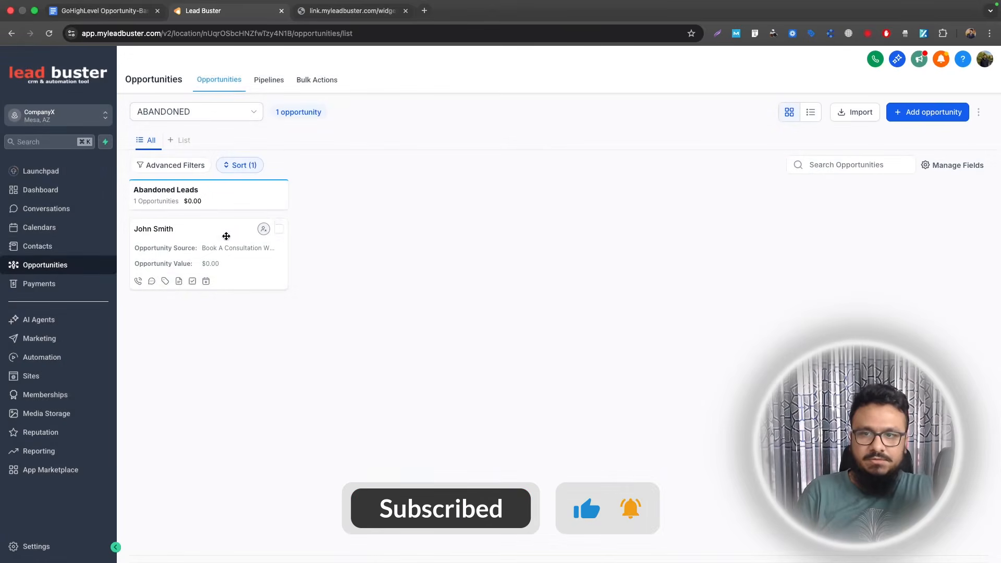
pyautogui.click(214, 242)
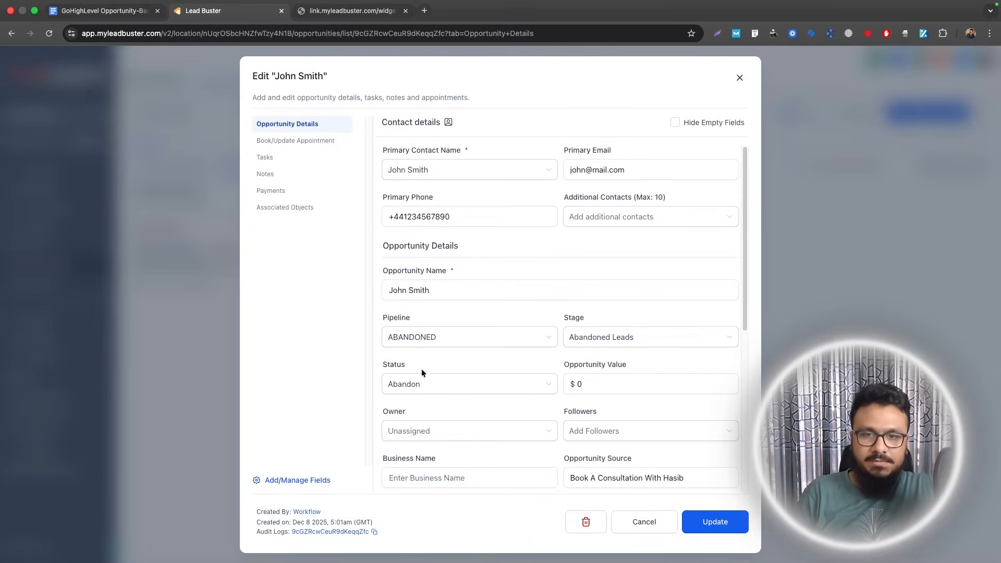
pyautogui.click(739, 78)
pyautogui.click(110, 11)
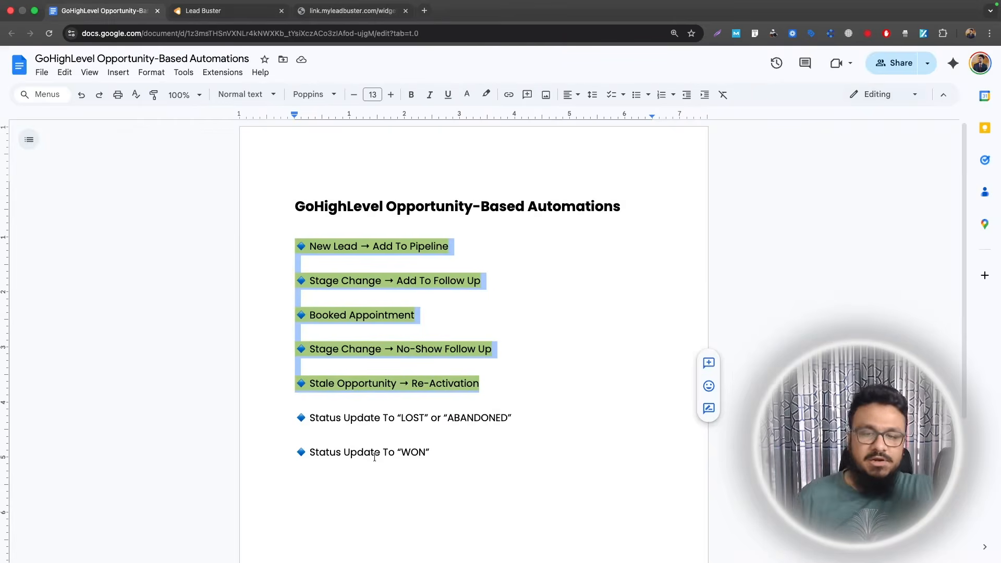
# - Highlight the Status Update To LOST or ABANDONED bullet, then show the SALES PIPELINE board again
pyautogui.click(434, 455)
pyautogui.moveTo(309, 409)
pyautogui.mouseDown()
pyautogui.moveTo(507, 418)
pyautogui.moveTo(296, 417)
pyautogui.mouseUp()
pyautogui.click(483, 97)
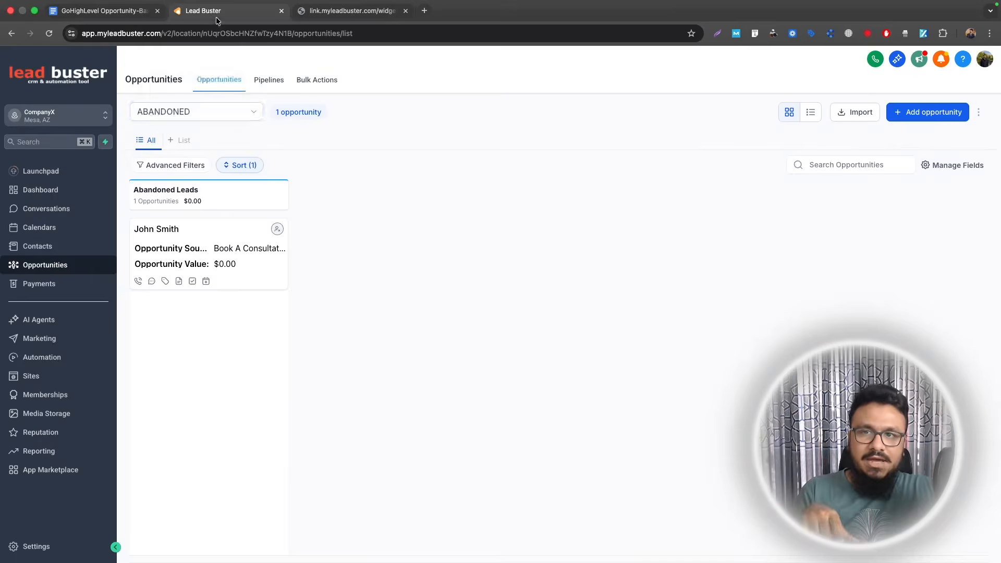
pyautogui.click(151, 113)
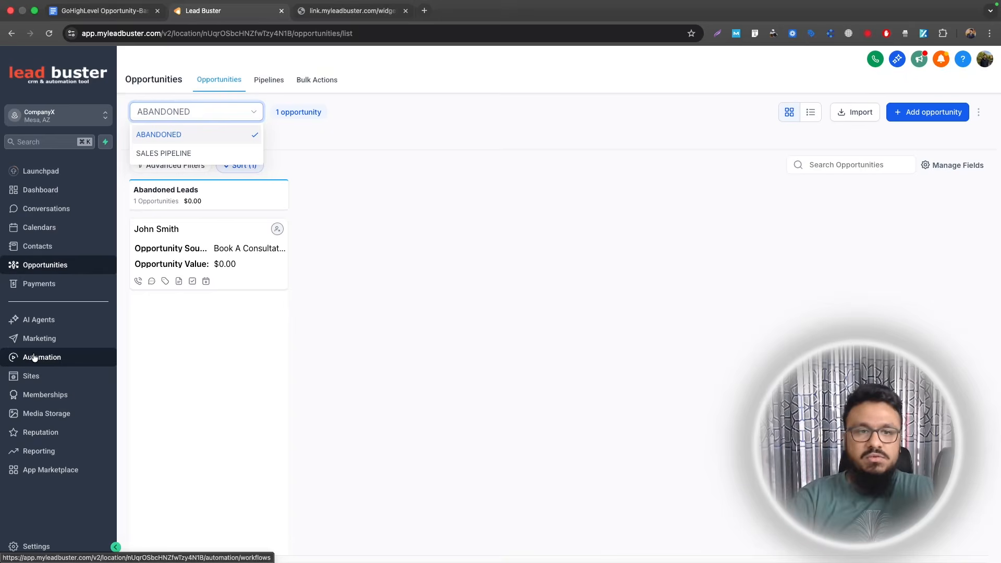
pyautogui.click(163, 152)
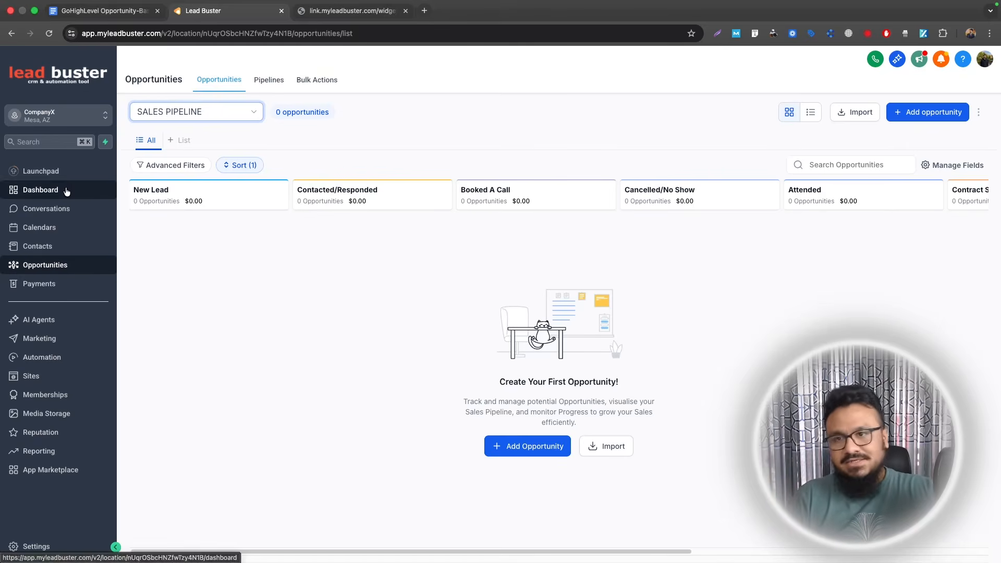
# - Reapply the highlight colour across the whole bullet list in the notes document
pyautogui.press('super+1')
pyautogui.moveTo(447, 449); pyautogui.dragTo(227, 245)
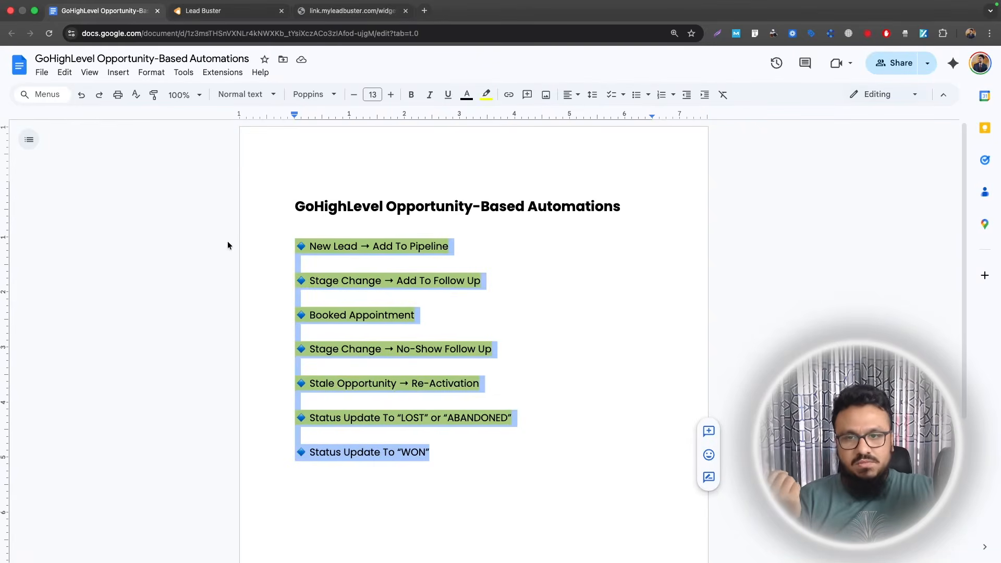
pyautogui.click(485, 94)
pyautogui.click(531, 146)
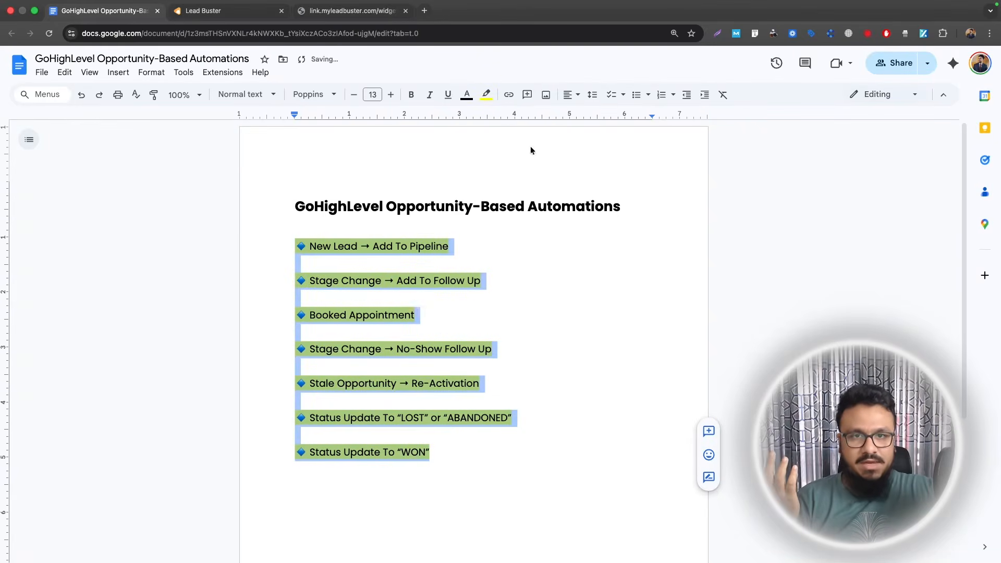